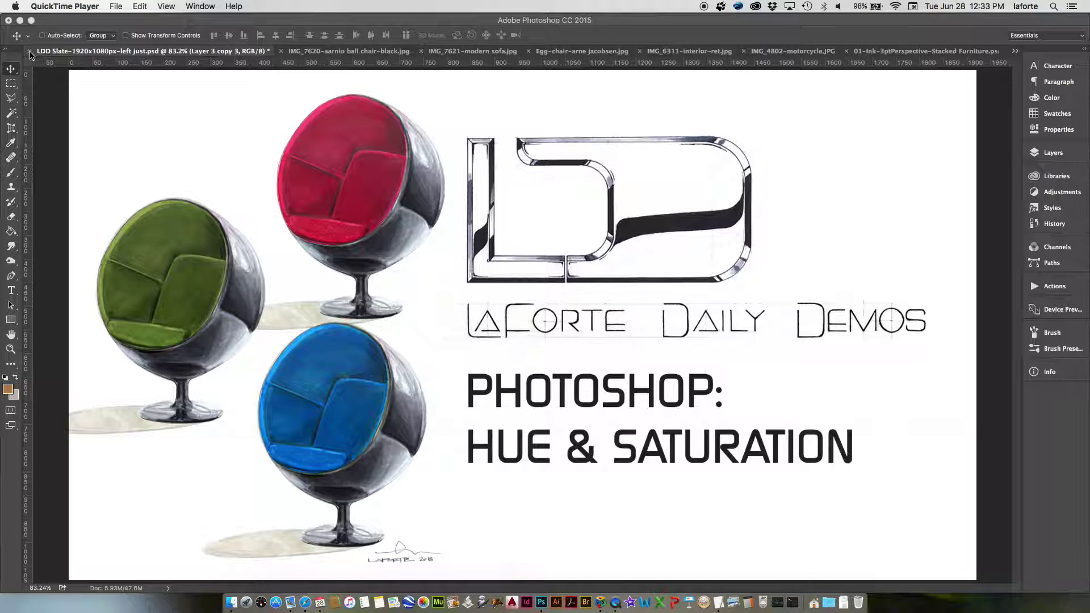
Close the LDD Slate title document in Photoshop, saving its changes.
left_click(31, 54)
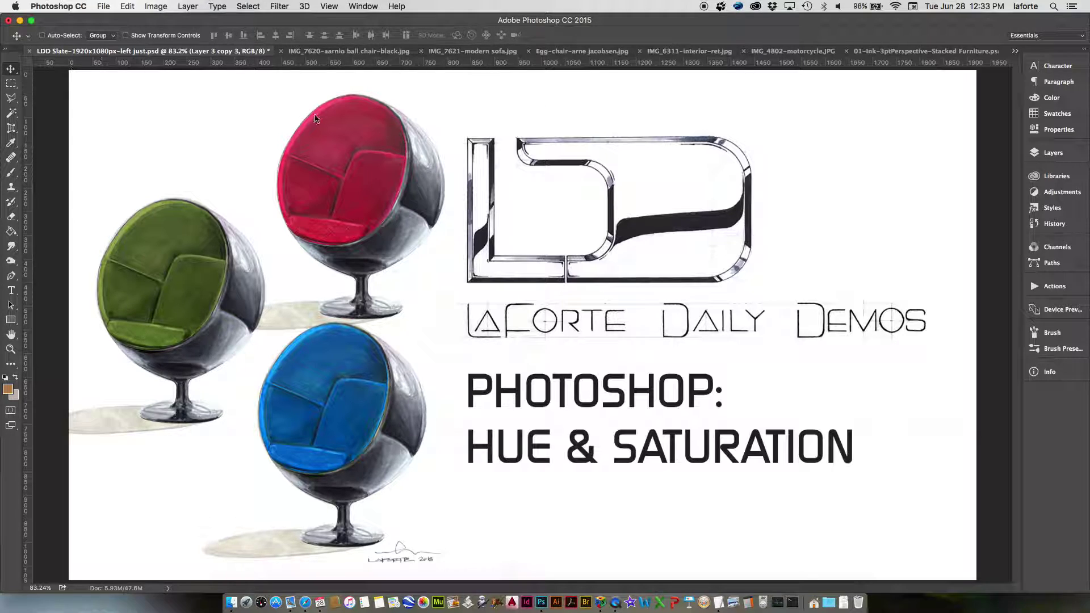
left_click(30, 51)
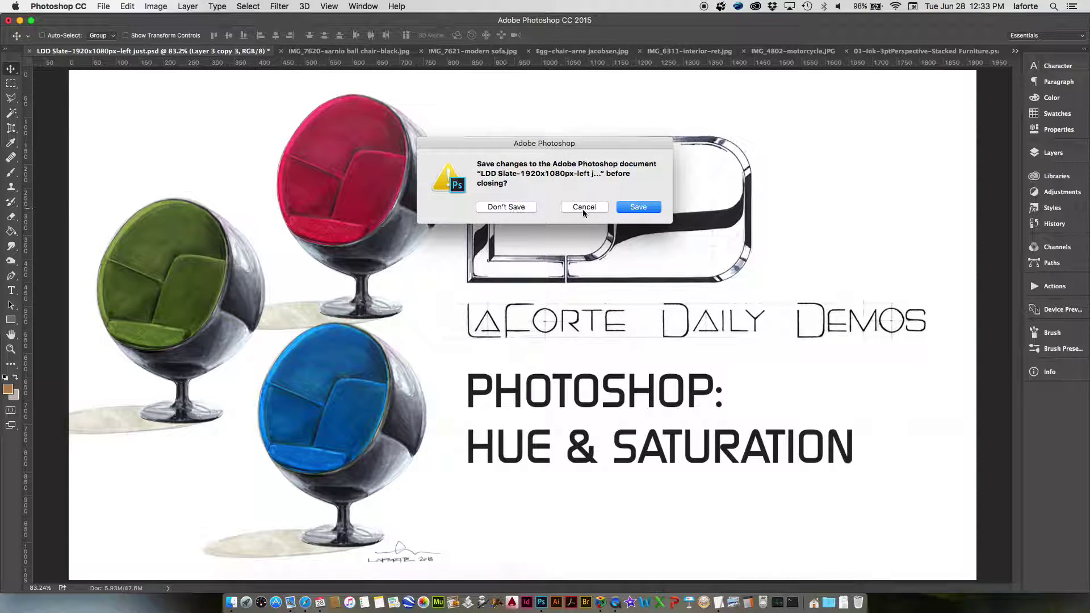
left_click(637, 207)
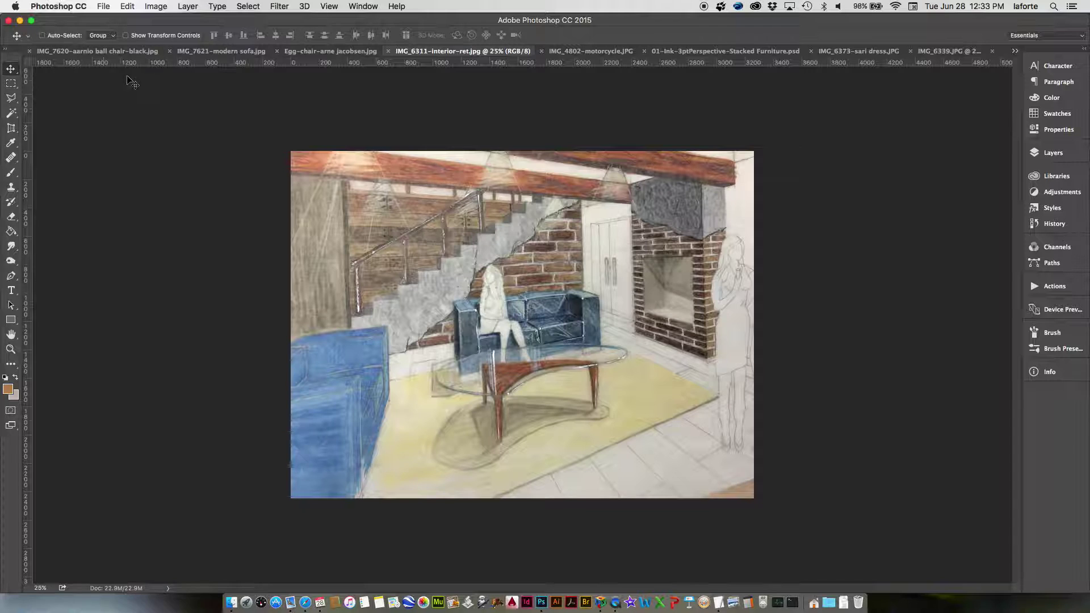
Switch to the IMG_7620 ball chair sketch and open Image > Adjustments > Hue/Saturation.
left_click(89, 52)
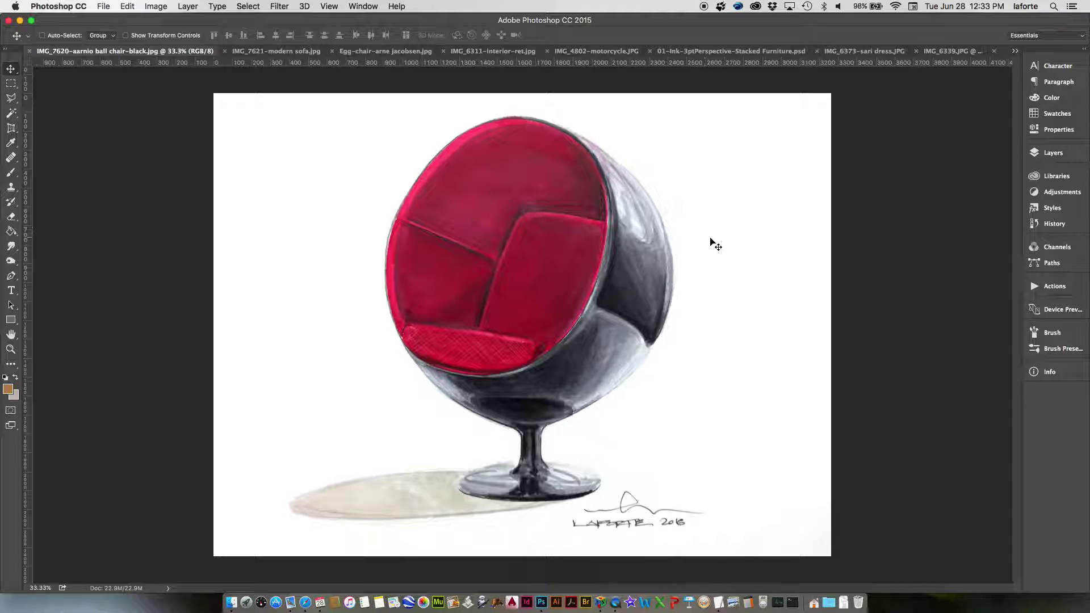
left_click(155, 7)
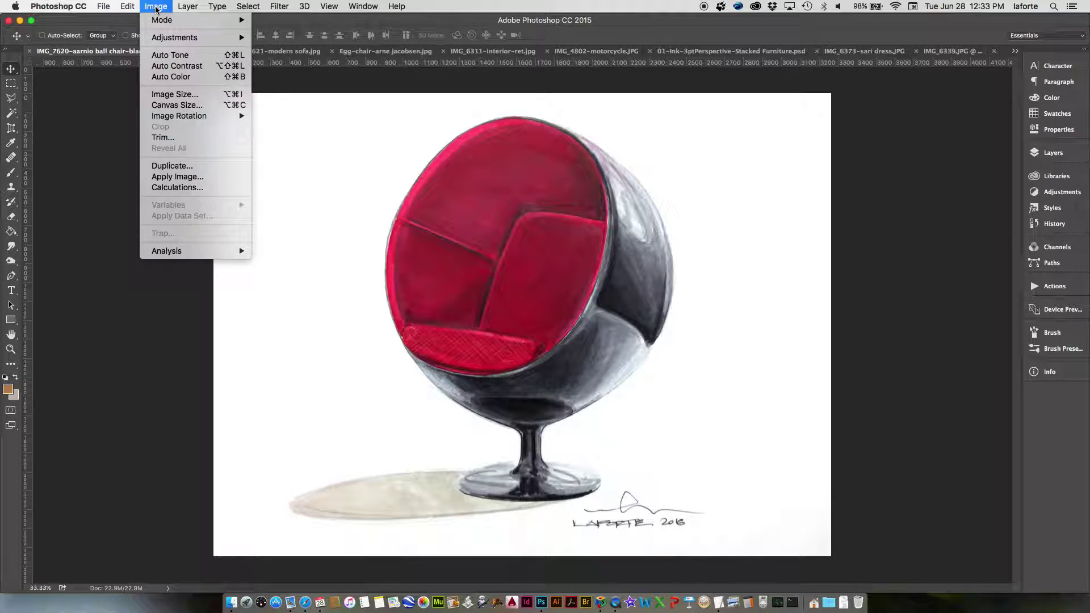
mouse_move(161, 40)
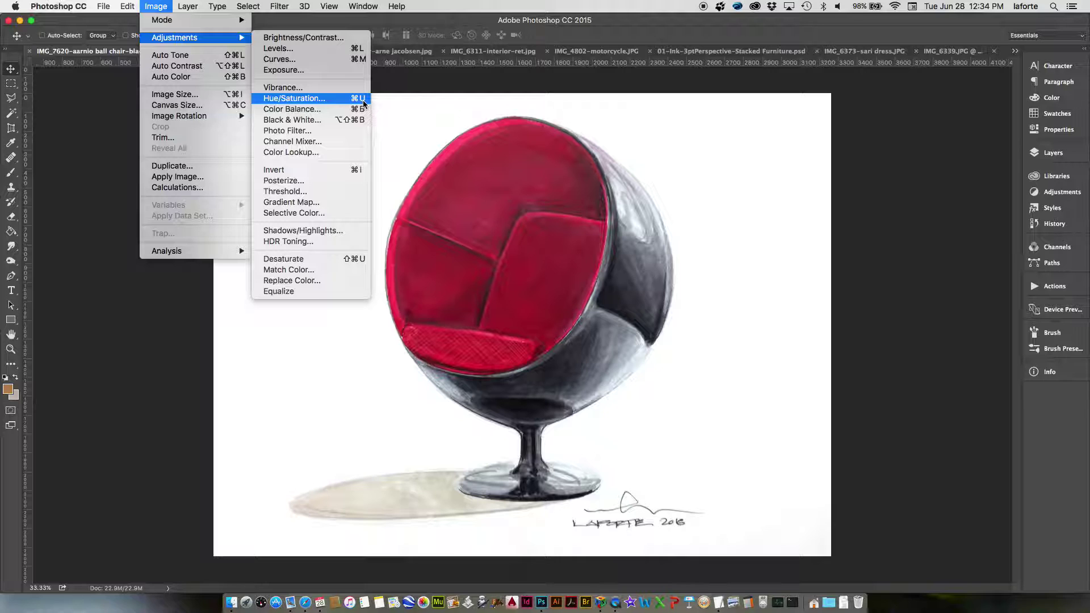
left_click(157, 8)
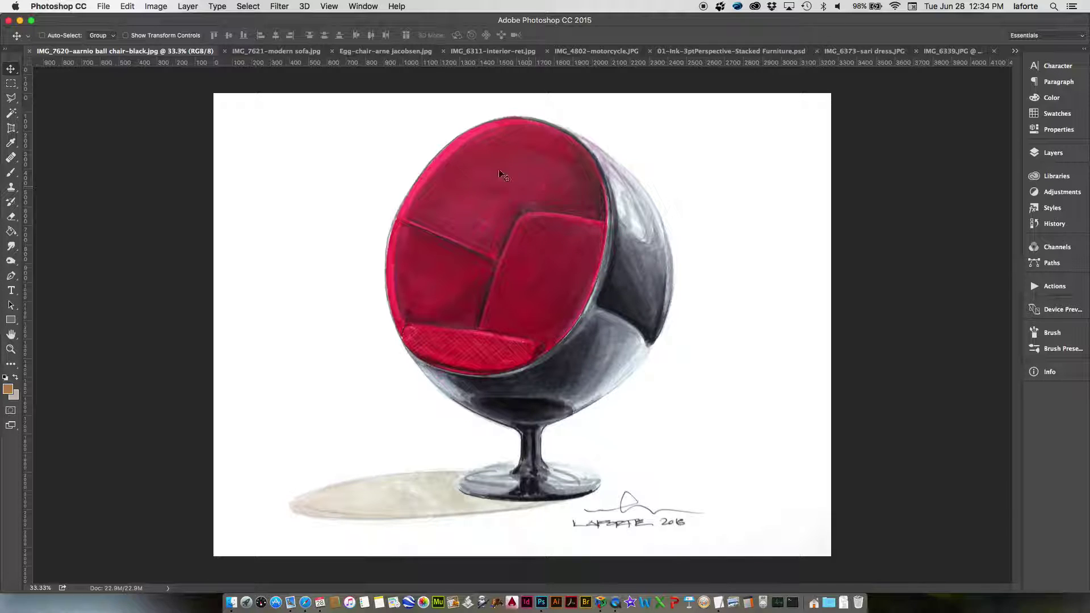
left_click(154, 8)
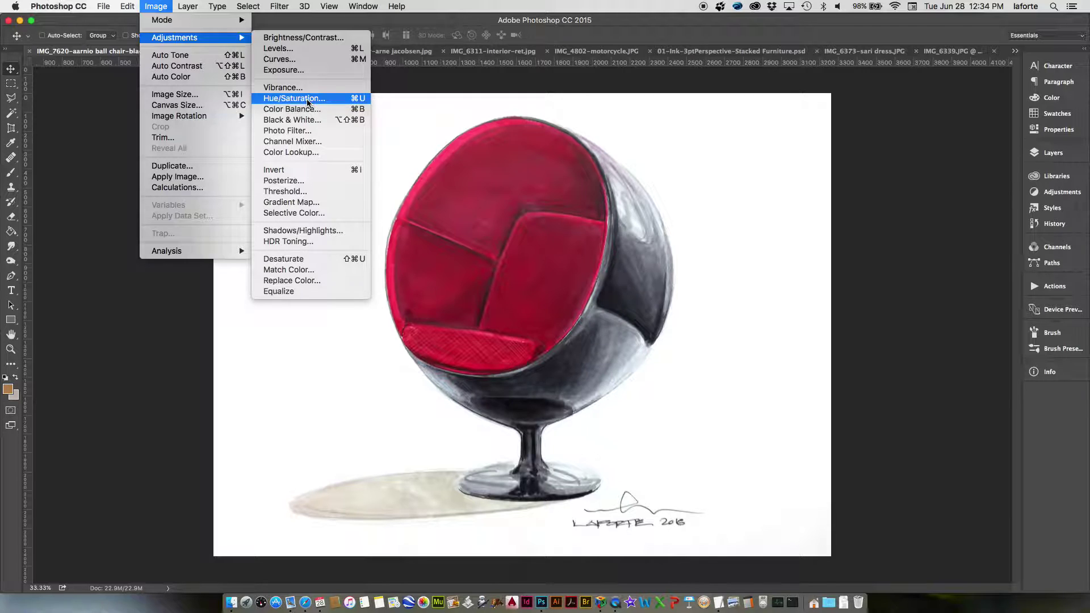
left_click(308, 103)
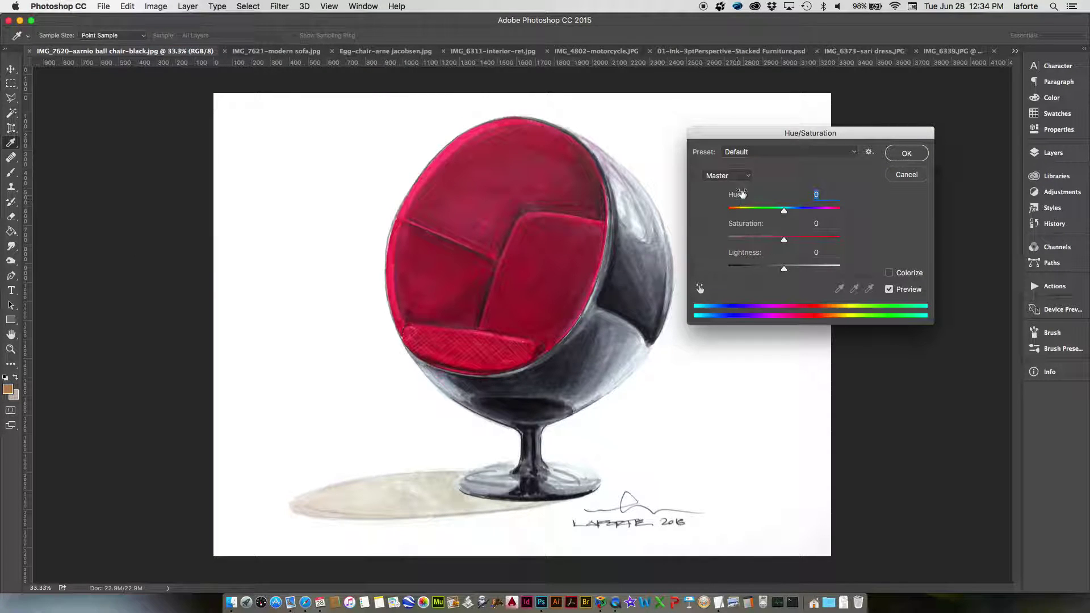
Try a bluer hue and lower saturation on the ball chair, cancel it, and switch to the egg chair image.
left_click_drag(756, 138, 756, 114)
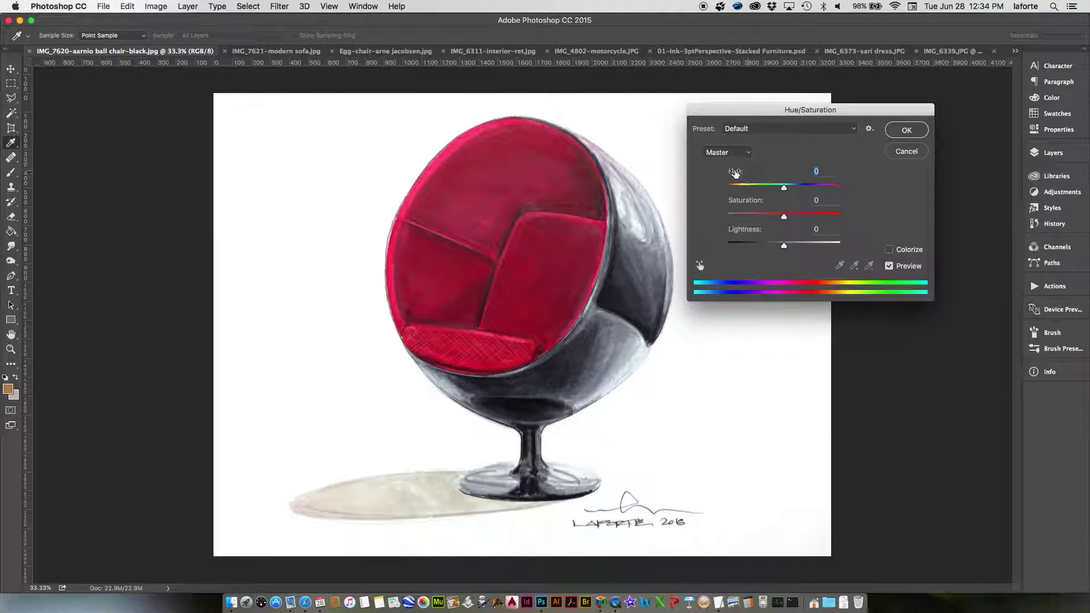
left_click_drag(785, 187, 751, 218)
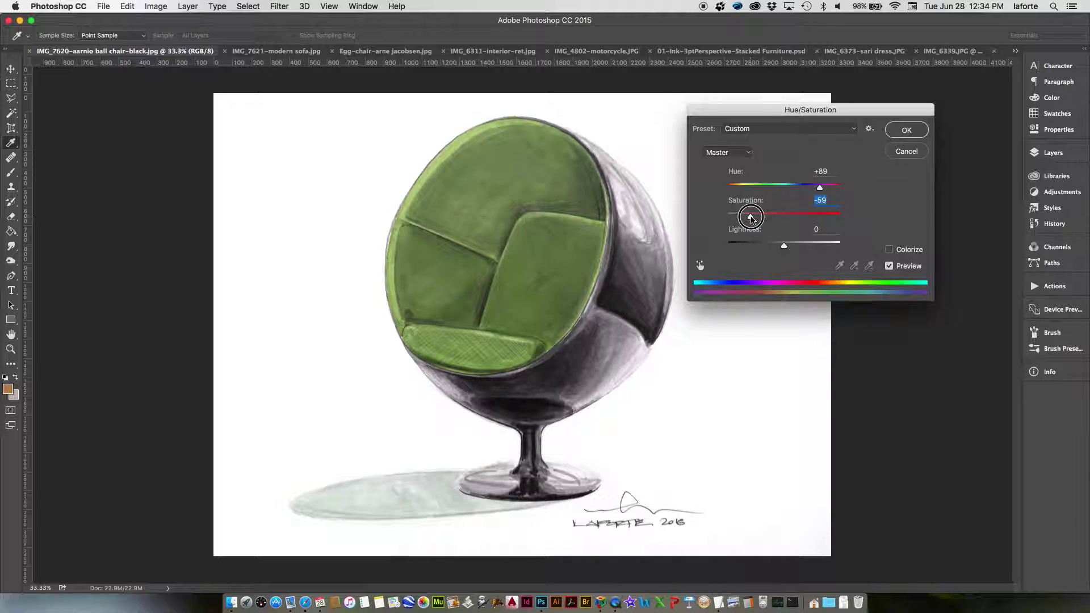
left_click_drag(785, 245, 831, 217)
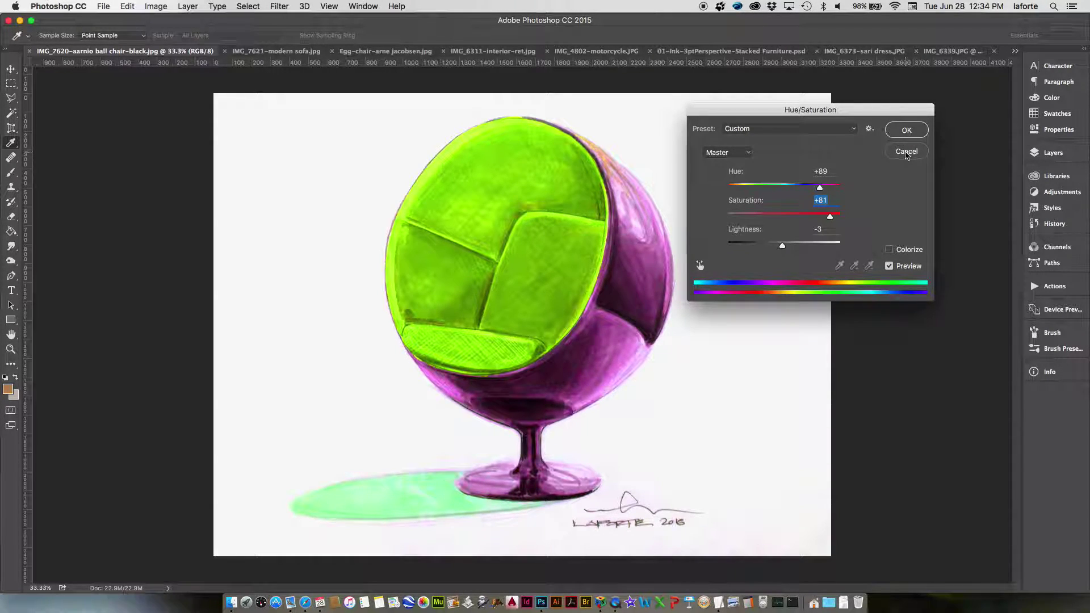
key("Escape")
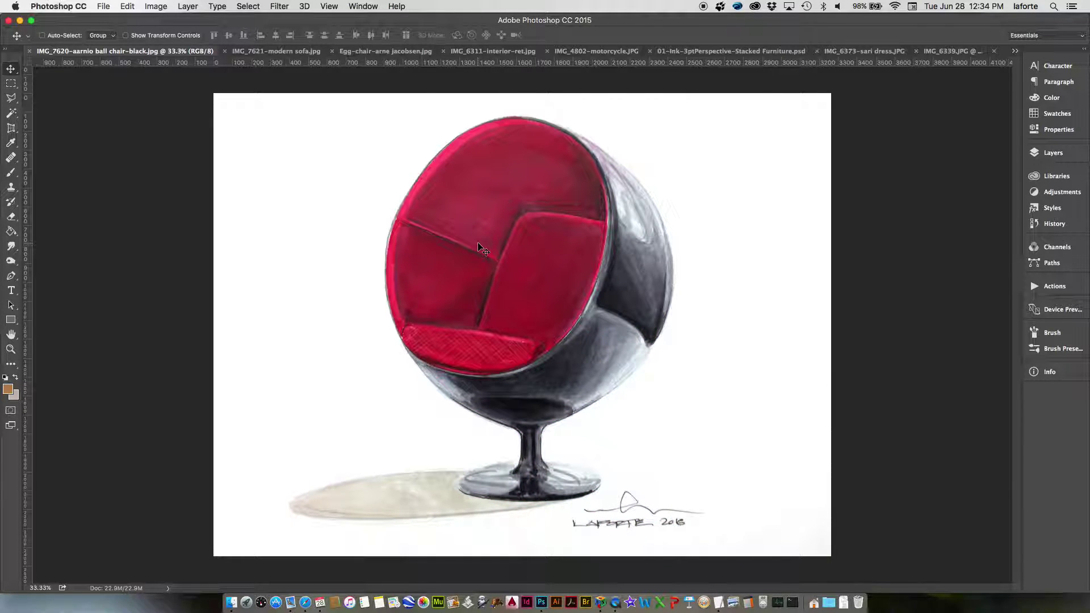
left_click(395, 52)
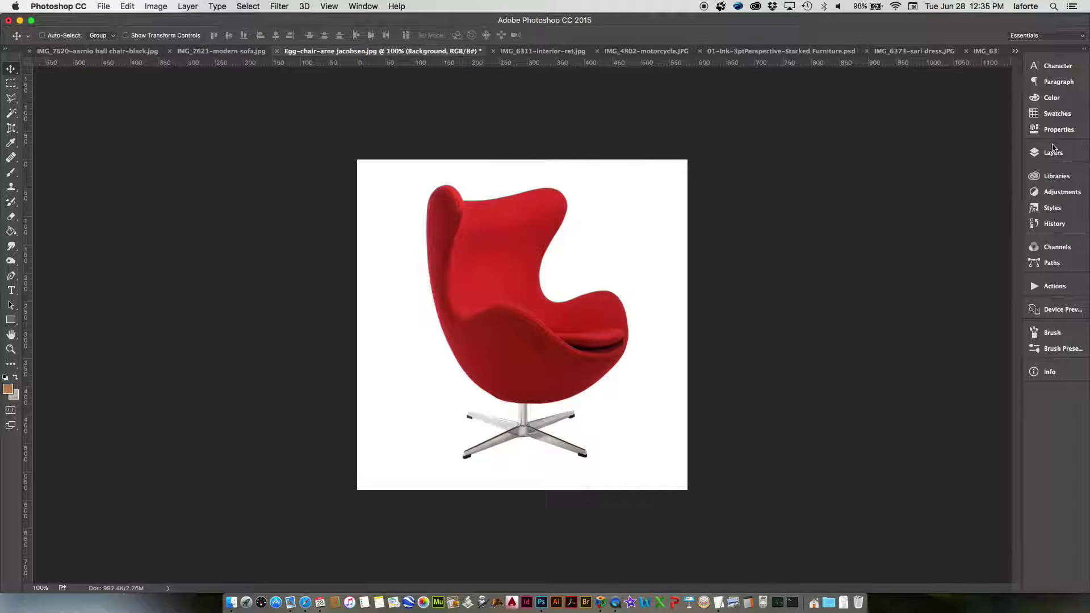
Hide the egg chair's Background layer and select the Background copy layer for editing.
left_click(1053, 151)
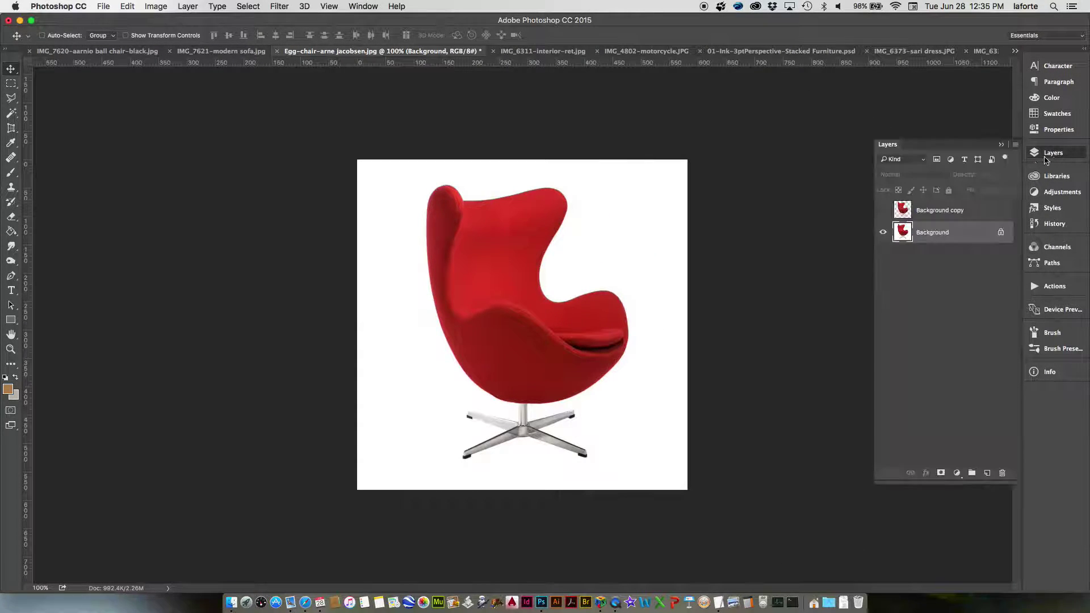
left_click(882, 212)
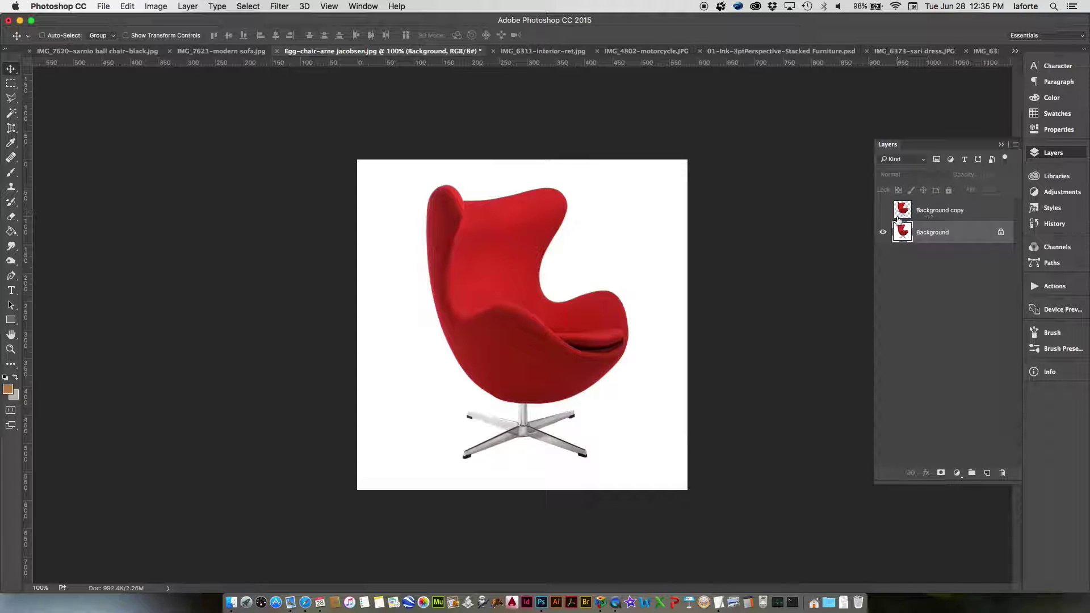
left_click(883, 210)
left_click(883, 233)
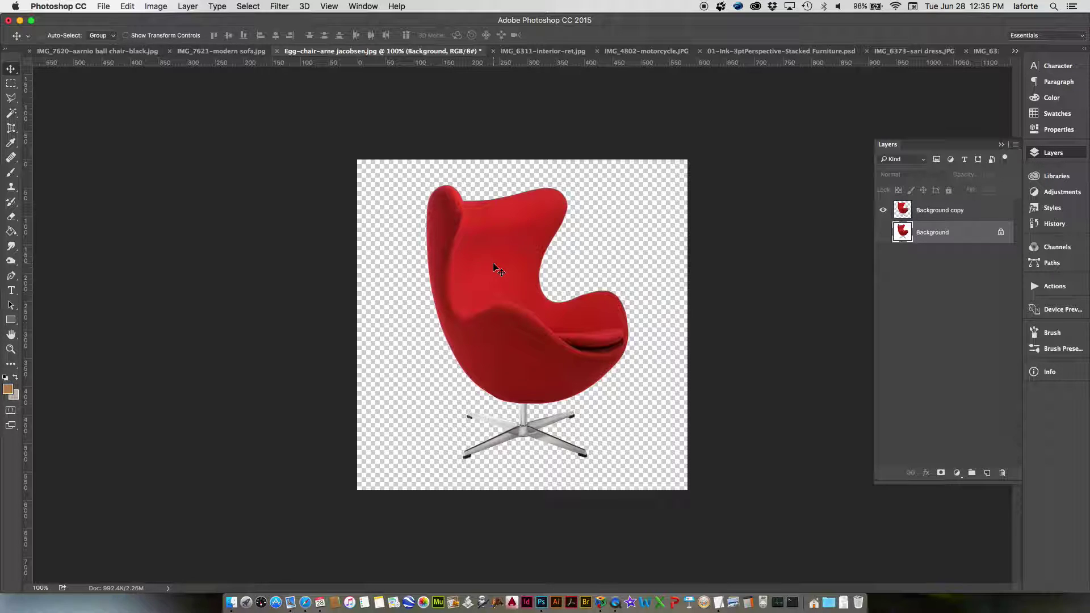
left_click(951, 210)
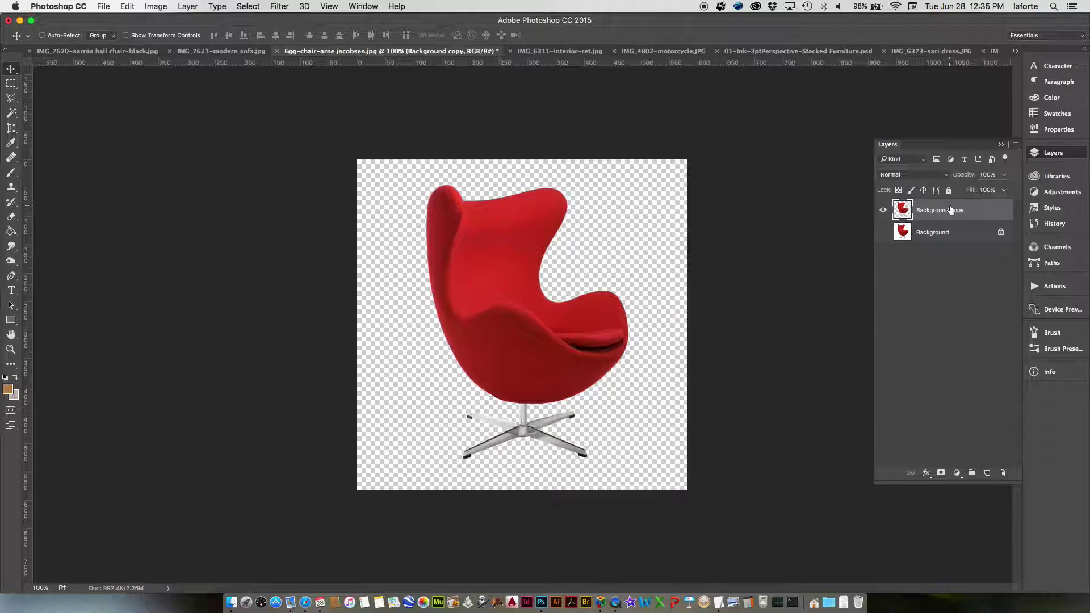
key("super+u")
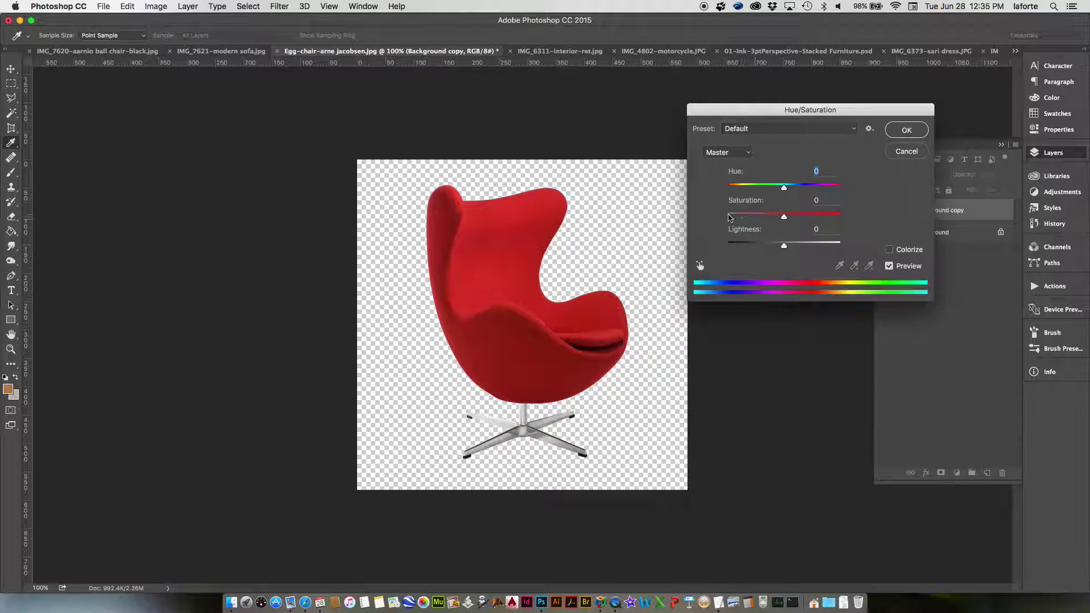
left_click_drag(783, 191, 810, 189)
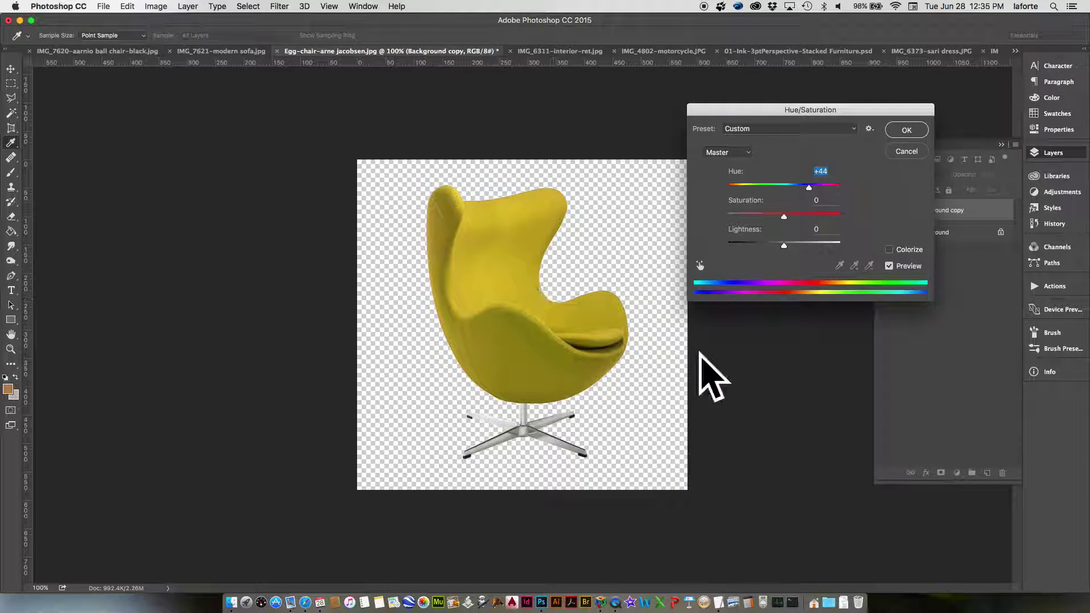
left_click_drag(811, 189, 801, 195)
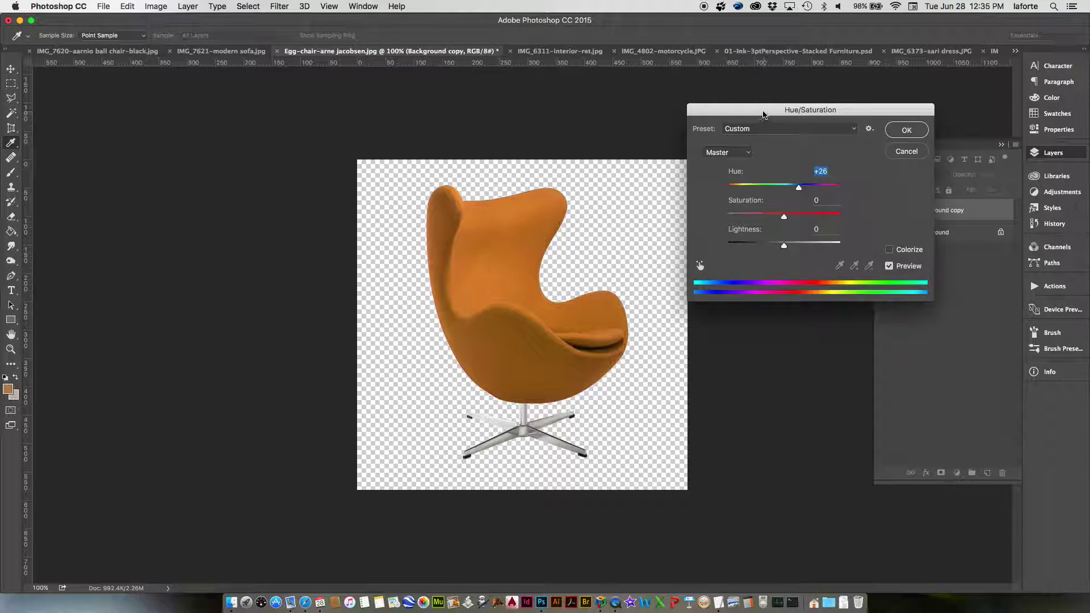
left_click_drag(764, 114, 775, 100)
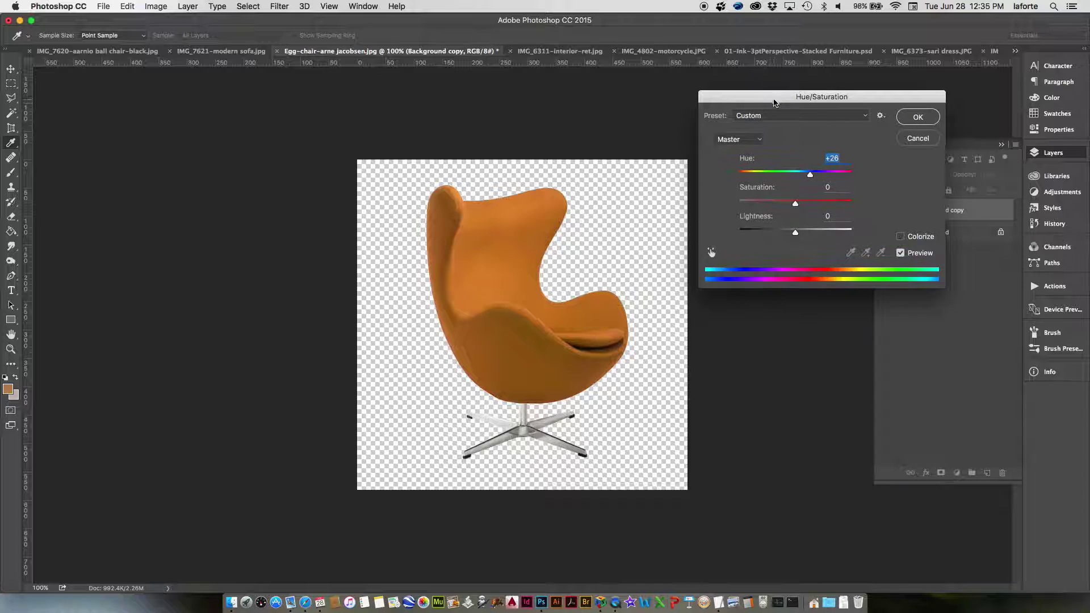
left_click(917, 140)
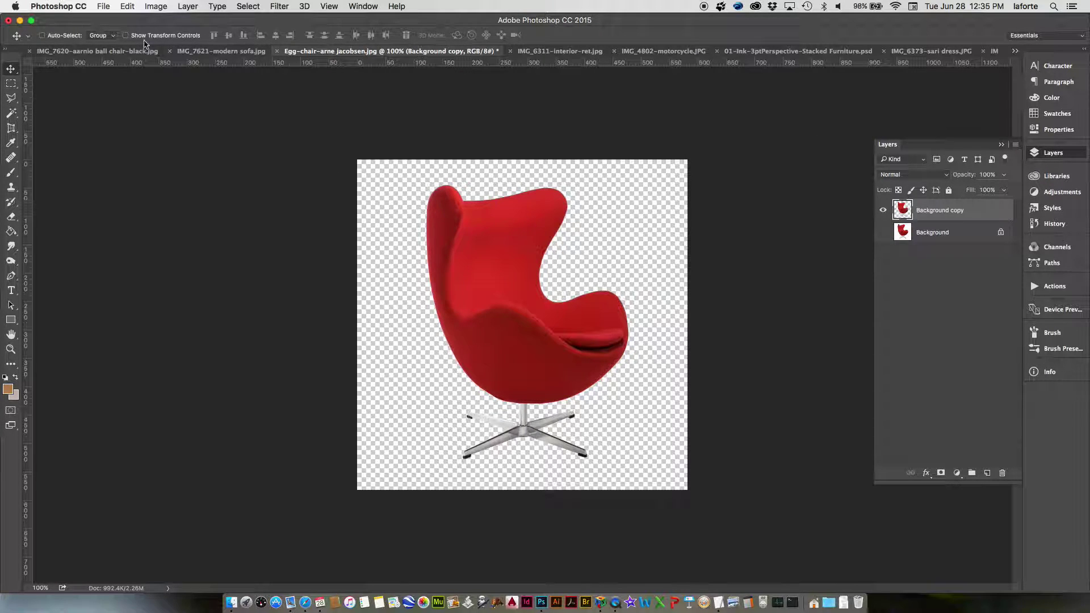
left_click(131, 51)
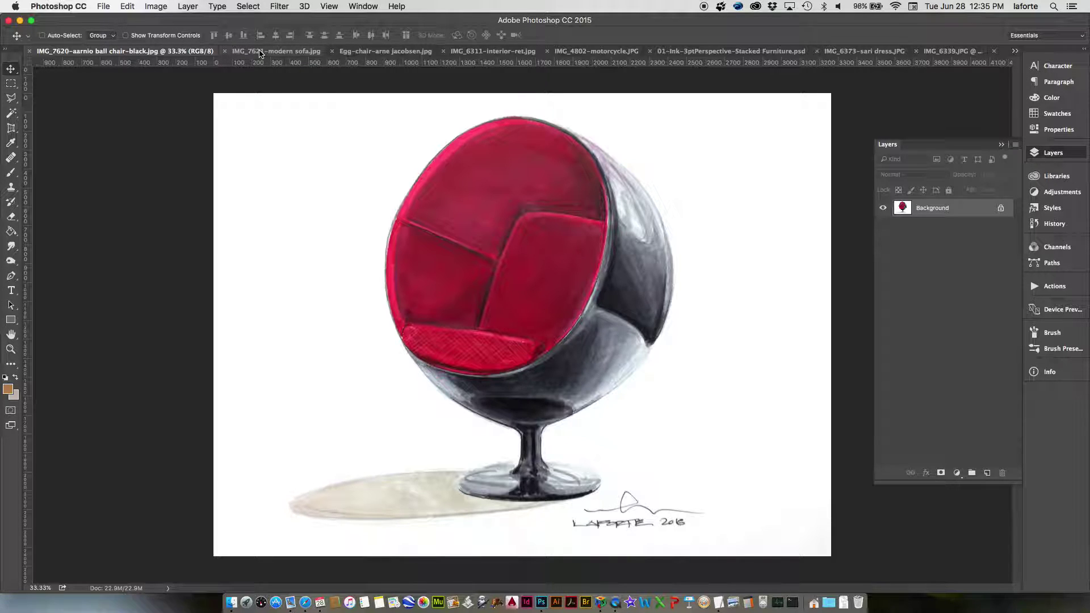
Switch to the modern sofa sketch and preview purple, pink and red hues in Hue/Saturation.
left_click(259, 51)
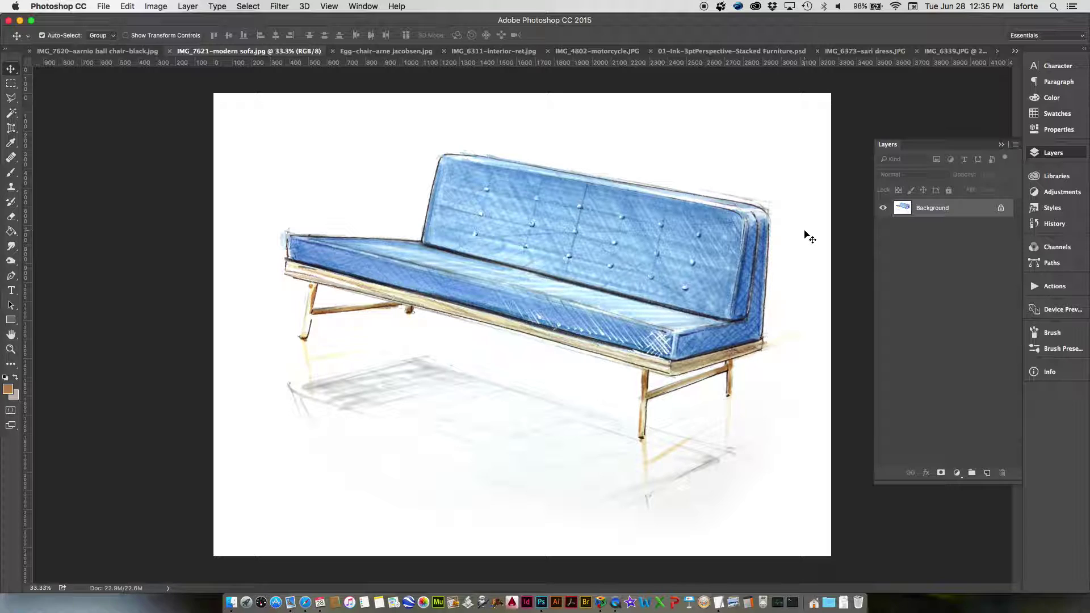
key("super+u")
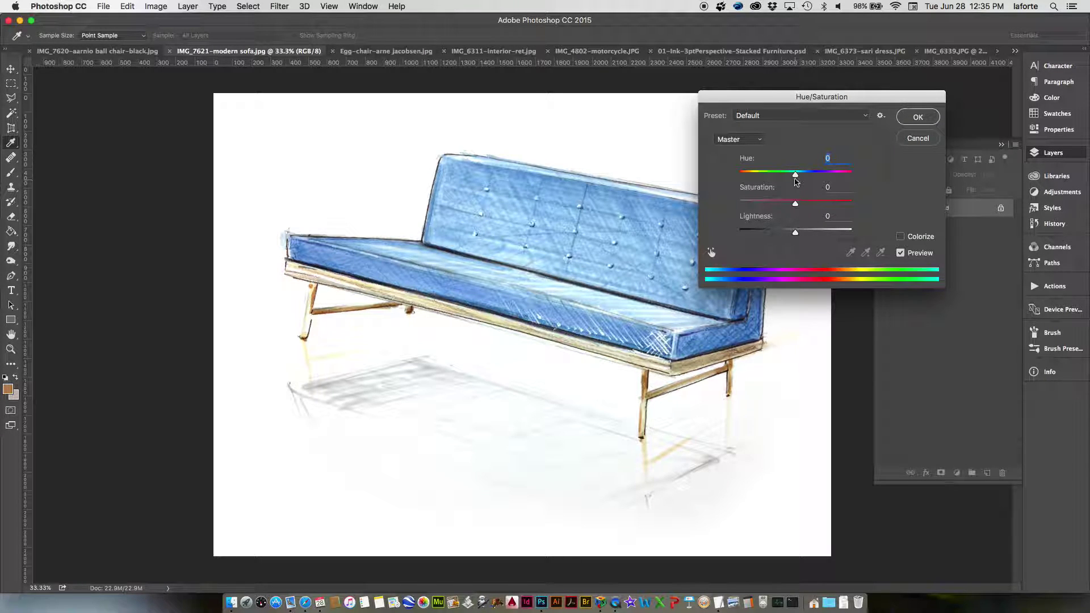
left_click_drag(796, 177, 838, 175)
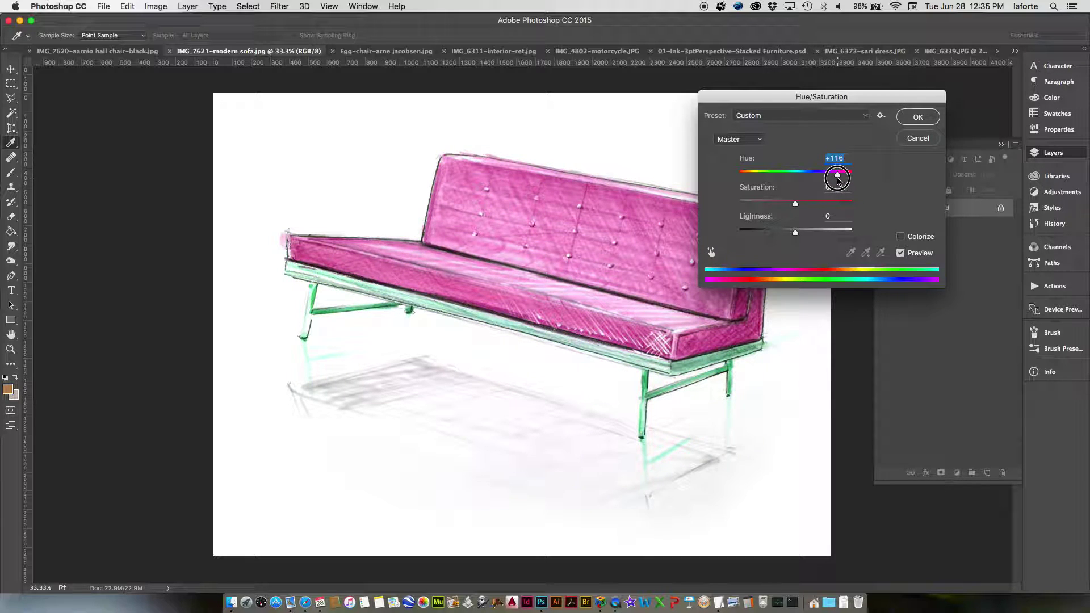
left_click(795, 203)
left_click_drag(796, 205, 777, 208)
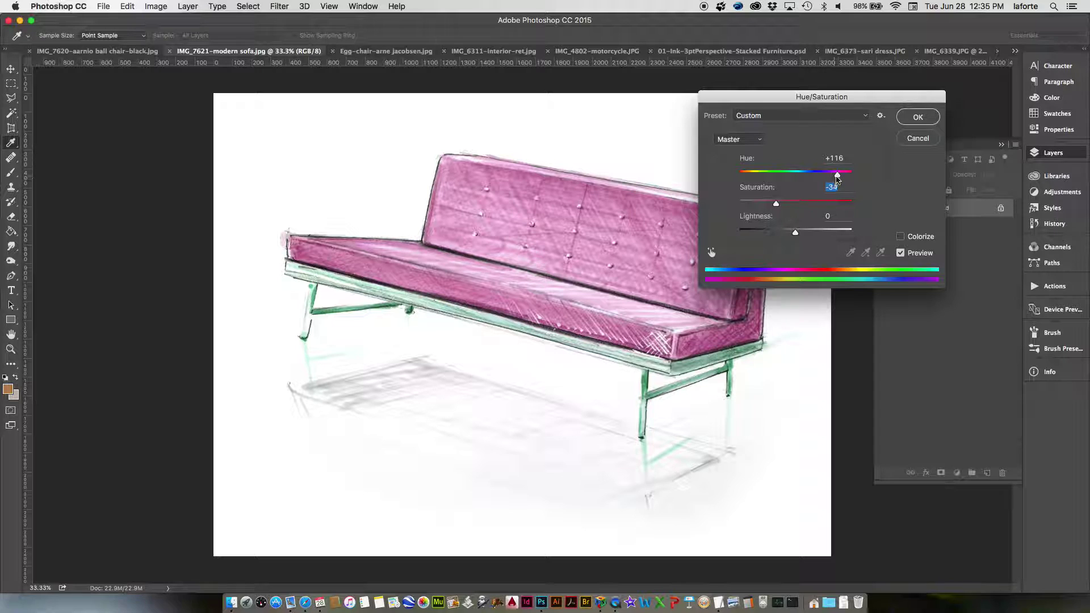
left_click_drag(837, 179, 845, 175)
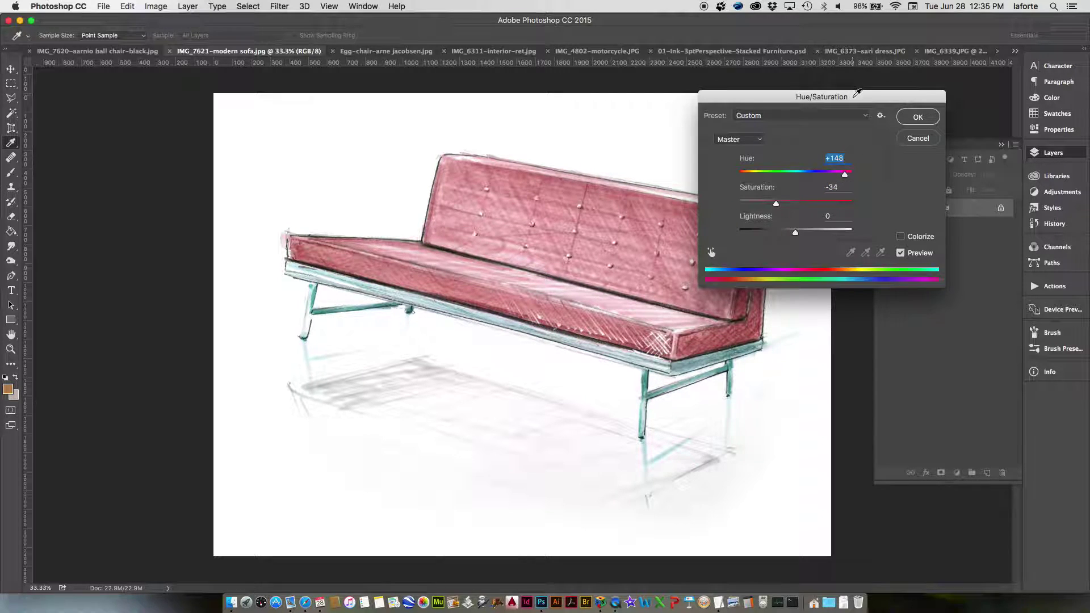
Preview Hue +180 and Saturation about -44 on the sofa, then cancel so it stays blue.
left_click_drag(857, 93, 919, 29)
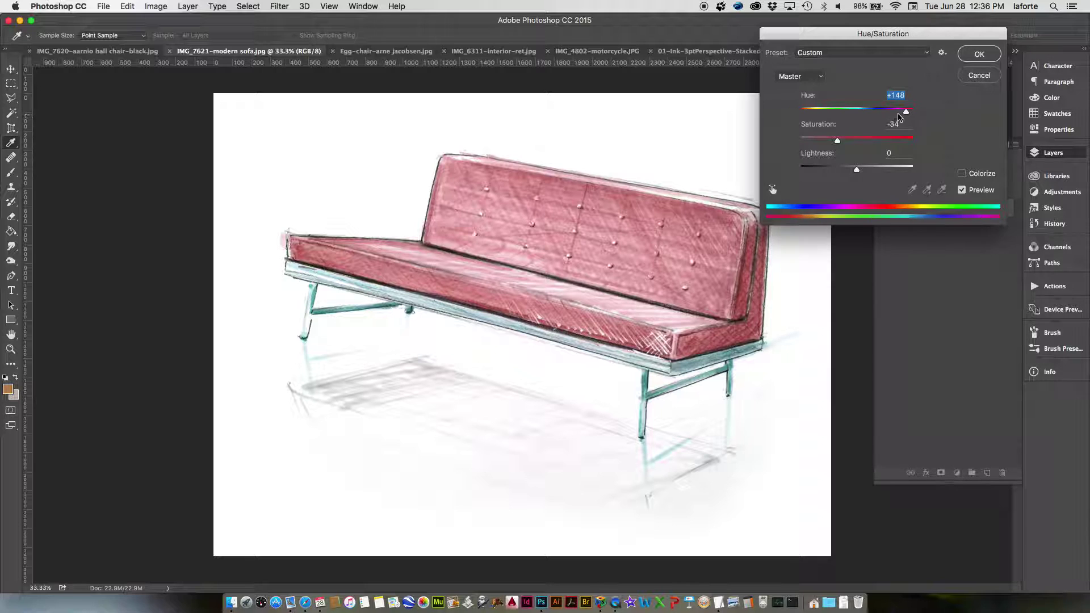
mouse_move(906, 111)
left_mouse_down()
mouse_move(768, 117)
mouse_move(923, 118)
left_mouse_up()
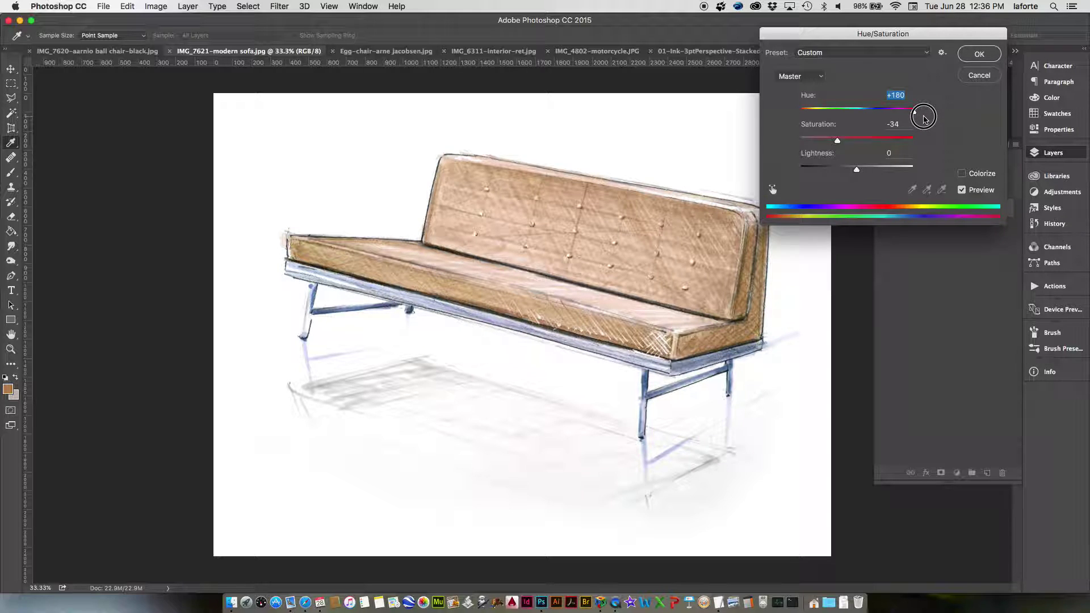
left_click_drag(838, 141, 832, 145)
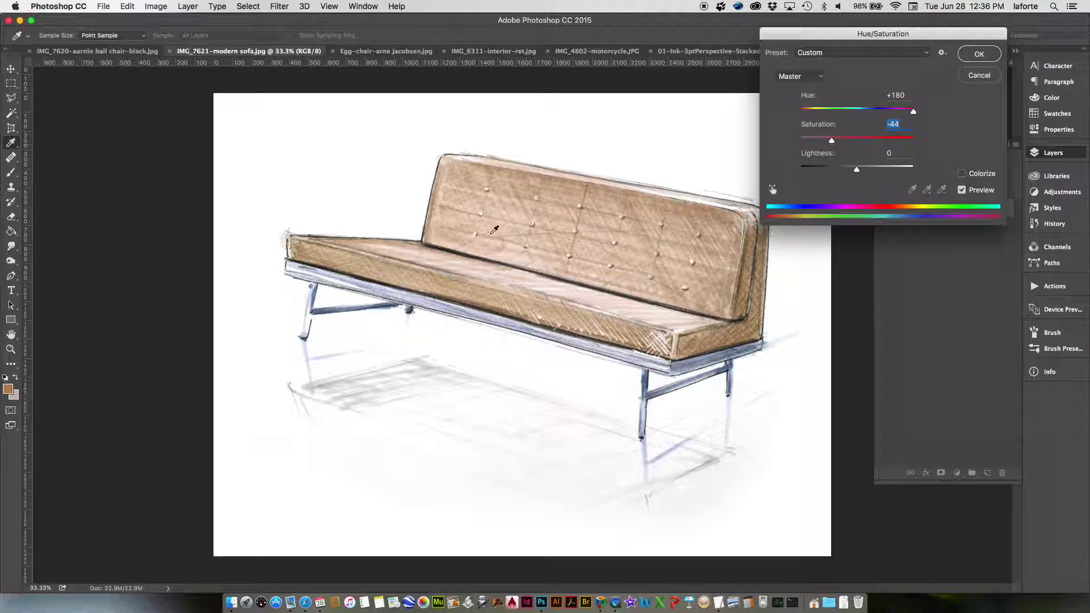
left_click(980, 76)
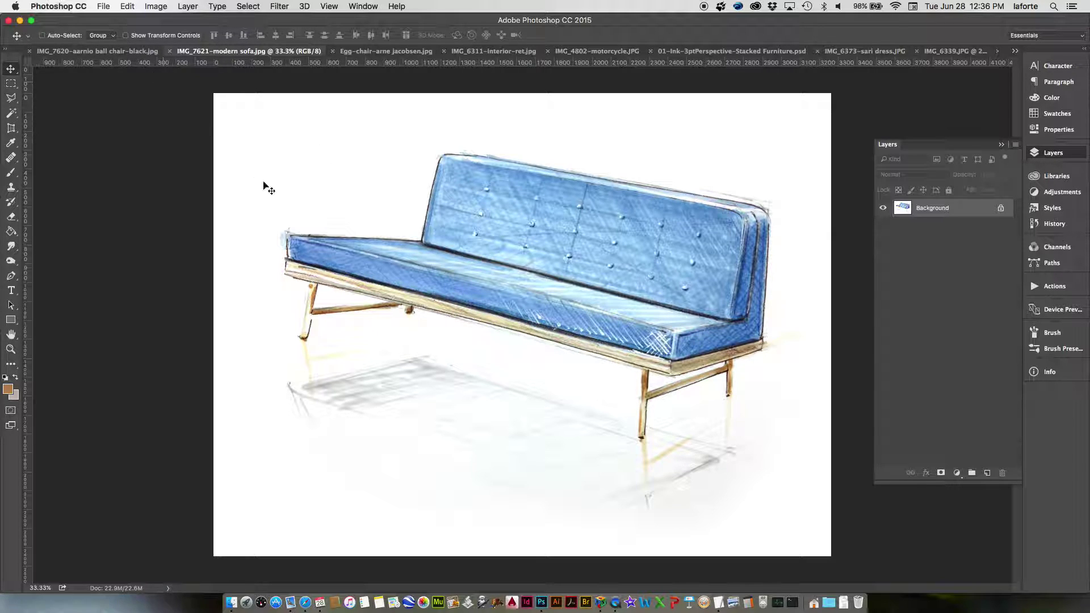
key("l")
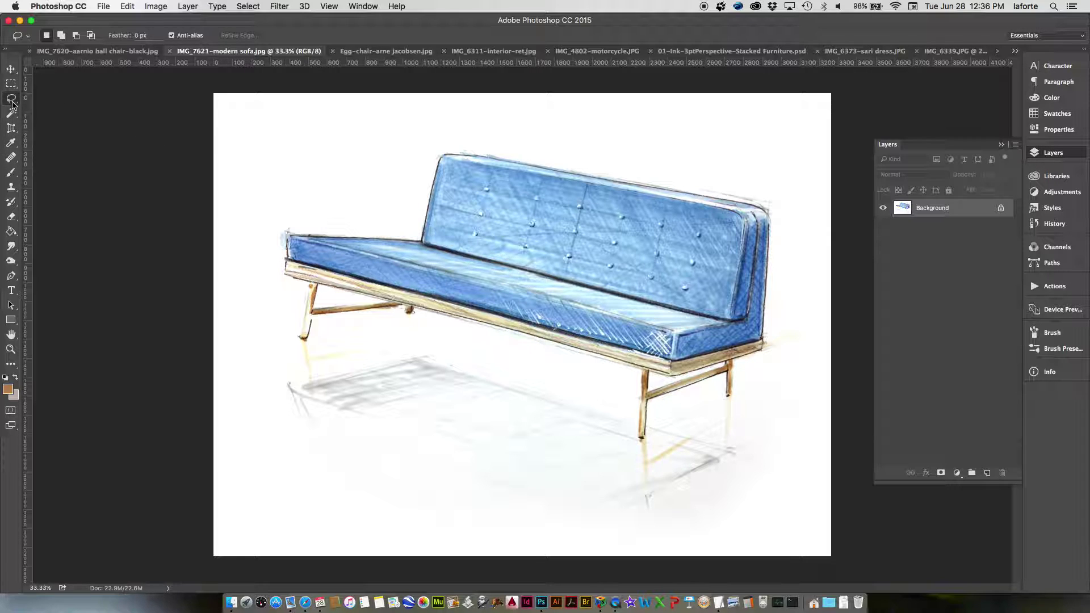
Try a rough freehand lasso selection on the sofa back, then drop it.
left_click_drag(11, 97, 64, 115)
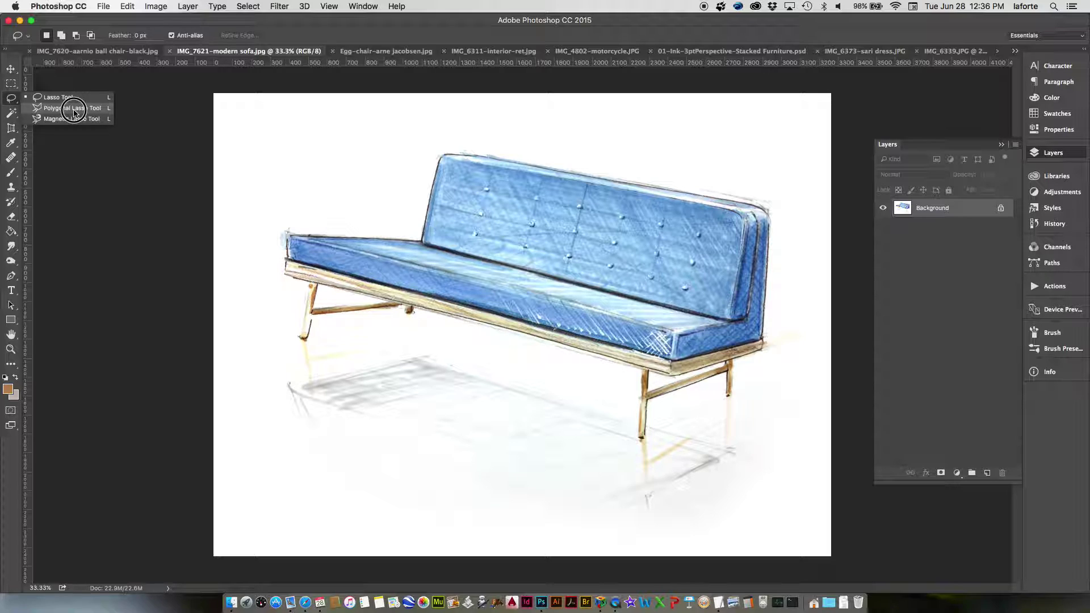
mouse_move(74, 112)
left_mouse_down()
mouse_move(25, 101)
mouse_move(51, 93)
left_mouse_up()
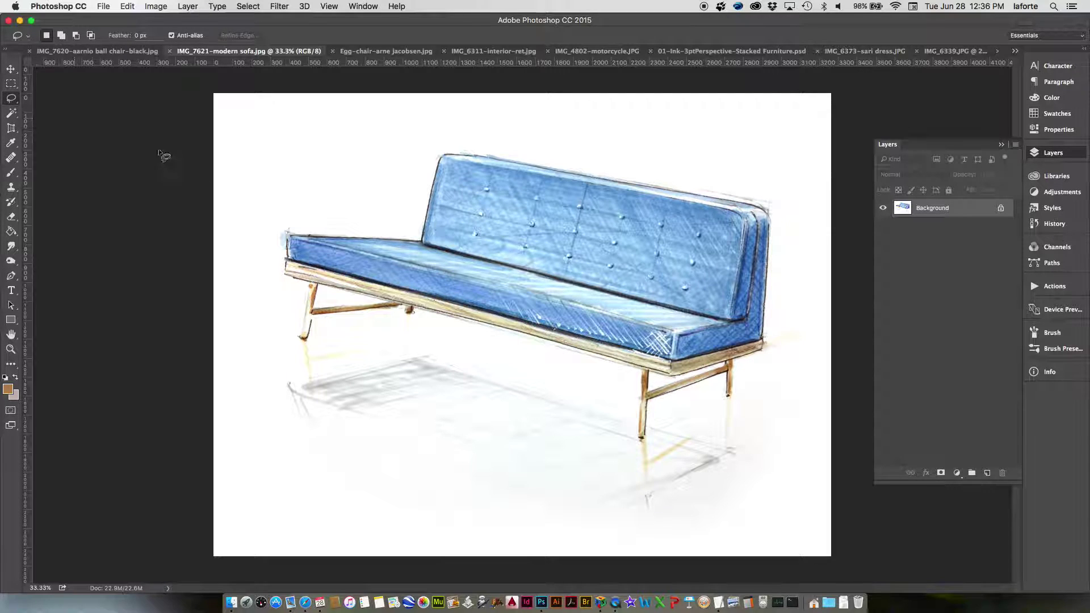
mouse_move(499, 192)
left_mouse_down()
mouse_move(435, 211)
mouse_move(501, 259)
mouse_move(514, 196)
left_mouse_up()
left_click(488, 227)
Outline the sofa's seat and backrest with the Polygonal Lasso, then zoom in on its right end.
left_click_drag(12, 98, 39, 108)
left_click(352, 286)
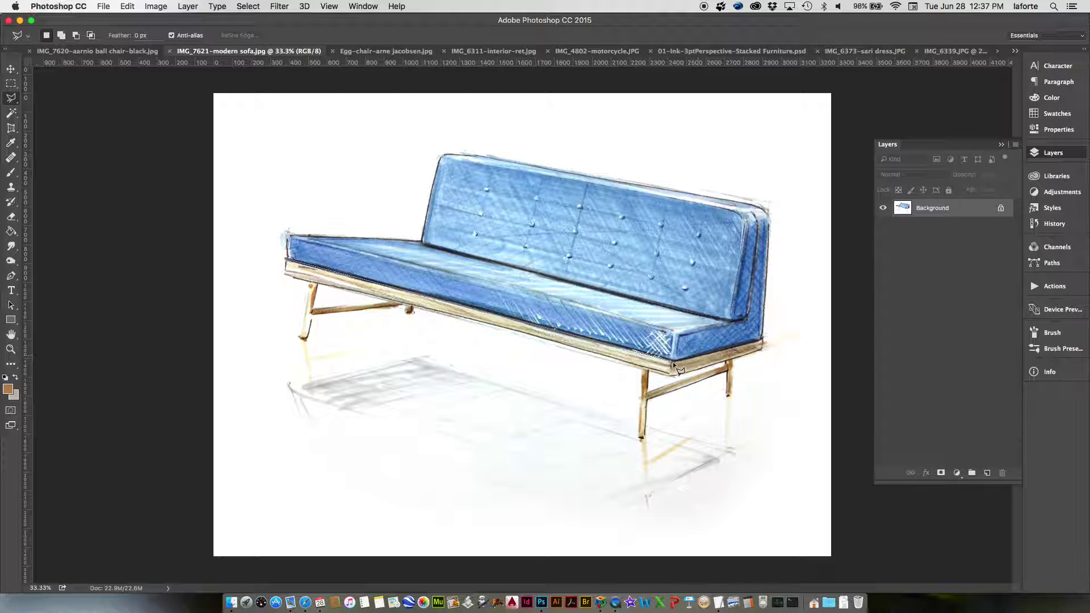
left_click(764, 335)
left_click(763, 337)
left_click(767, 212)
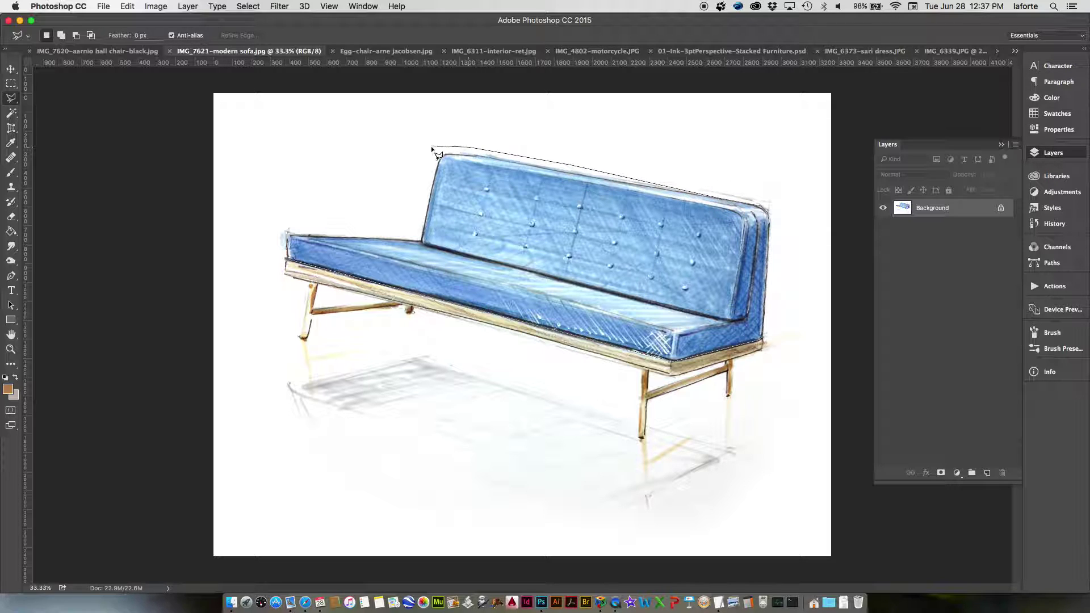
left_click(412, 234)
double_click(280, 263)
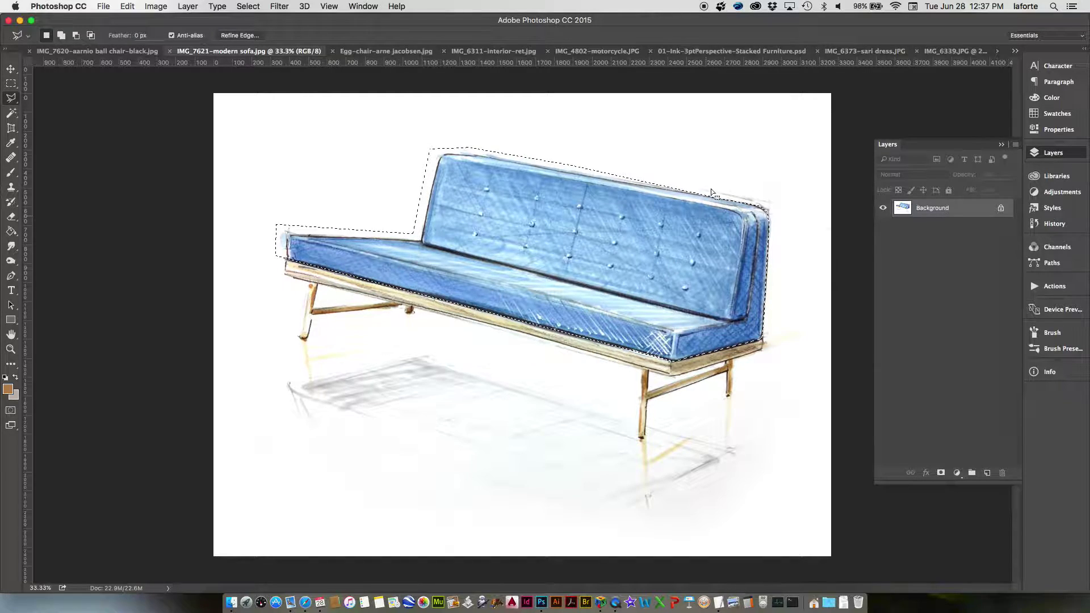
key("super+equal")
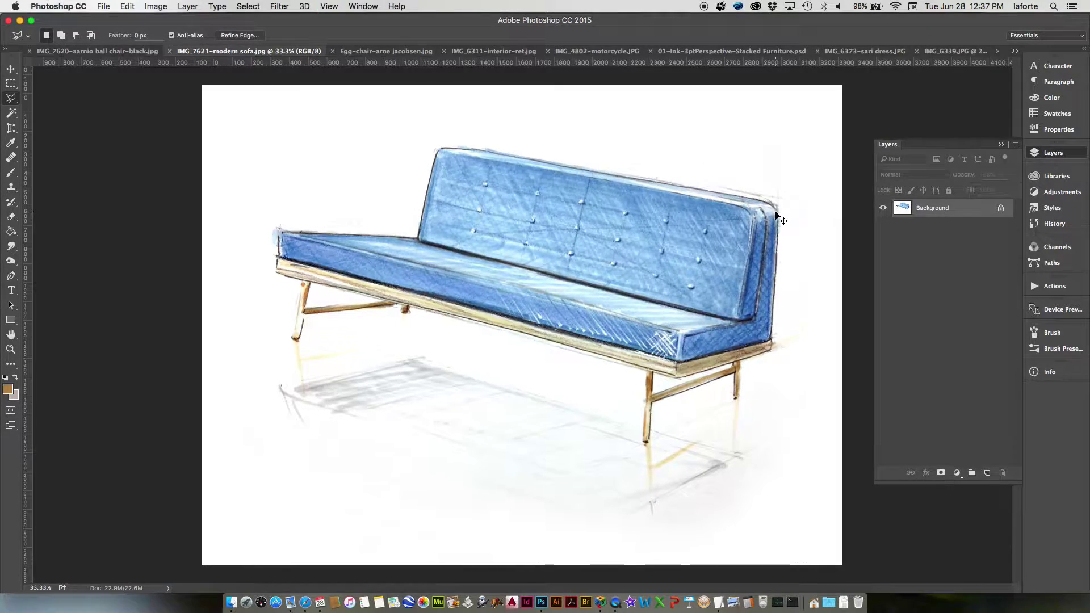
left_click_drag(705, 244, 406, 316)
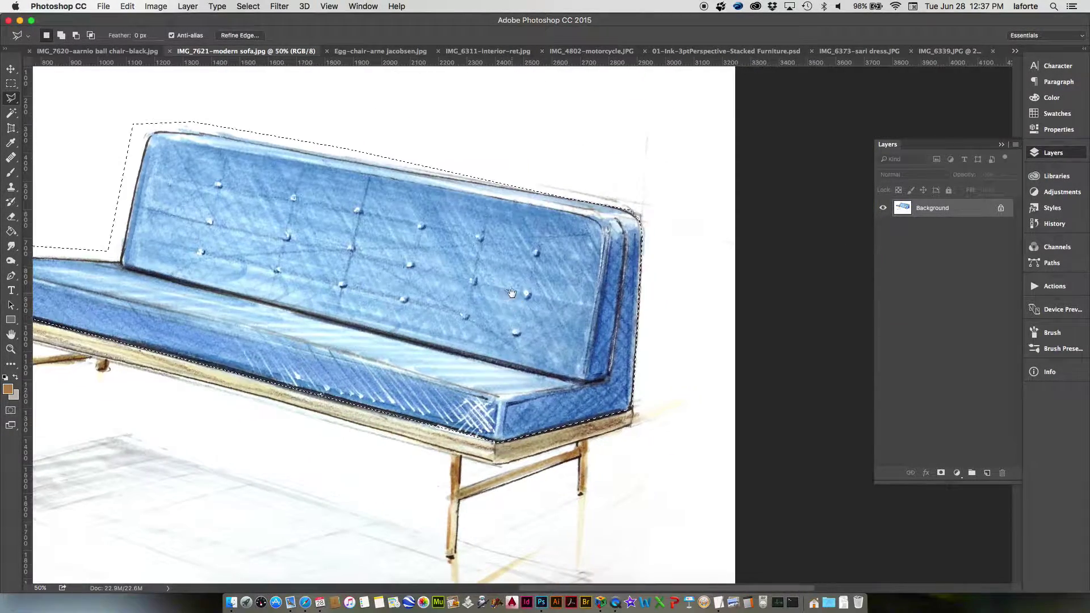
Shift-add the backrest's right end to the sofa selection, then open Hue/Saturation with Cmd+U.
key("shift")
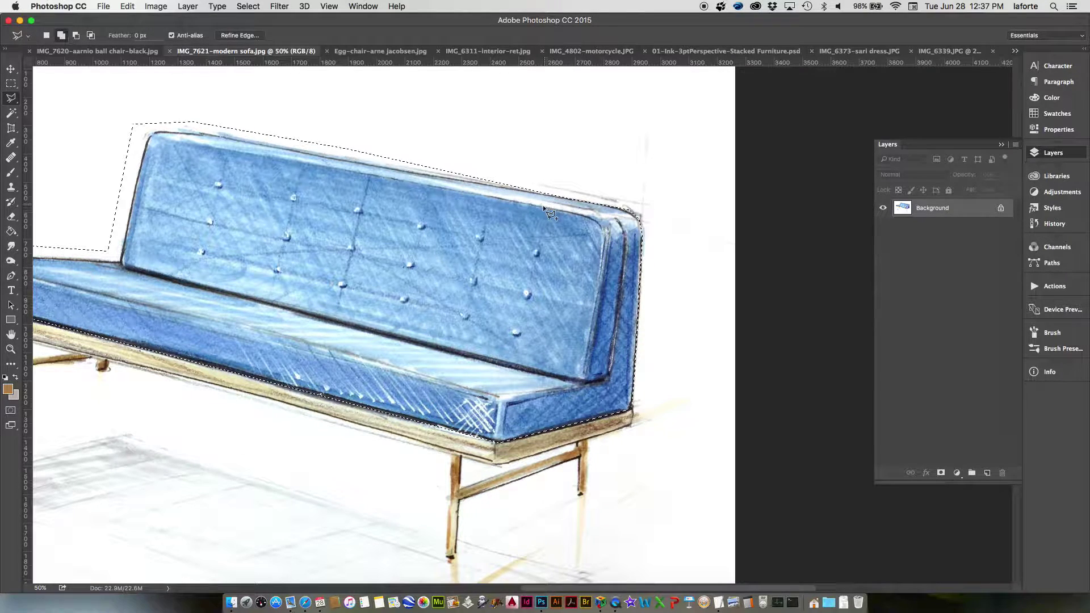
left_click(526, 203)
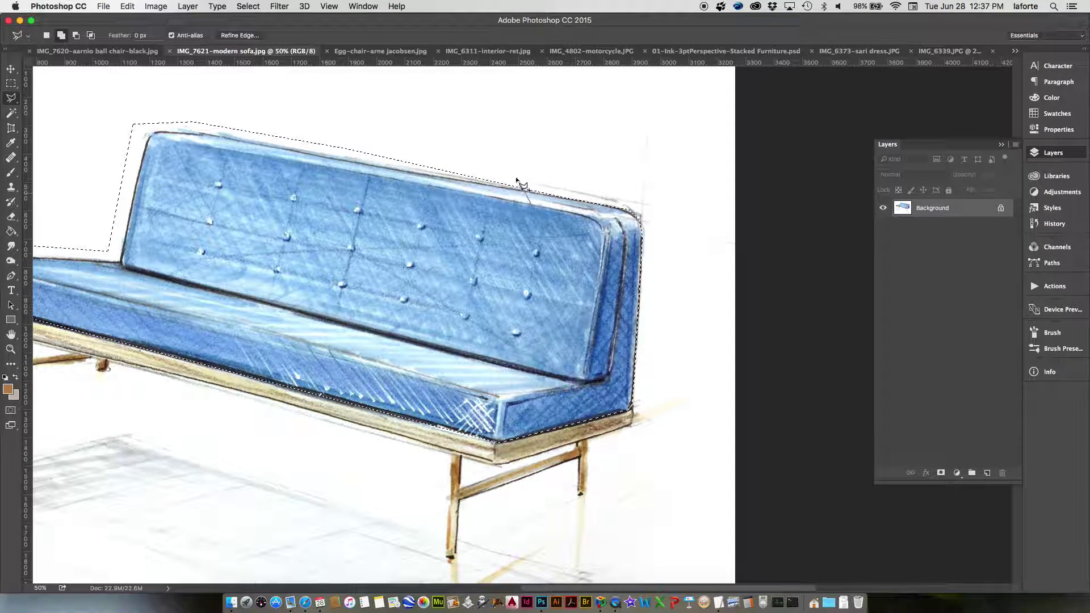
left_click(504, 178)
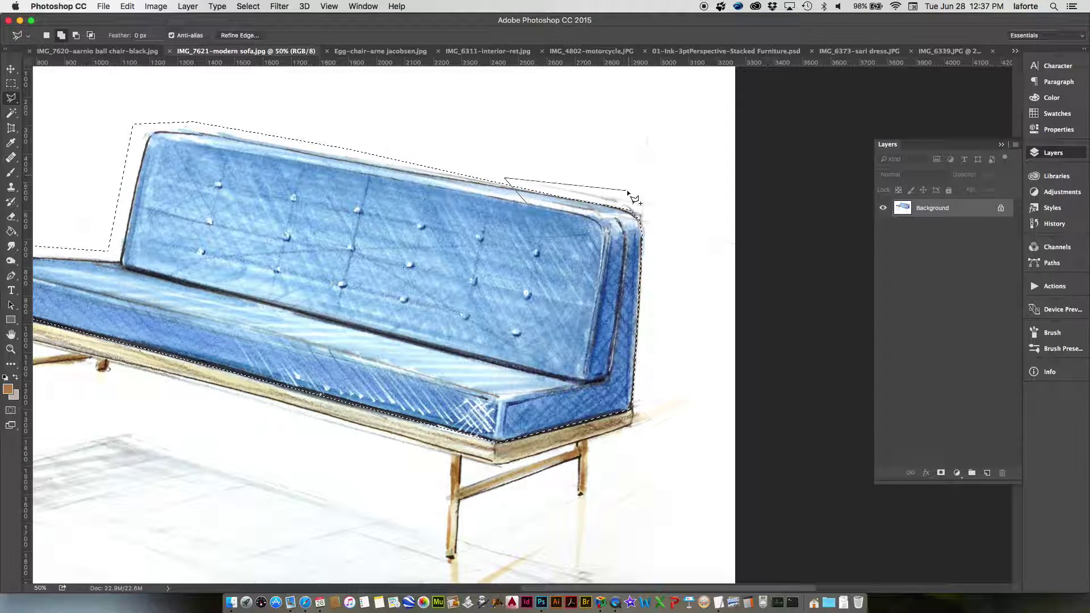
left_click(673, 265)
double_click(646, 397)
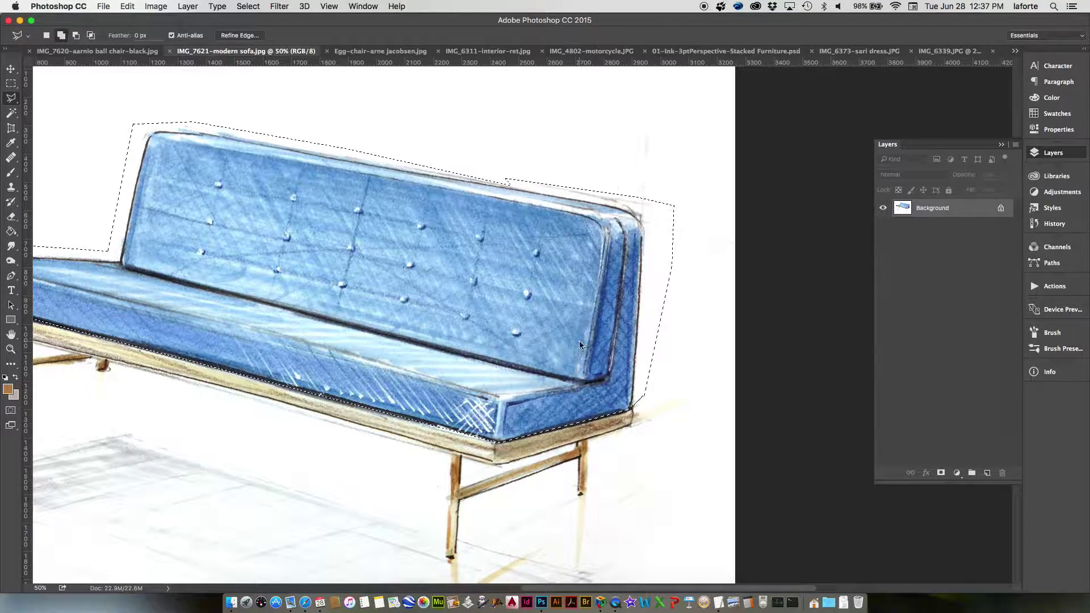
left_click_drag(449, 233, 524, 228)
scroll(513, 241, "left", 5)
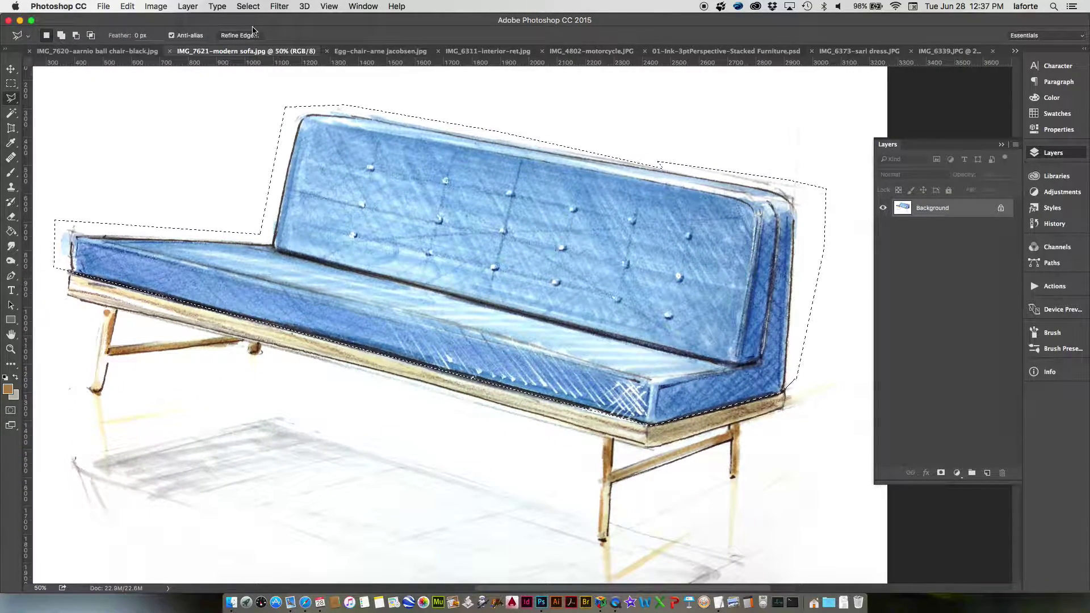
key("super+u")
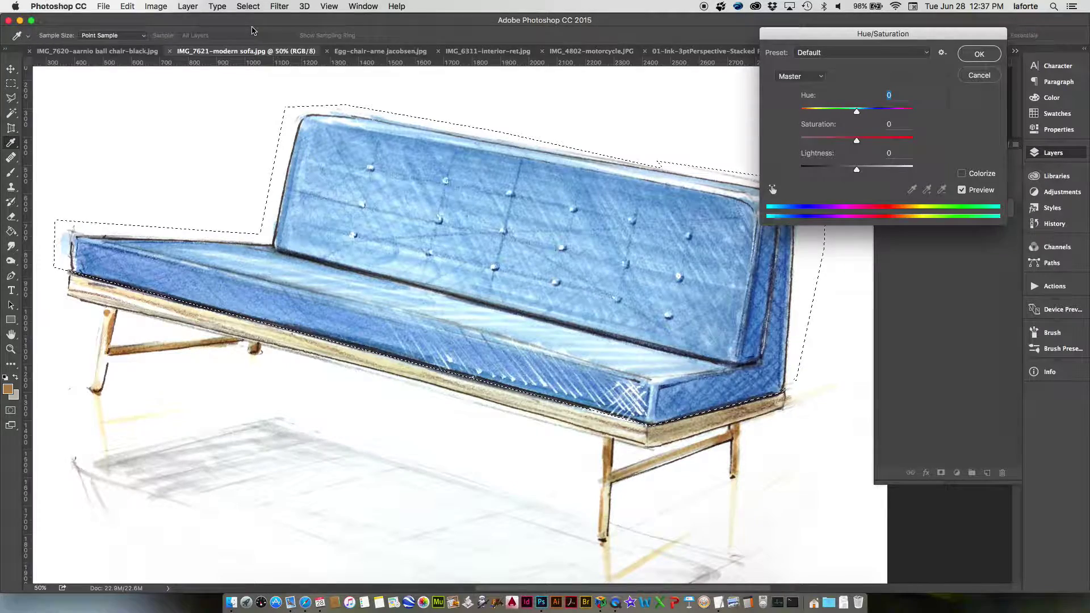
Preview Hue -180 and Saturation -74 on the selected sofa, then close without applying.
left_click_drag(835, 33, 861, 20)
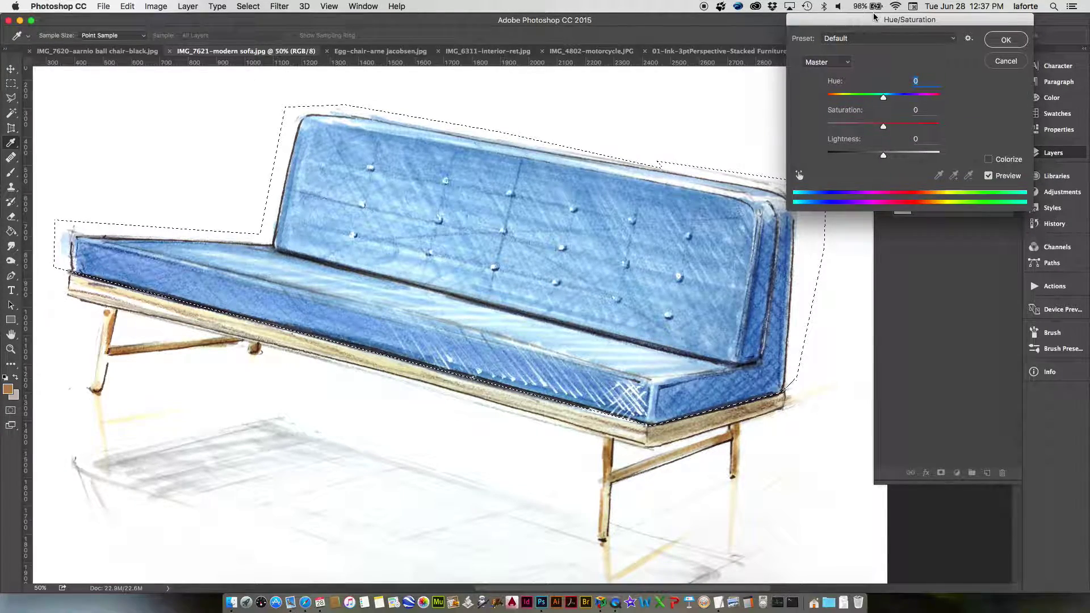
mouse_move(883, 99)
left_mouse_down()
mouse_move(825, 100)
mouse_move(948, 99)
mouse_move(836, 102)
mouse_move(638, 414)
left_mouse_up()
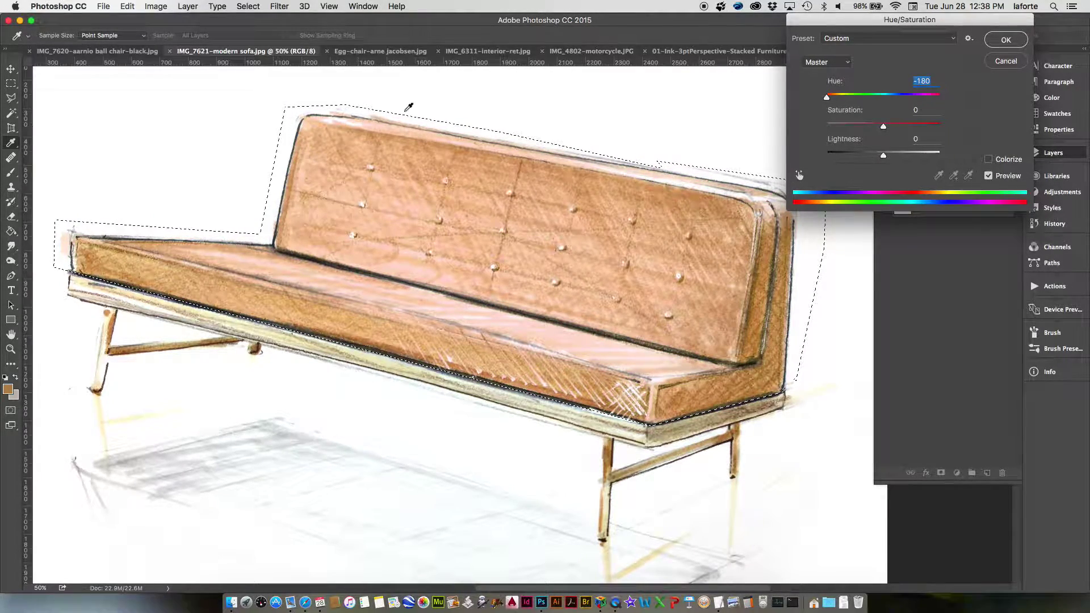
left_click(827, 98)
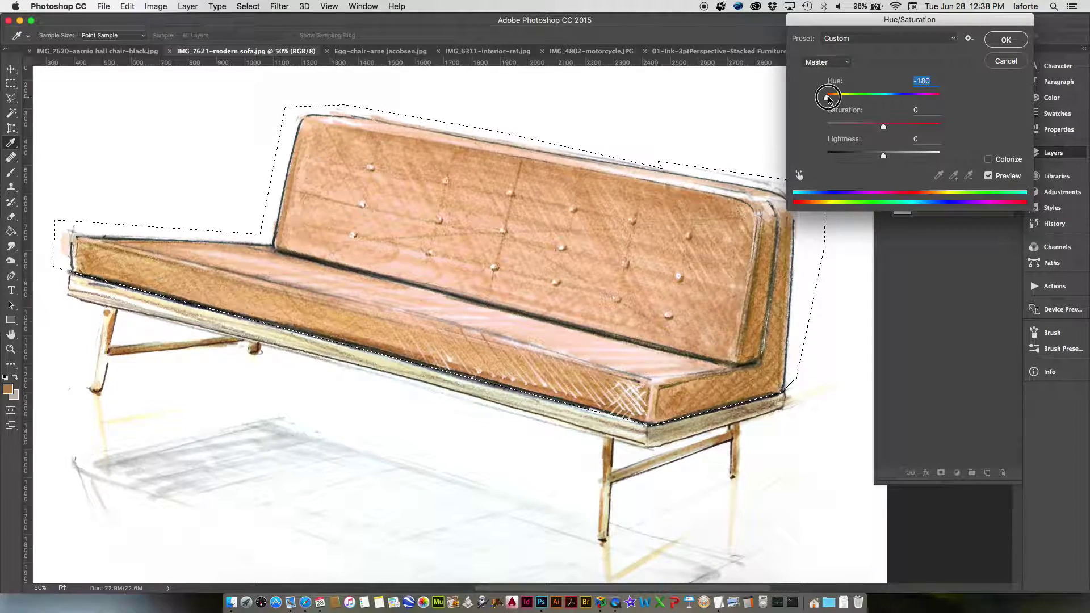
left_click_drag(884, 127, 859, 133)
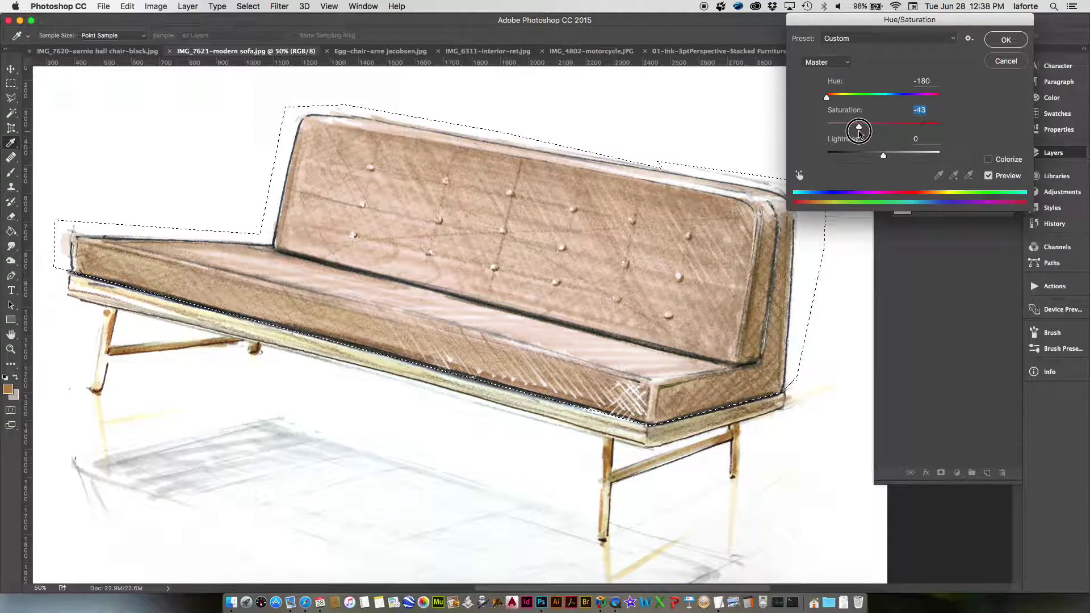
key("super+minus")
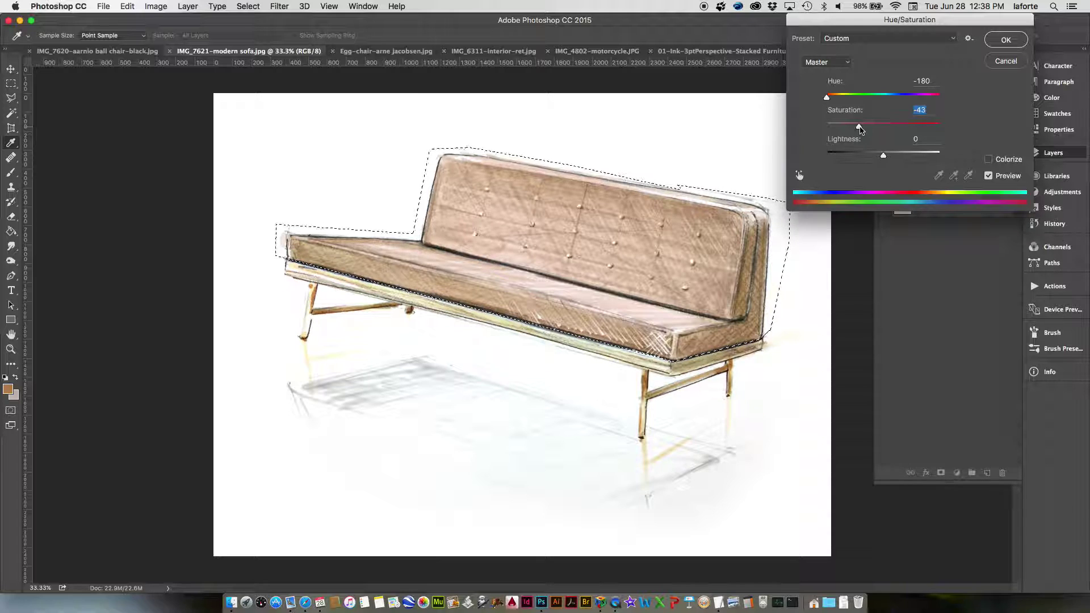
left_click_drag(838, 20, 824, 86)
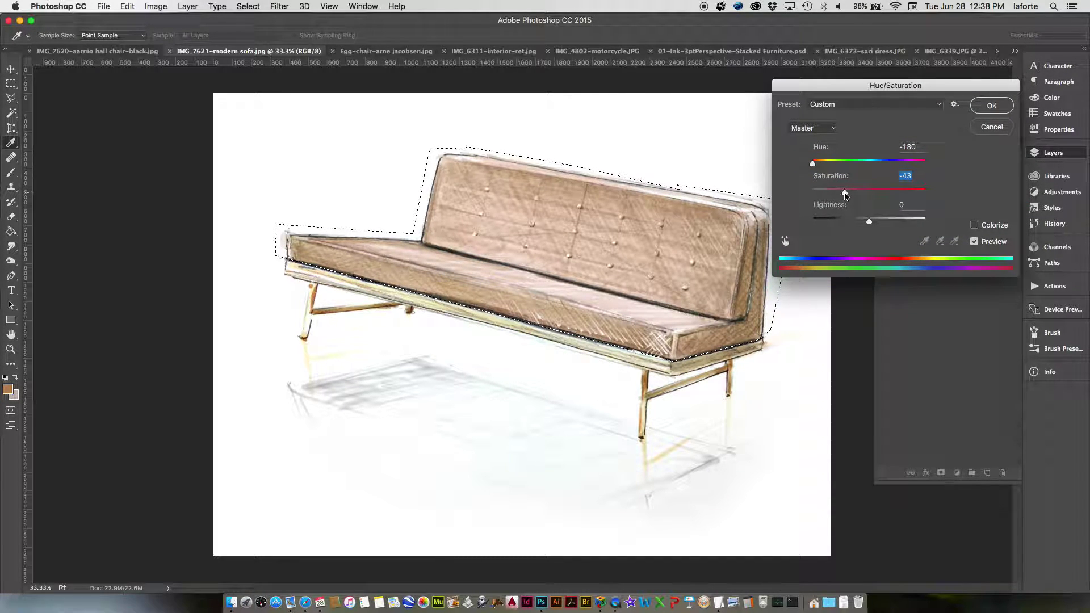
left_click_drag(845, 194, 827, 196)
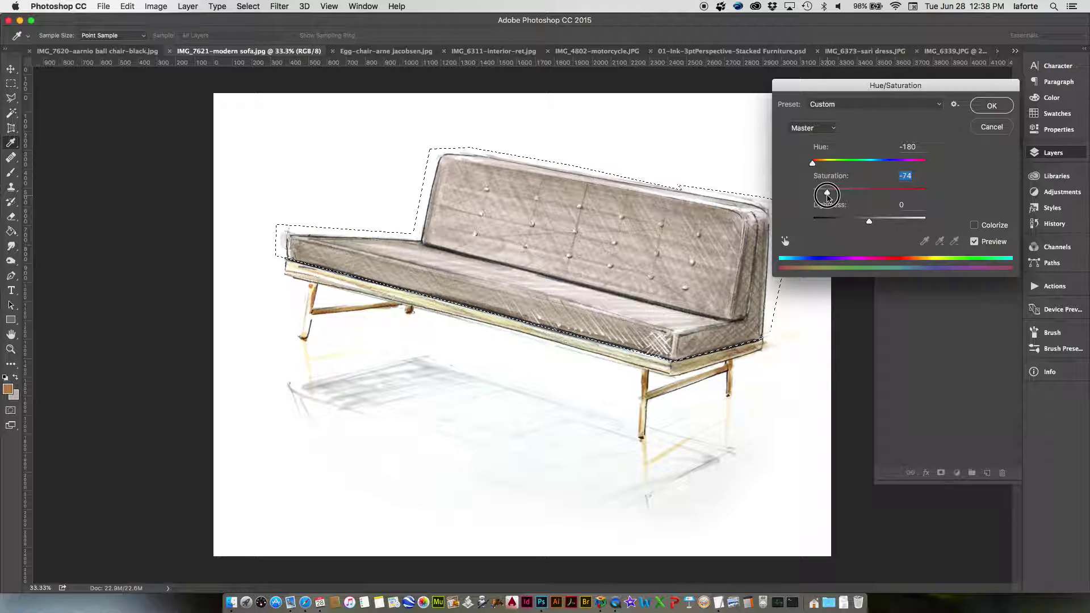
left_click_drag(828, 196, 813, 170)
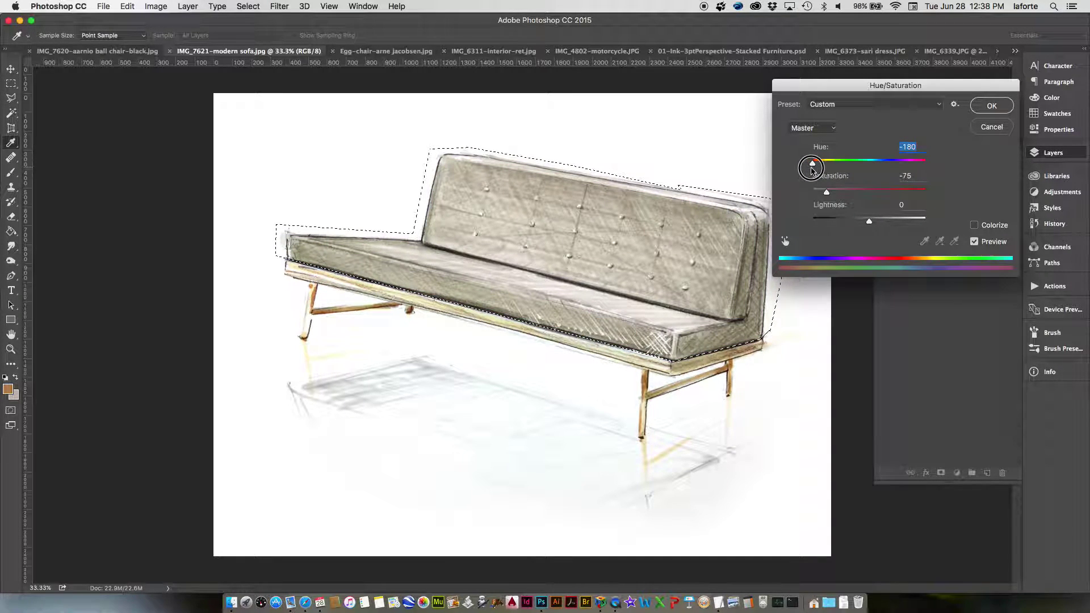
left_click(827, 193)
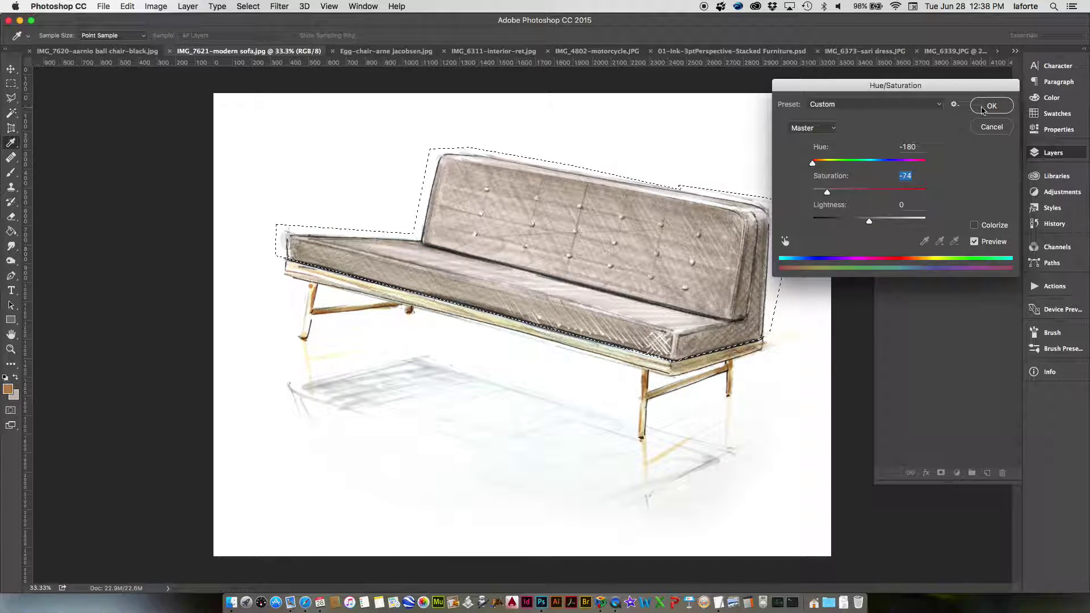
left_click(991, 127)
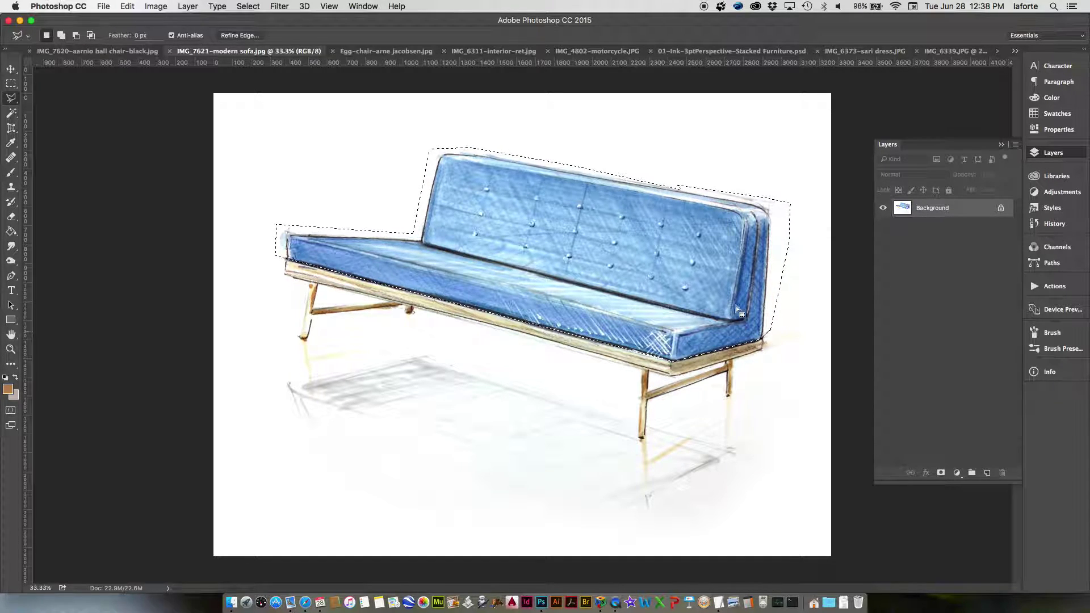
Duplicate the Background layer into a Background copy layer.
right_click(966, 213)
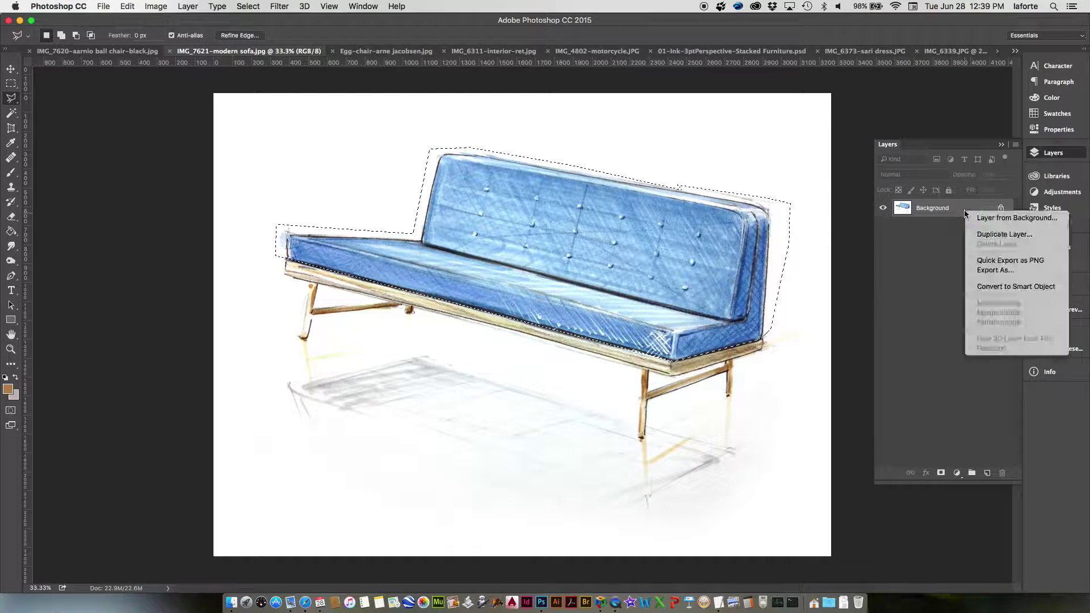
left_click(999, 234)
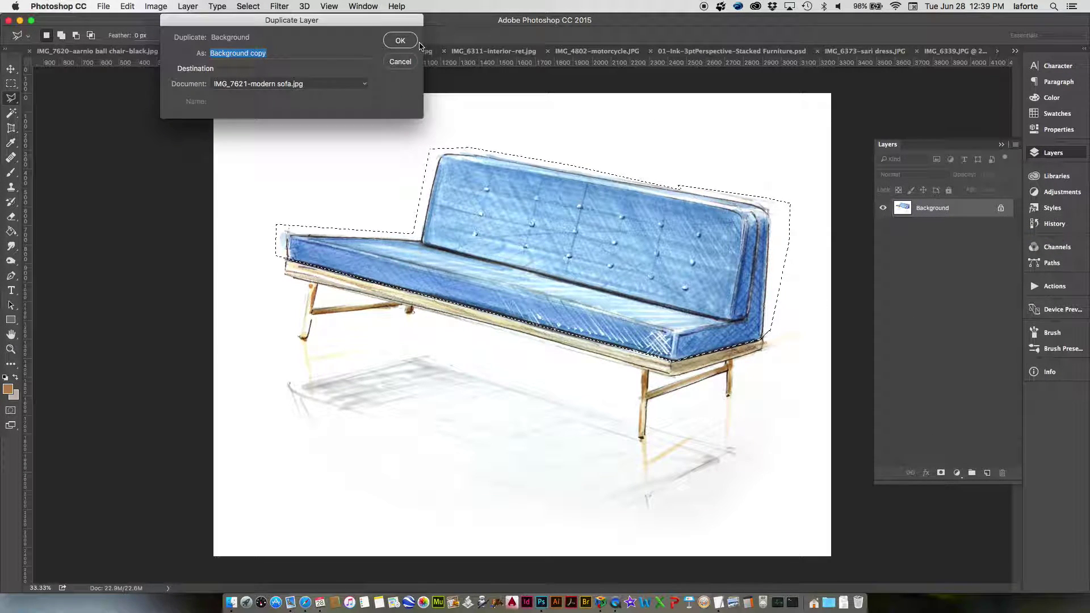
left_click(397, 42)
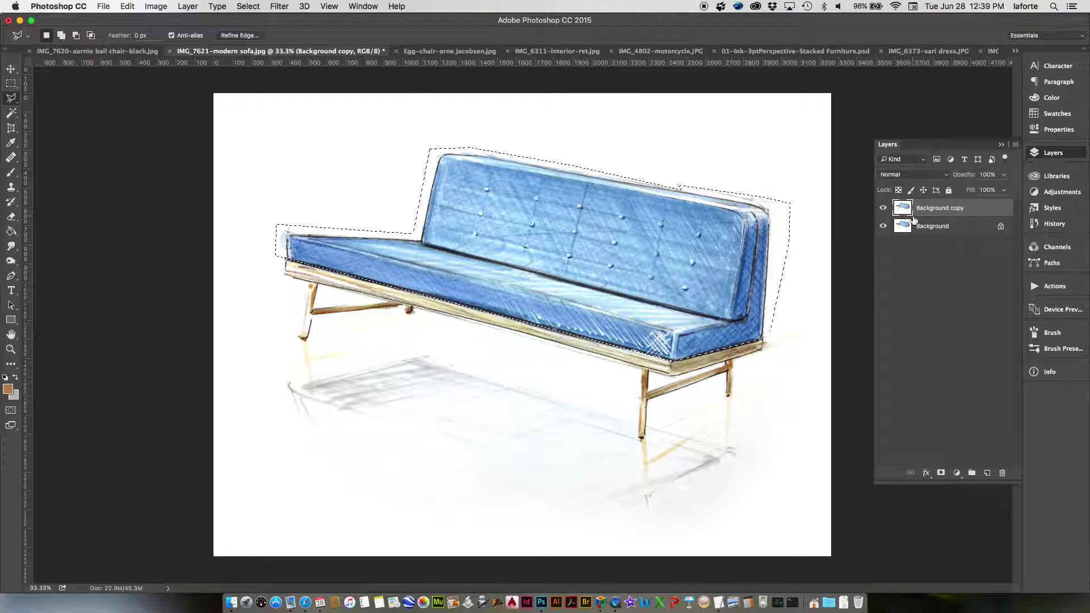
left_click(883, 226)
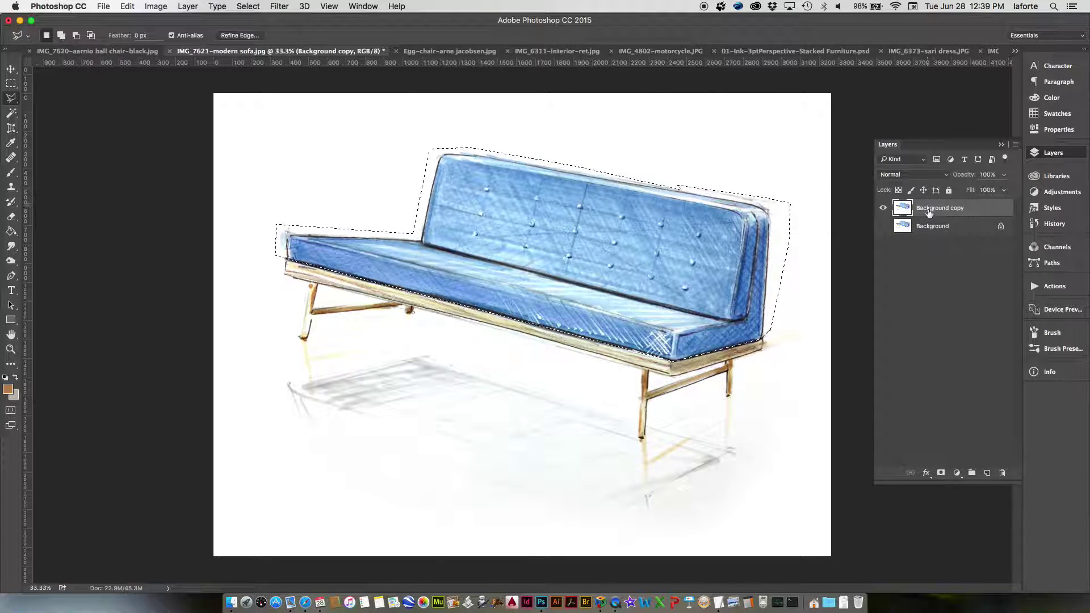
left_click(883, 226)
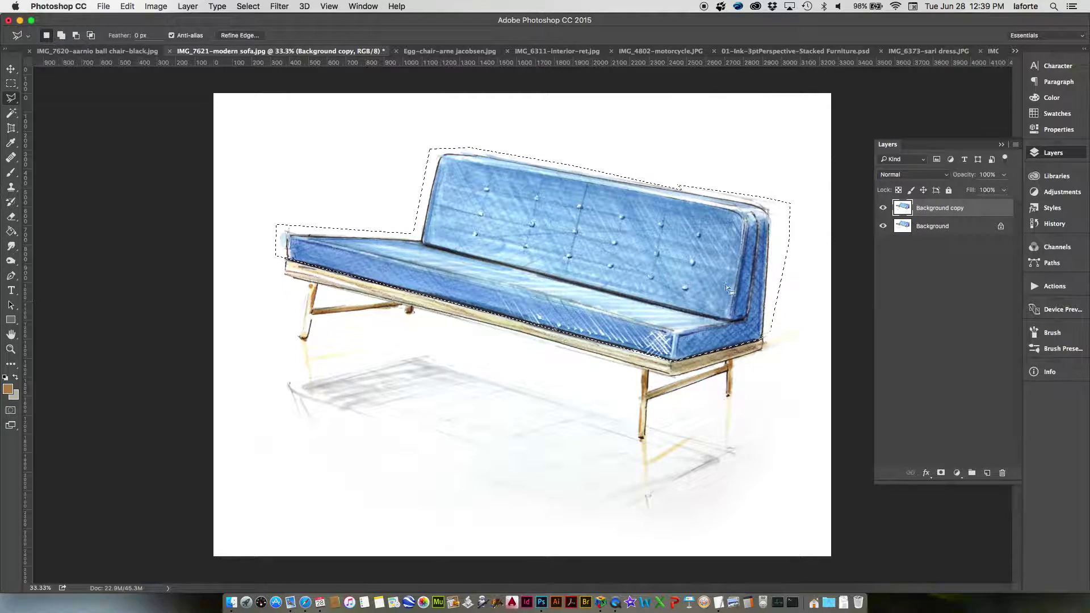
Apply Hue -180 and Saturation about -83 to turn the sofa grey, then deselect.
key("super+u")
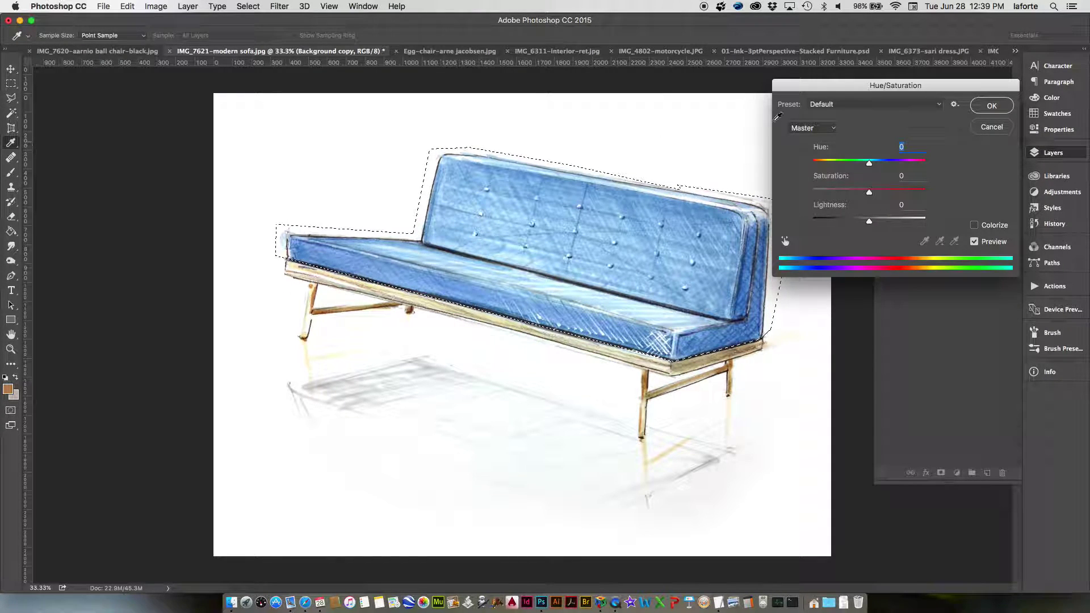
left_click_drag(858, 85, 755, 16)
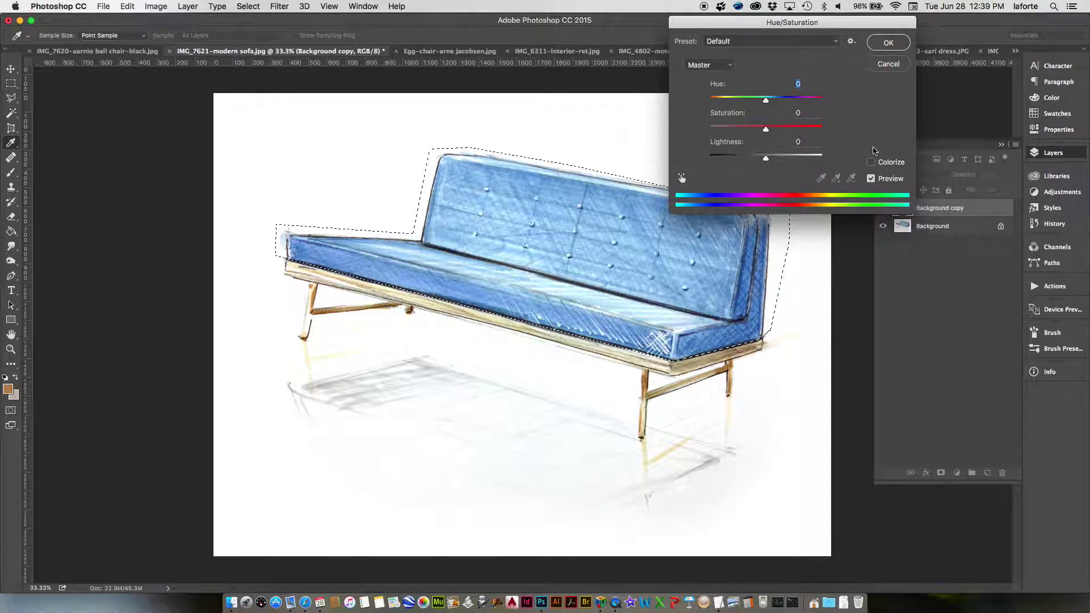
left_click_drag(851, 28, 784, 25)
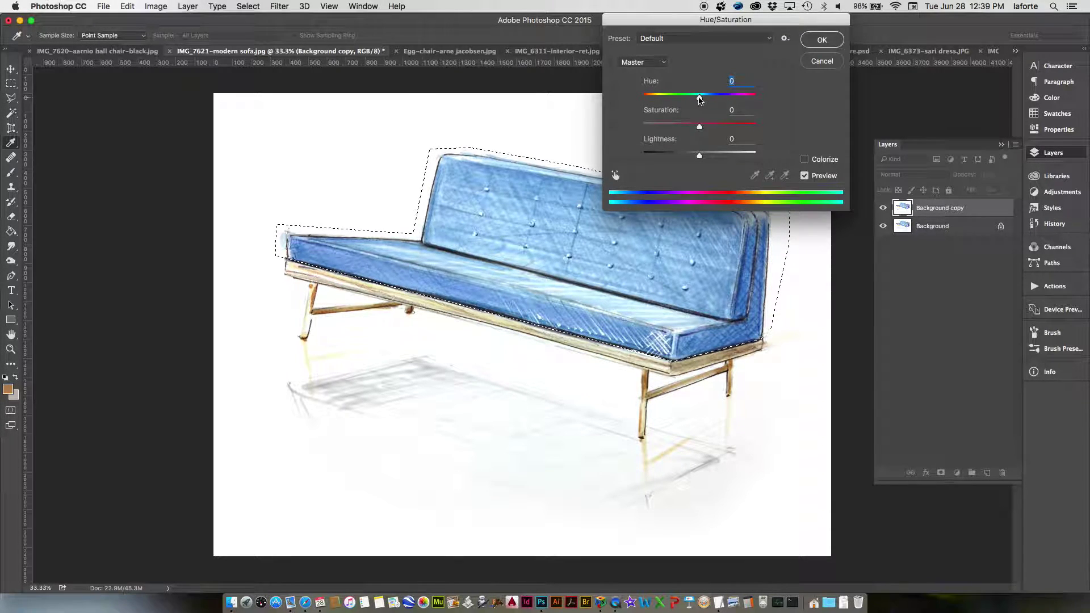
left_click_drag(700, 96, 638, 96)
left_click_drag(699, 126, 653, 133)
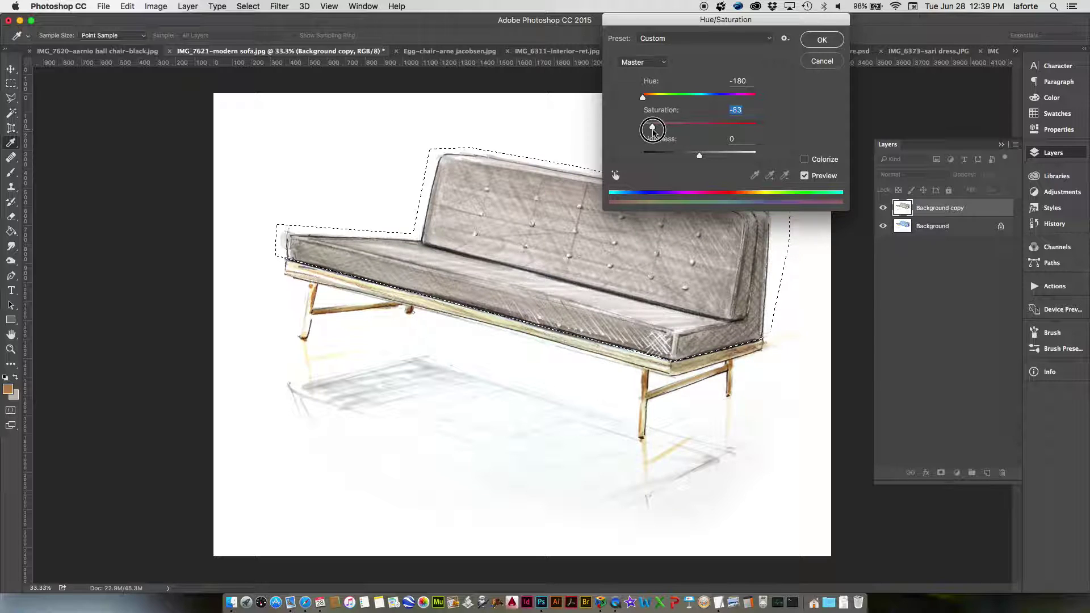
left_click(822, 40)
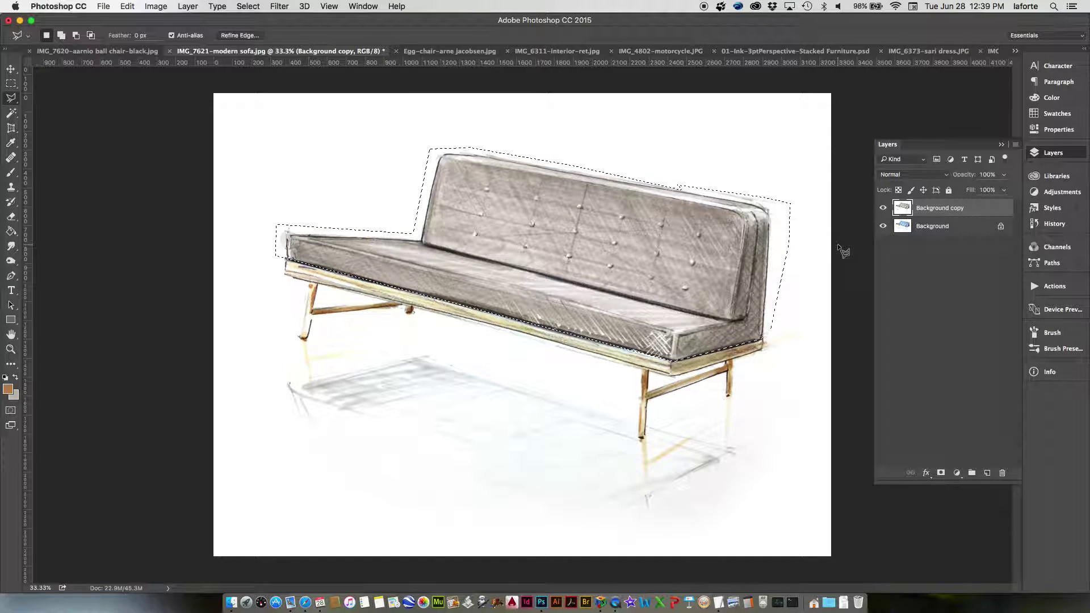
key("super+d")
Scale the grey sofa layer down toward the upper right with Free Transform.
key("super+minus")
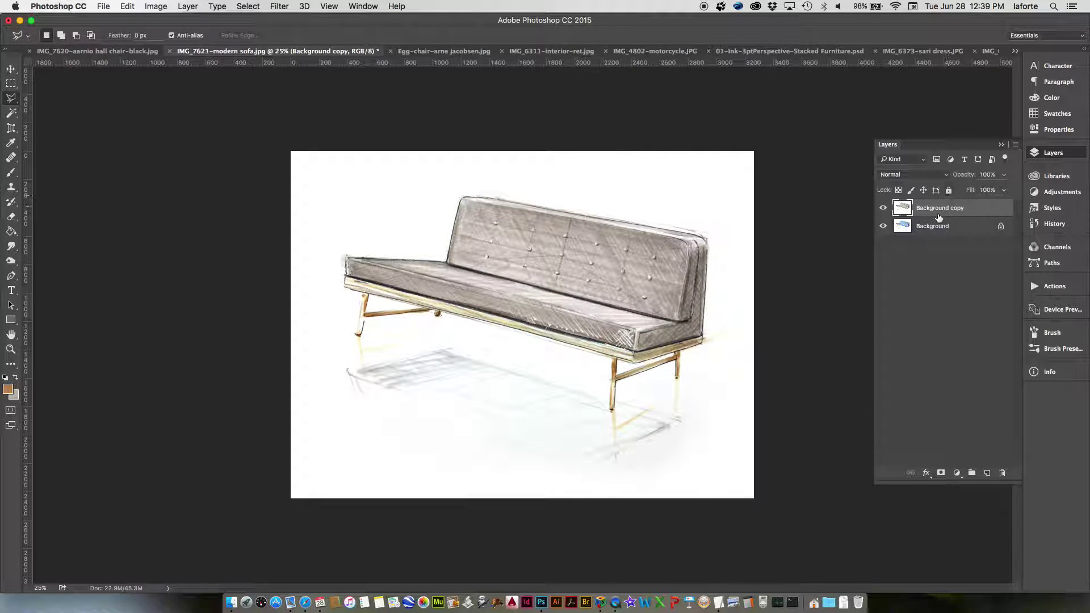
key("super+t")
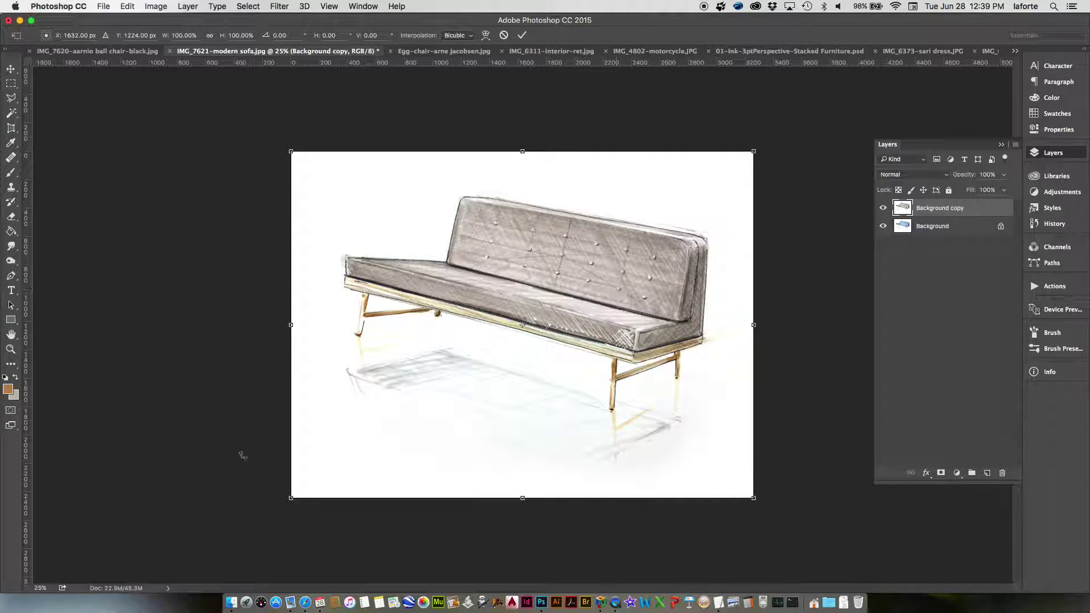
left_click_drag(291, 499, 400, 392)
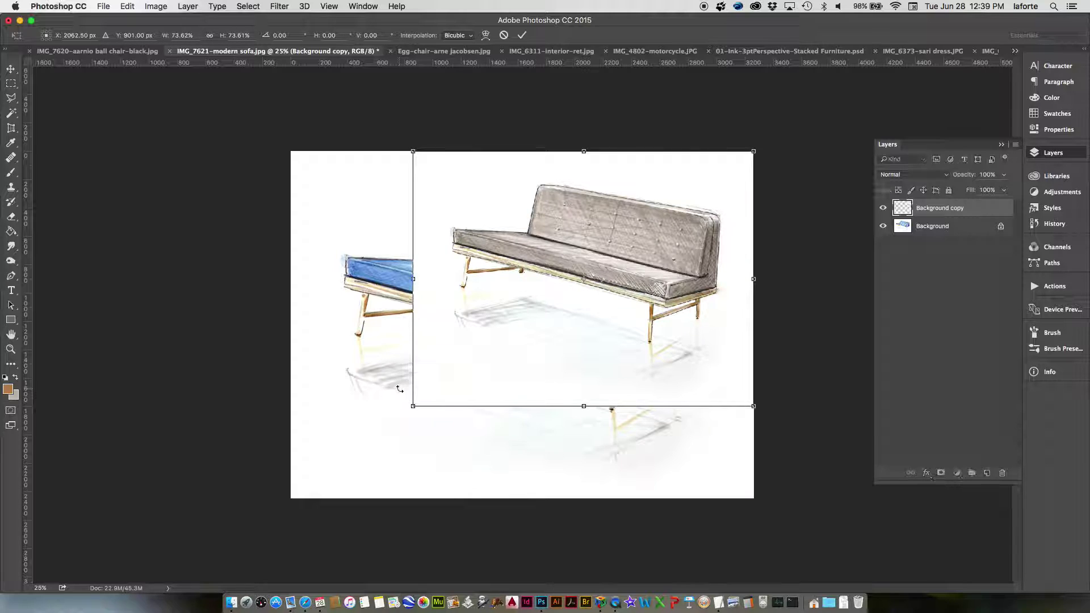
key("Return")
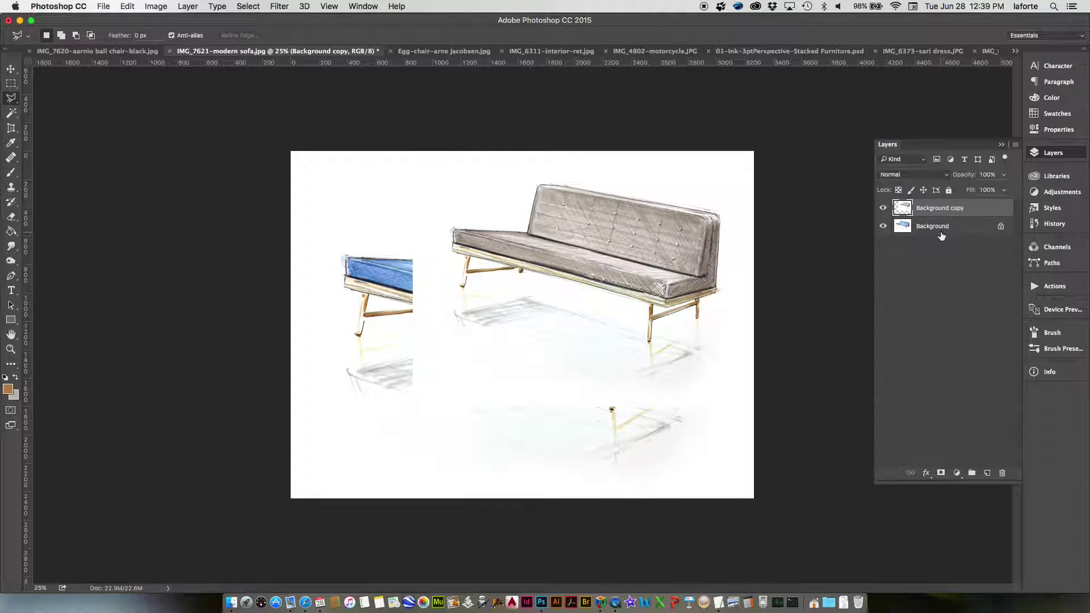
Duplicate Background as Background copy 2 and shrink the blue sofa to about 61% at lower left.
left_click(943, 230)
right_click(944, 229)
left_click(978, 250)
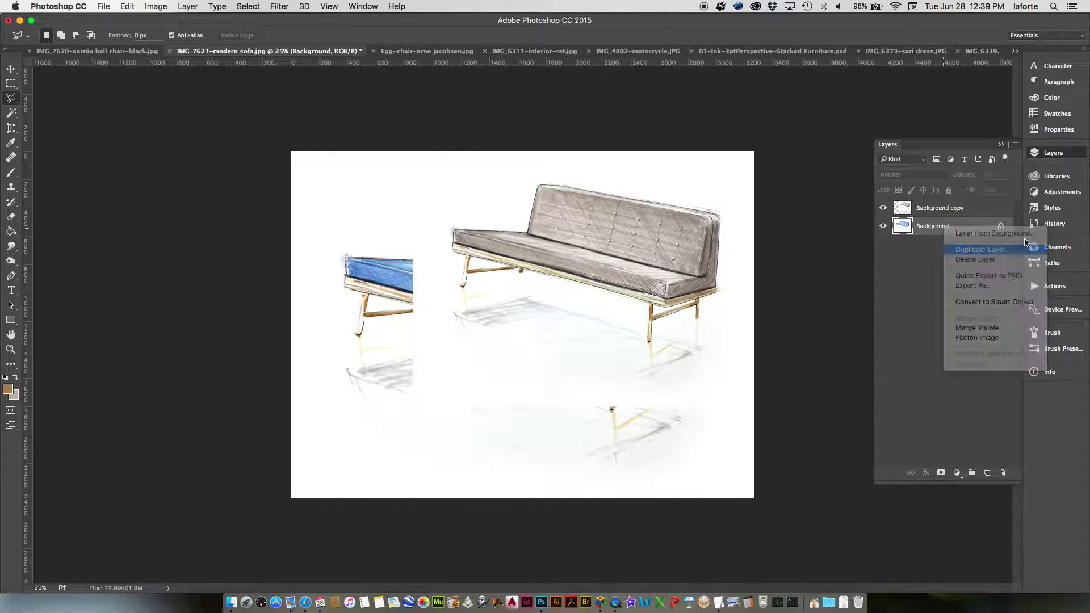
left_click(401, 41)
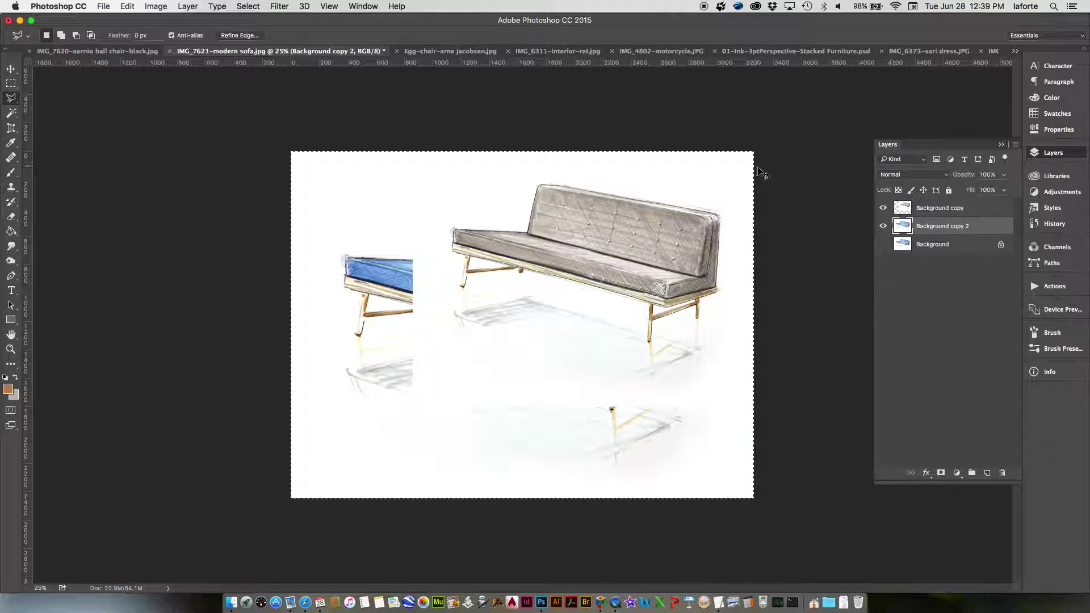
key("super+t")
left_click_drag(753, 152, 573, 287)
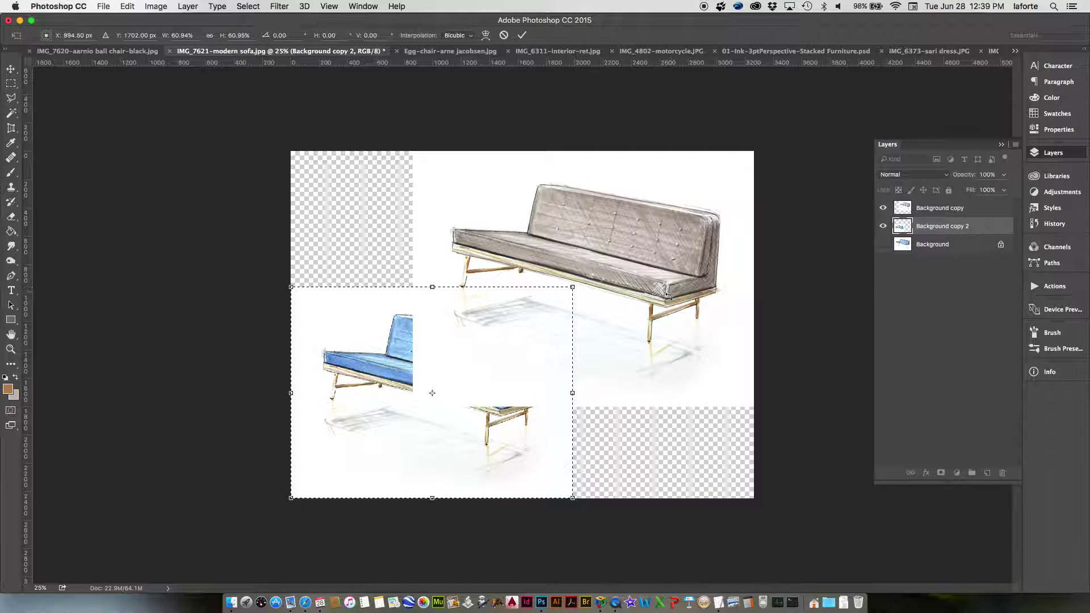
key("Return")
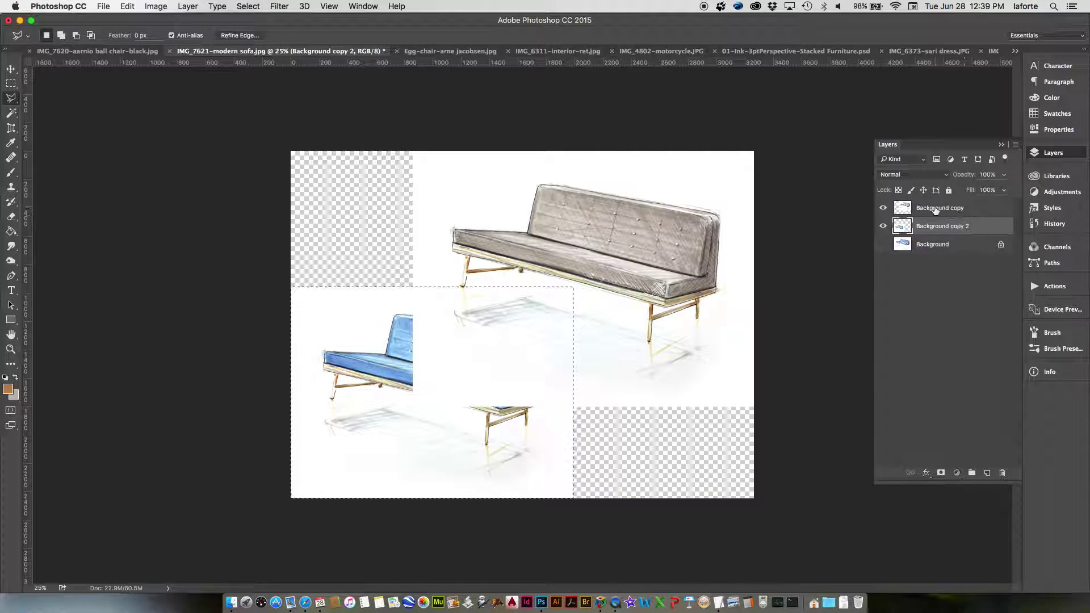
left_click(936, 210)
Set Background copy to Multiply and enlarge the blue sofa copy to about 120%, repositioned lower left.
left_click(911, 175)
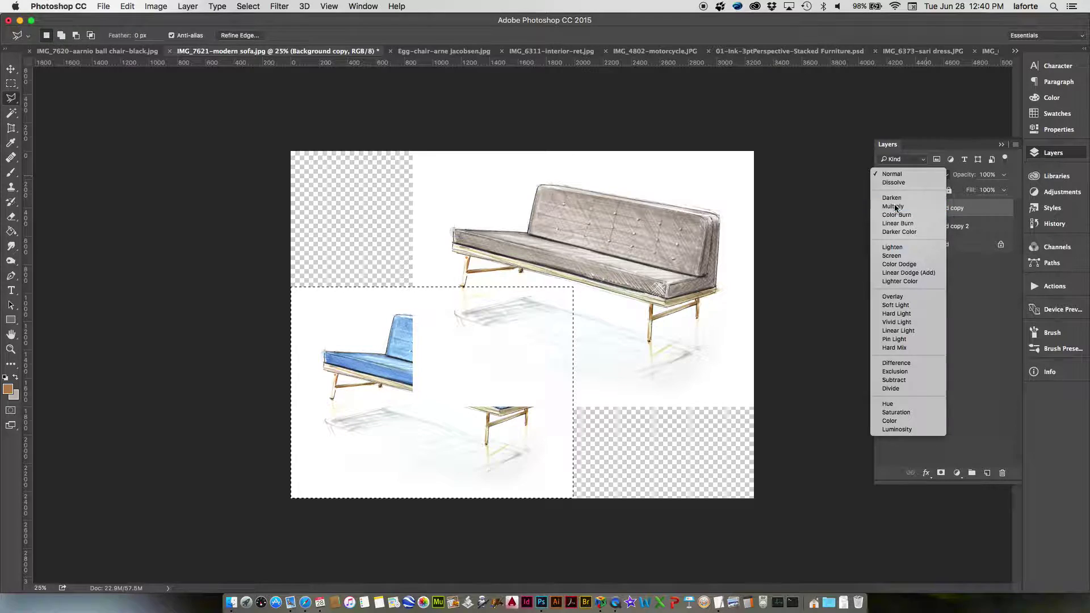
left_click(894, 207)
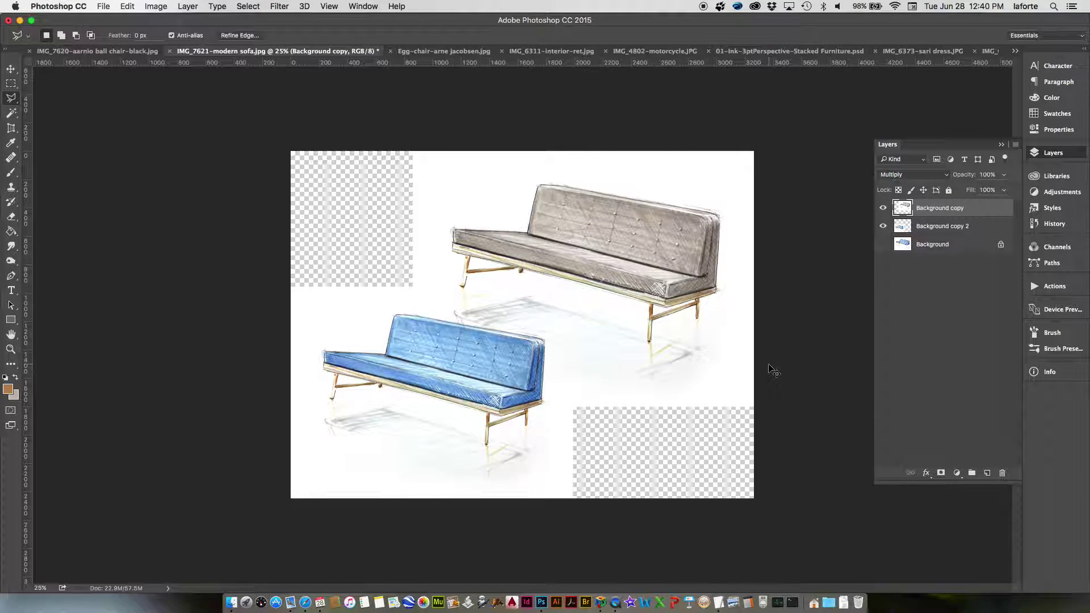
left_click(942, 226)
key("super+t")
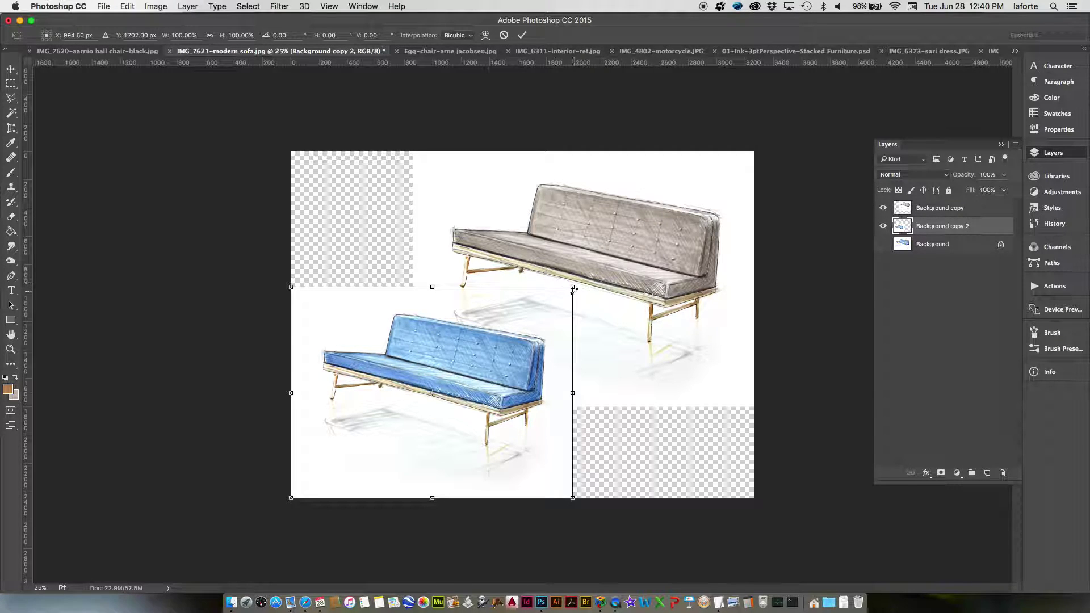
left_click_drag(574, 289, 587, 275)
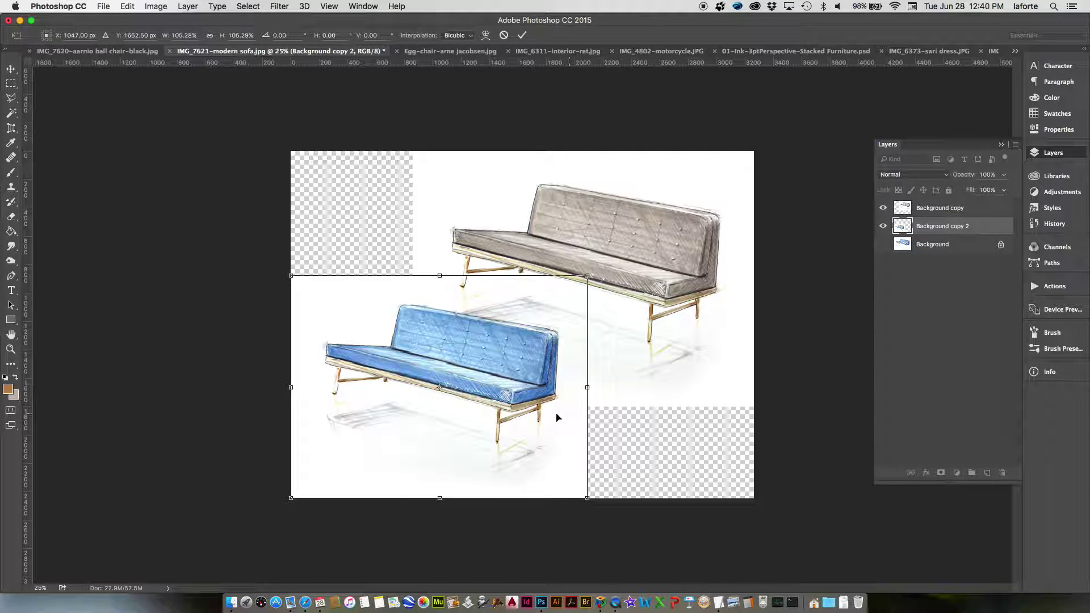
mouse_move(557, 418)
left_mouse_down()
mouse_move(579, 426)
mouse_move(560, 424)
left_mouse_up()
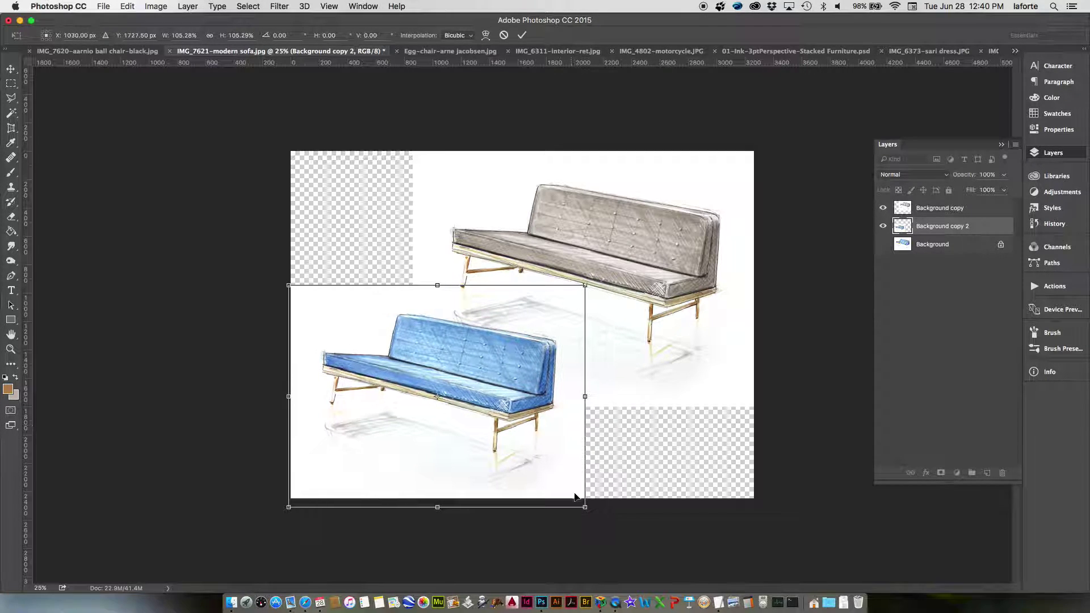
left_click_drag(586, 508, 607, 525)
left_click_drag(574, 472, 579, 463)
key("Return")
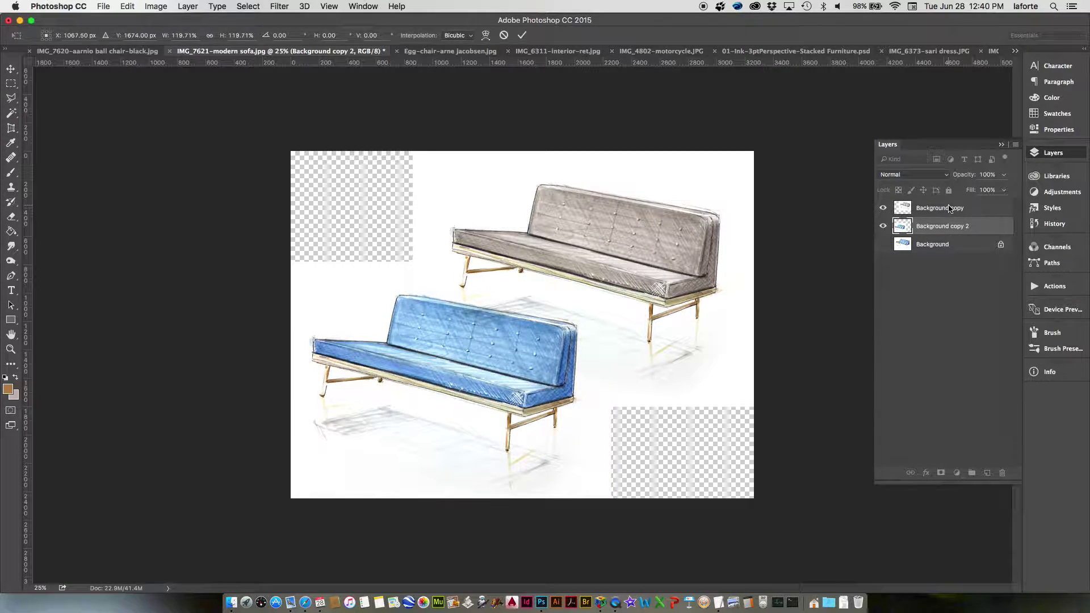
Lasso the grey sofa on Background copy and move it up and to the right.
key("l")
left_click(950, 209)
mouse_move(708, 292)
left_mouse_down()
mouse_move(783, 233)
mouse_move(693, 272)
mouse_move(701, 277)
mouse_move(686, 297)
mouse_move(702, 280)
left_mouse_up()
key("v")
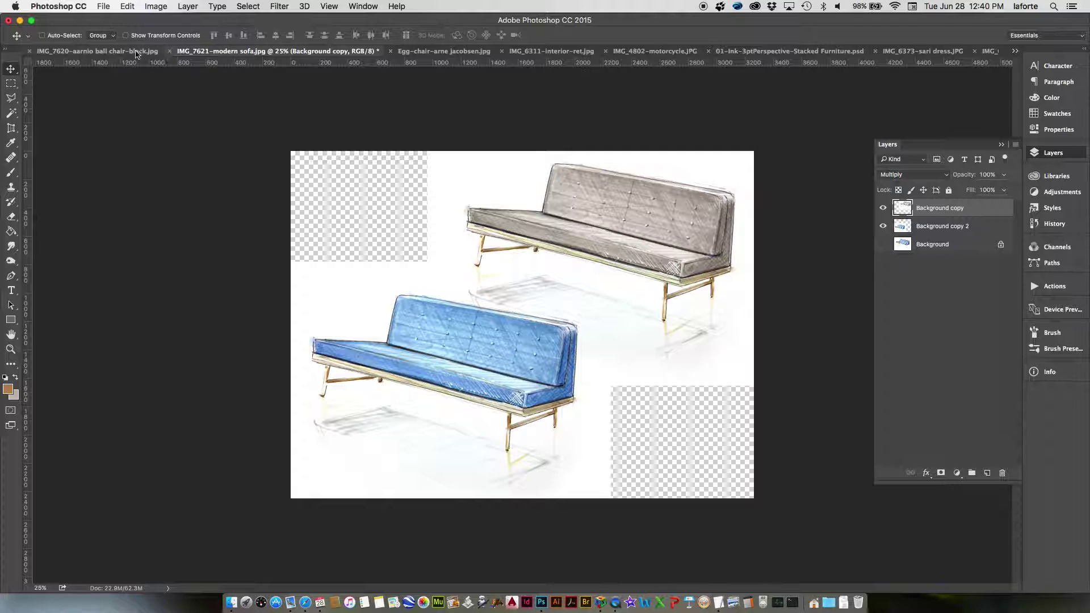
Switch to the IMG_7620 ball chair sketch and duplicate its Background layer.
left_click(136, 51)
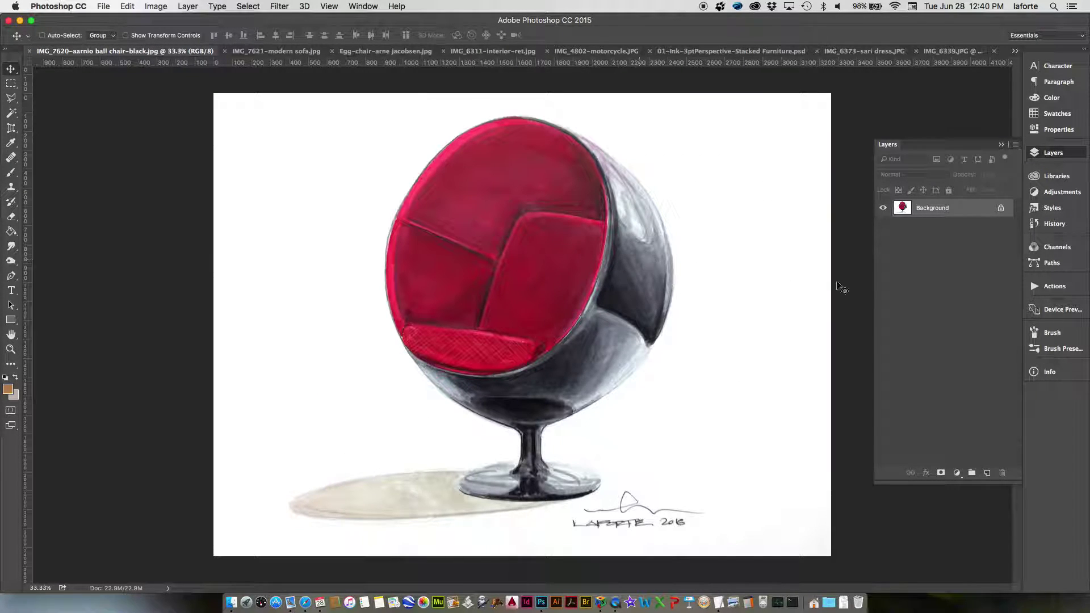
right_click(944, 207)
left_click(964, 230)
key("Return")
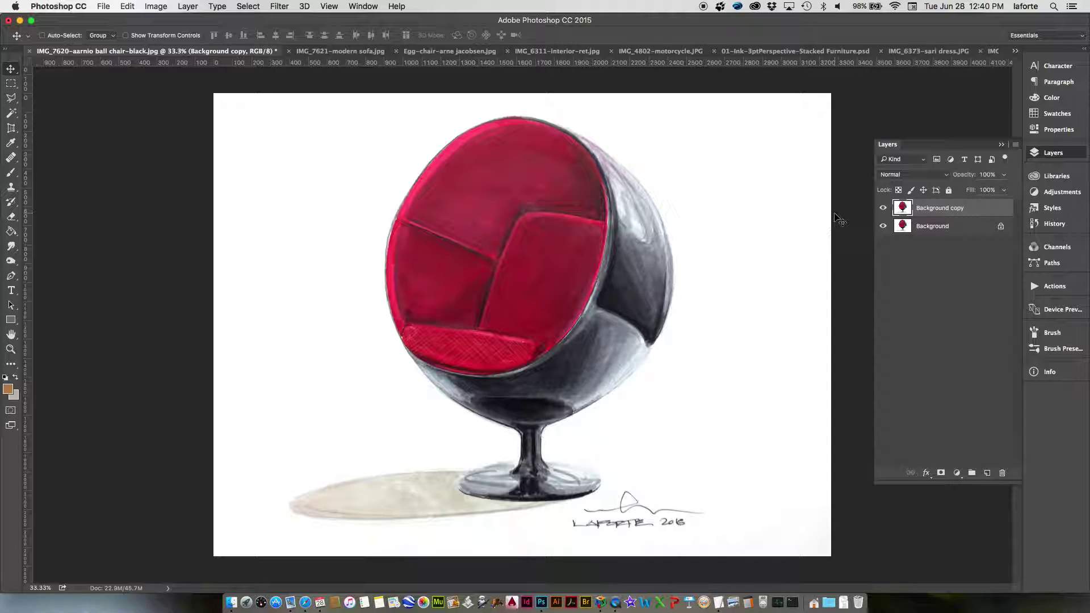
Try a -124 blue Hue shift on the chair, then cancel it to keep red.
key("super+u")
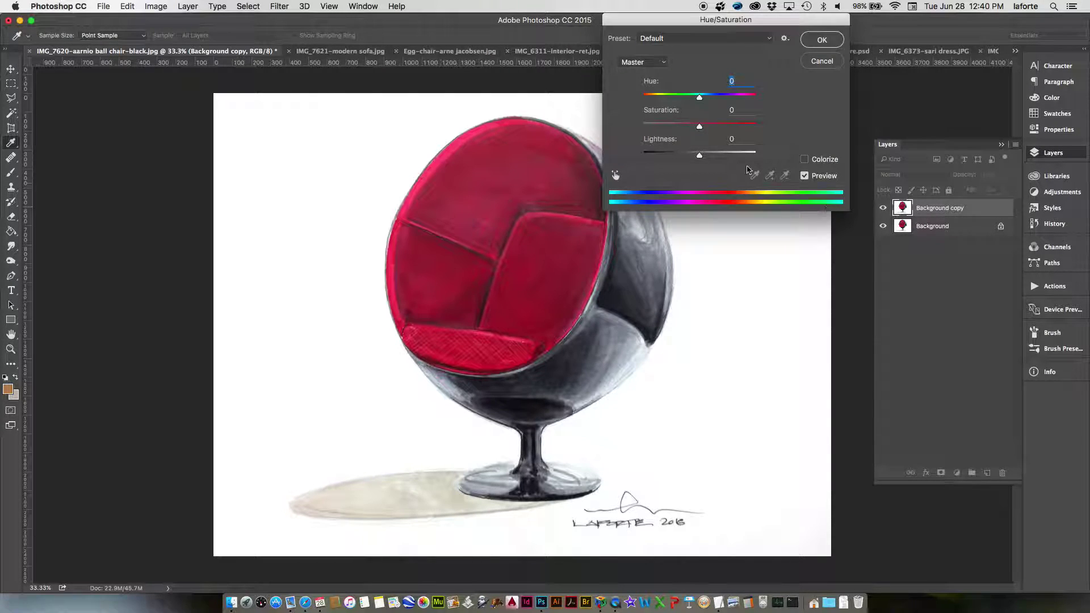
left_click_drag(699, 98, 656, 102)
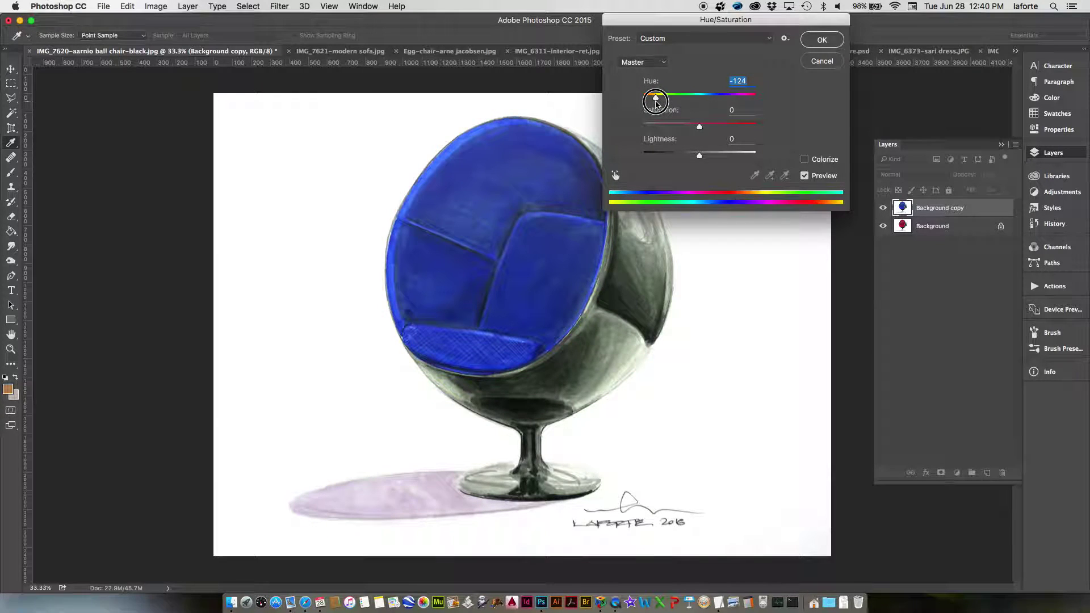
left_click_drag(669, 23, 727, 23)
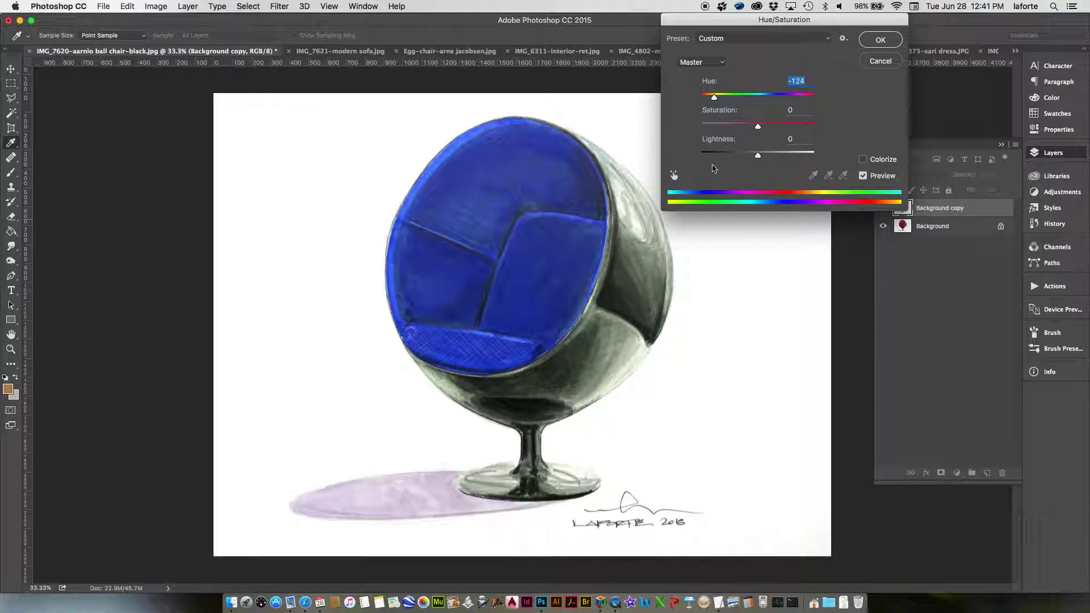
left_click(876, 60)
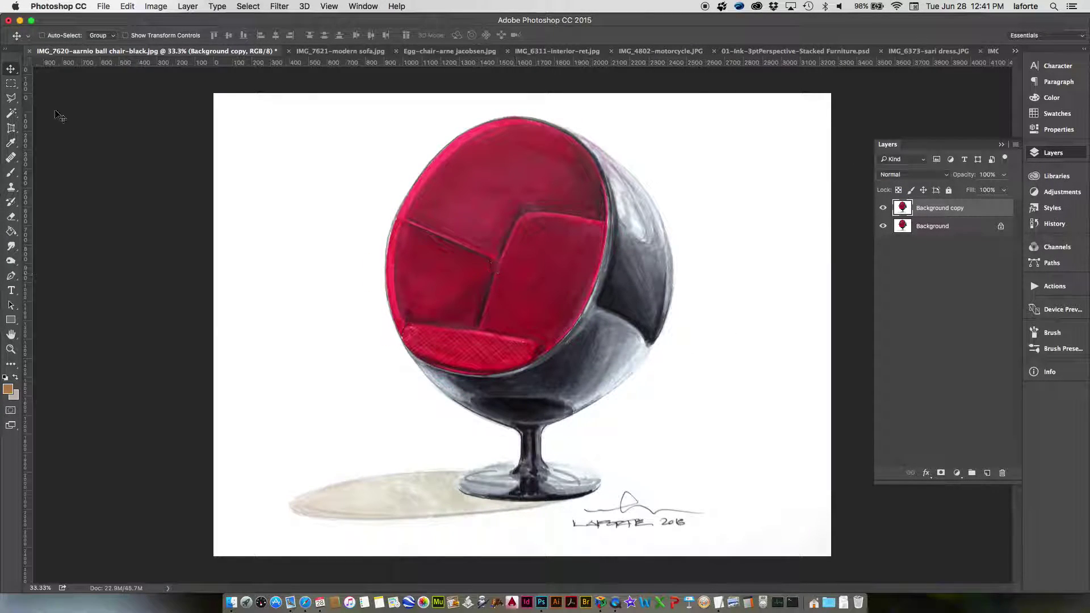
Draw an elliptical marquee selection over the ball chair's red interior.
left_click(12, 88)
left_click(63, 95)
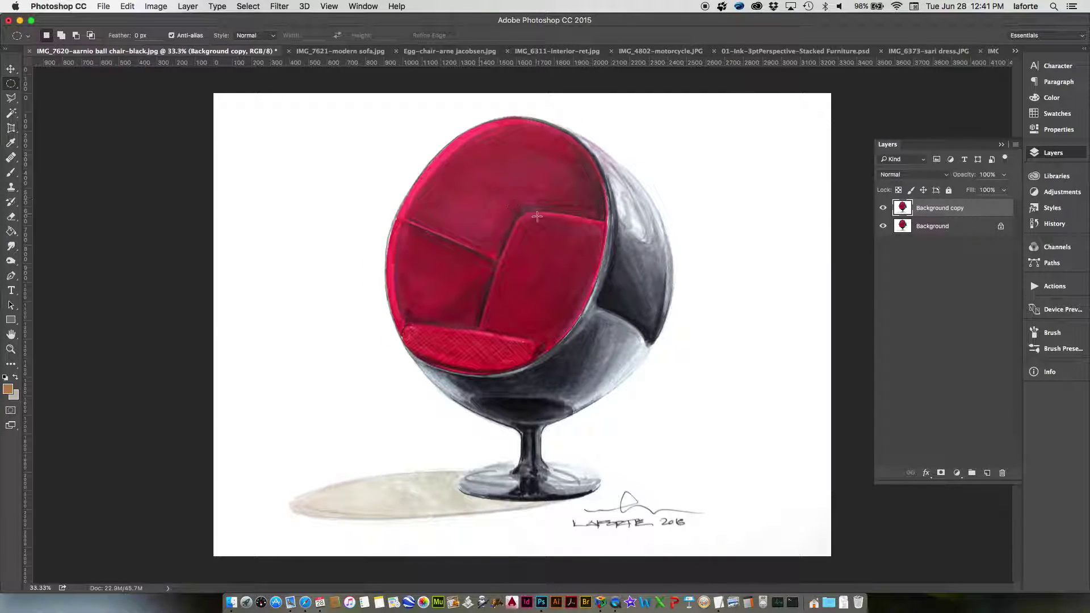
left_click_drag(504, 249, 655, 358)
Rotate and resize the ellipse with Transform Selection to fit the chair's tilted rim.
left_click(280, 7)
mouse_move(242, 8)
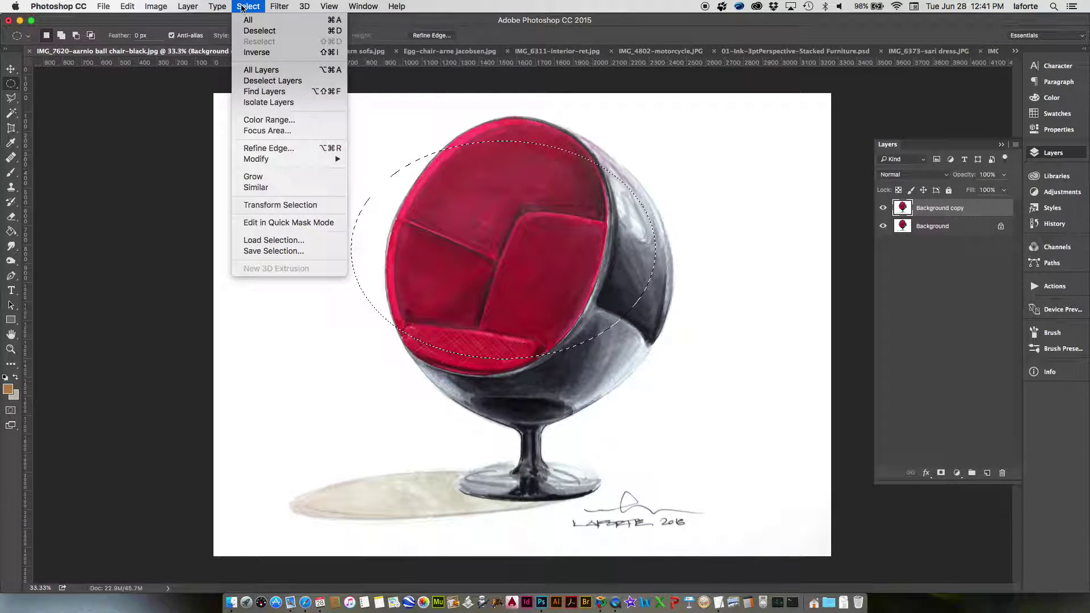
left_click(261, 205)
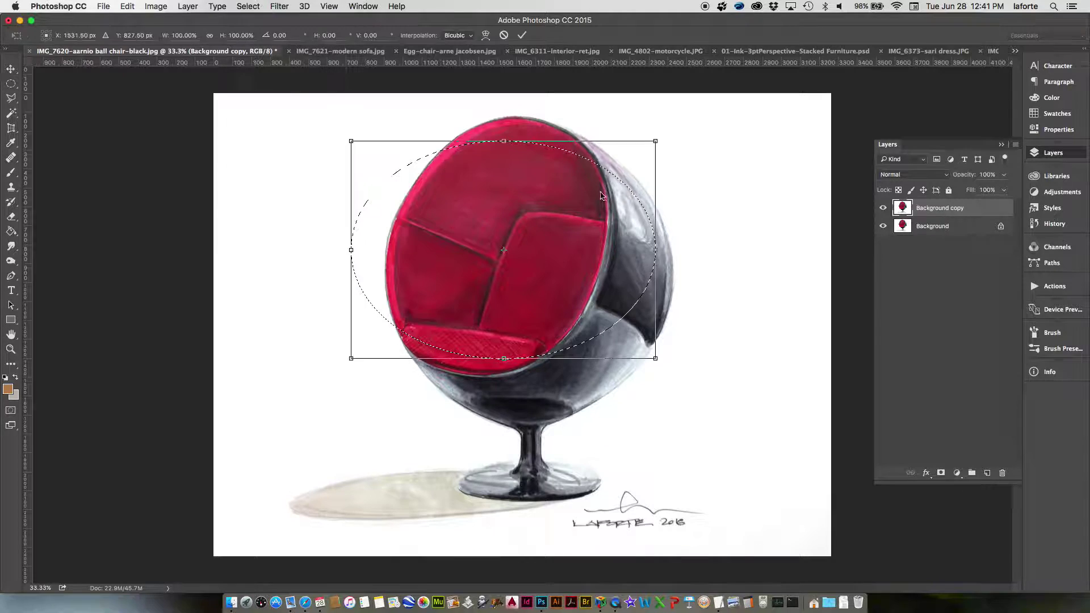
left_click_drag(660, 134, 494, 77)
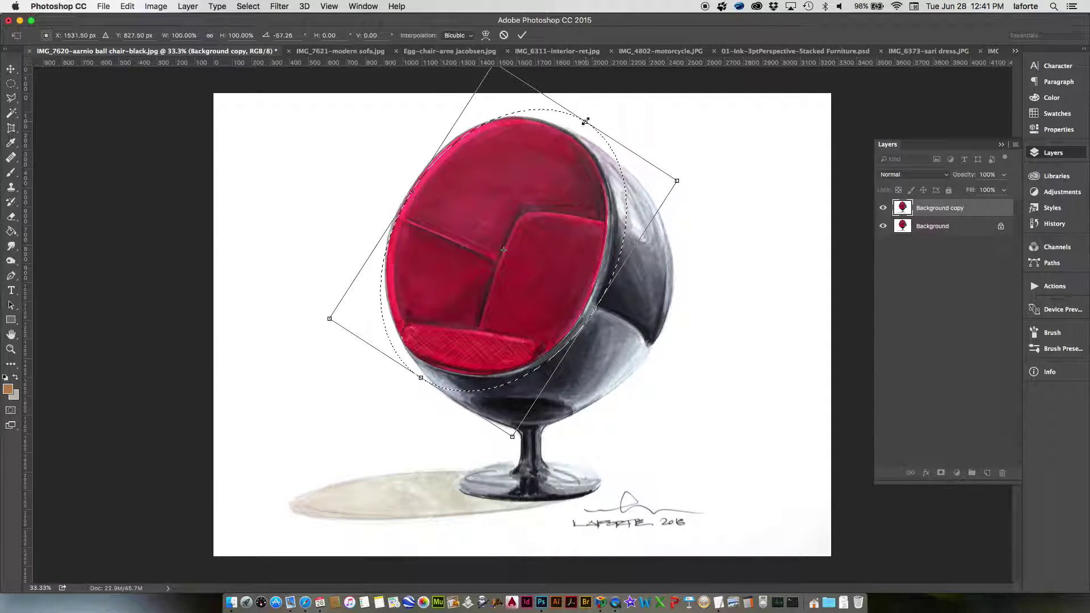
left_click_drag(585, 121, 574, 131)
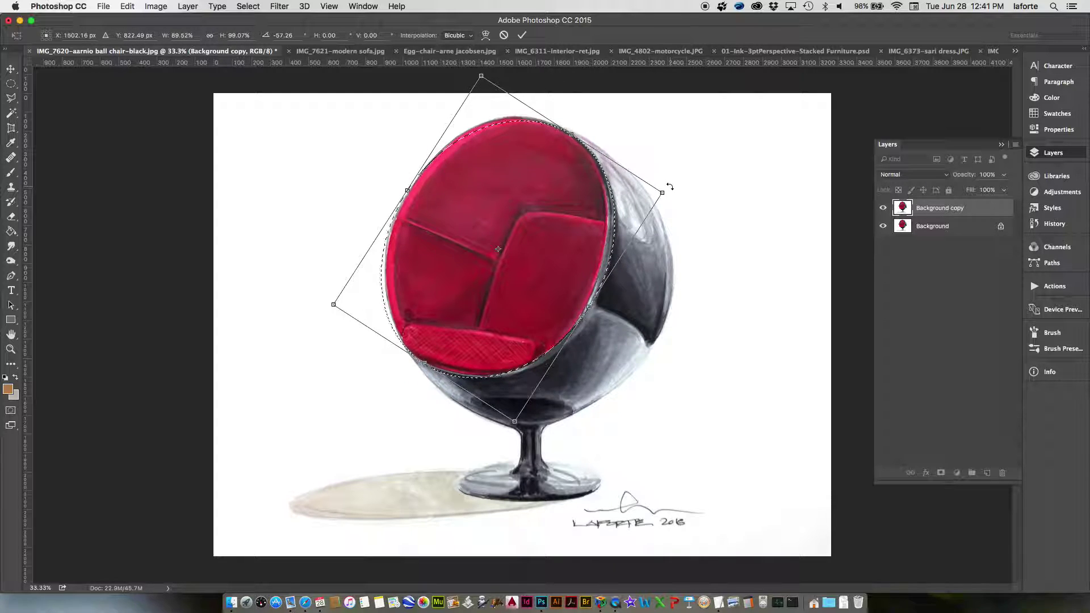
left_click_drag(671, 186, 662, 171)
left_click_drag(559, 126, 560, 121)
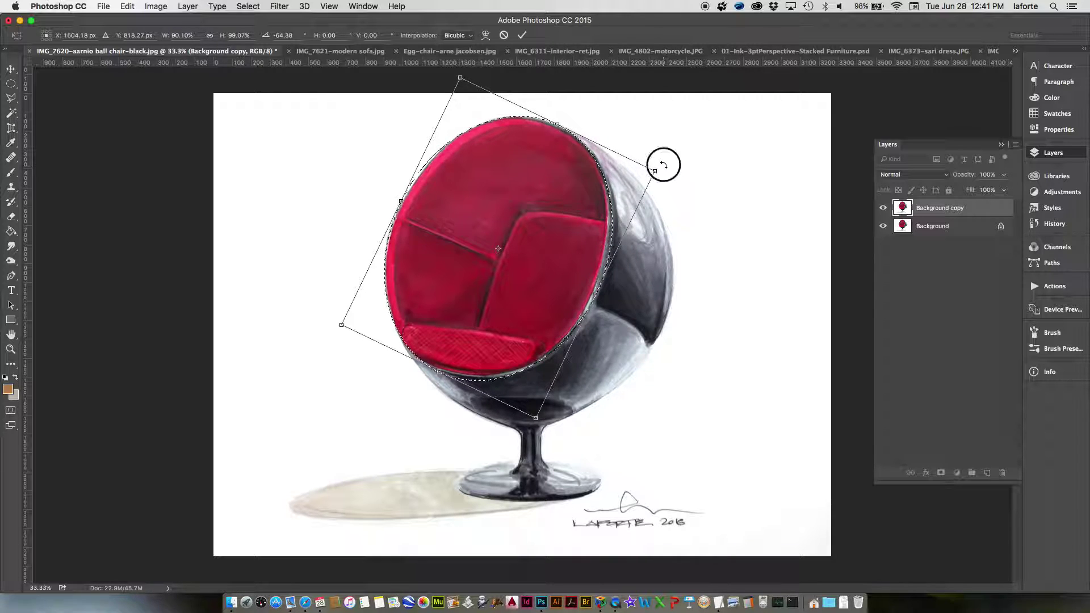
left_click_drag(664, 163, 662, 167)
left_click_drag(599, 294, 594, 287)
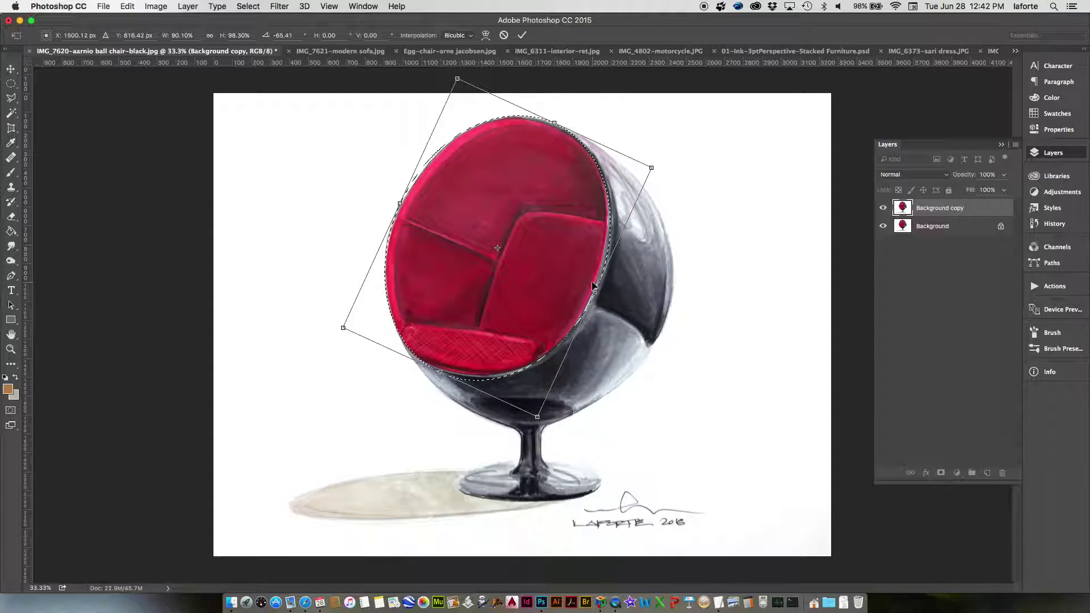
key("Return")
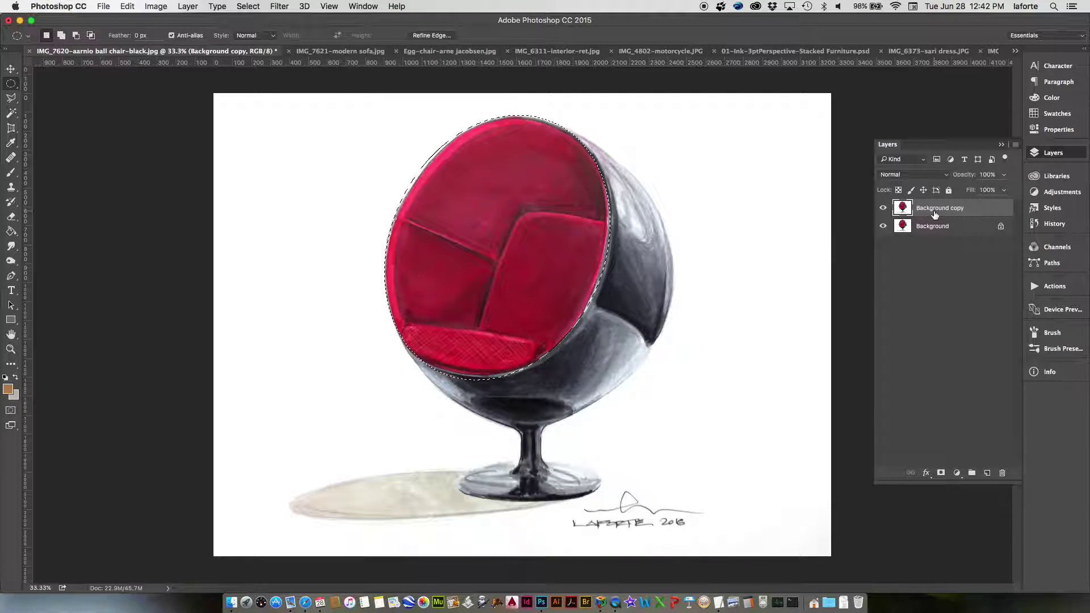
right_click(937, 211)
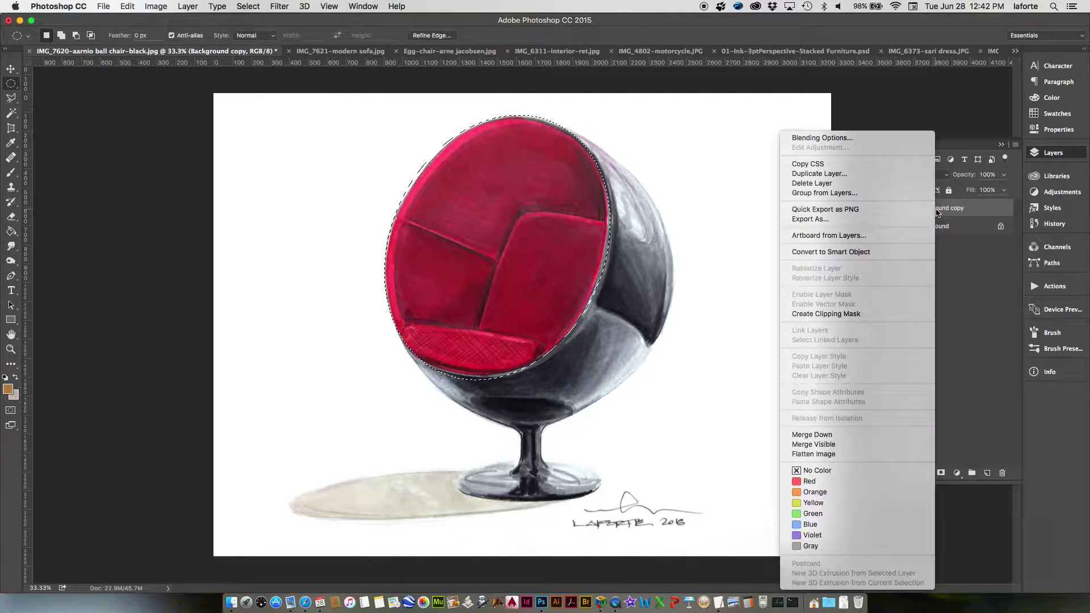
Duplicate Background copy, shift its interior Hue to -44 magenta, then hide that copy.
left_click(811, 174)
key("Return")
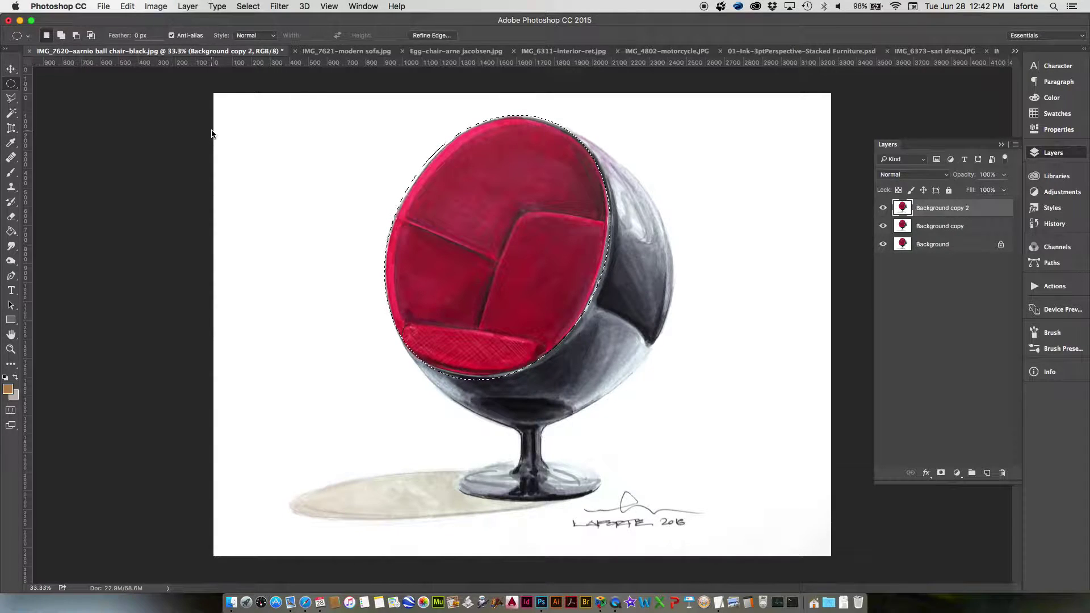
key("super+u")
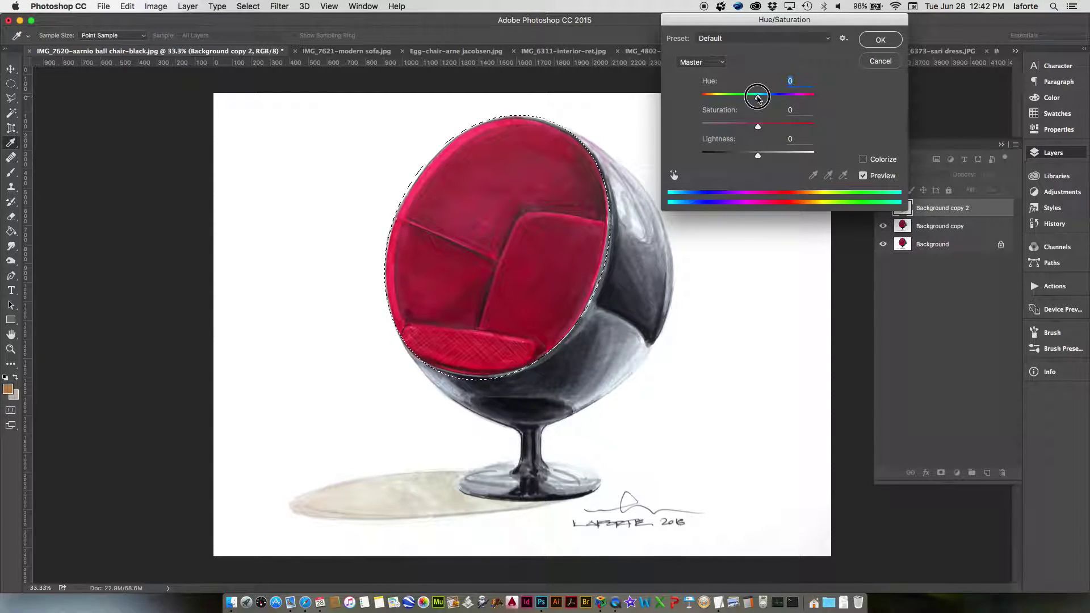
left_click_drag(758, 98, 734, 105)
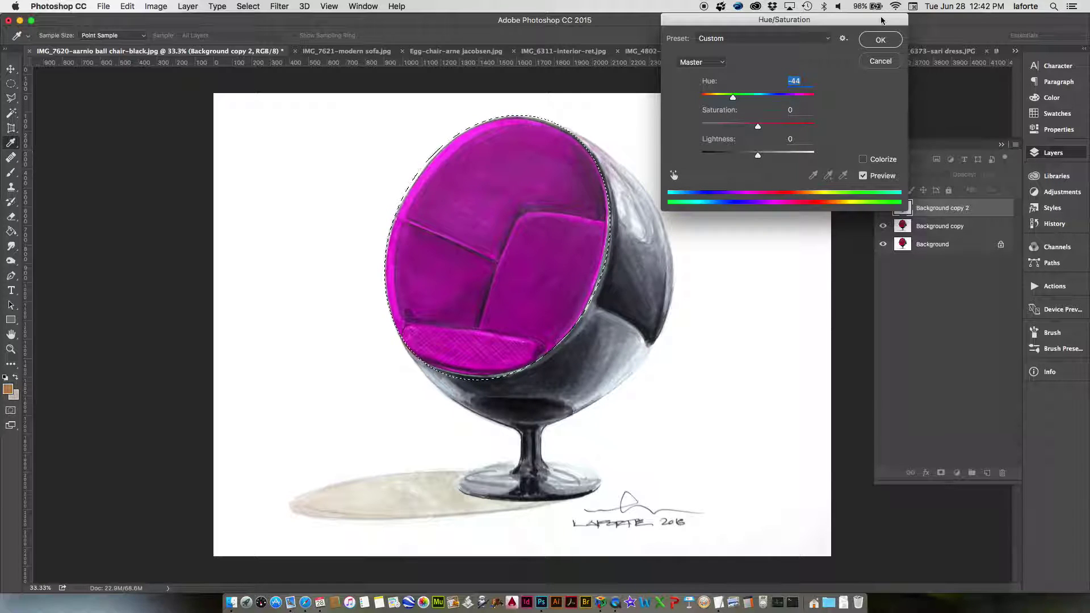
left_click(881, 40)
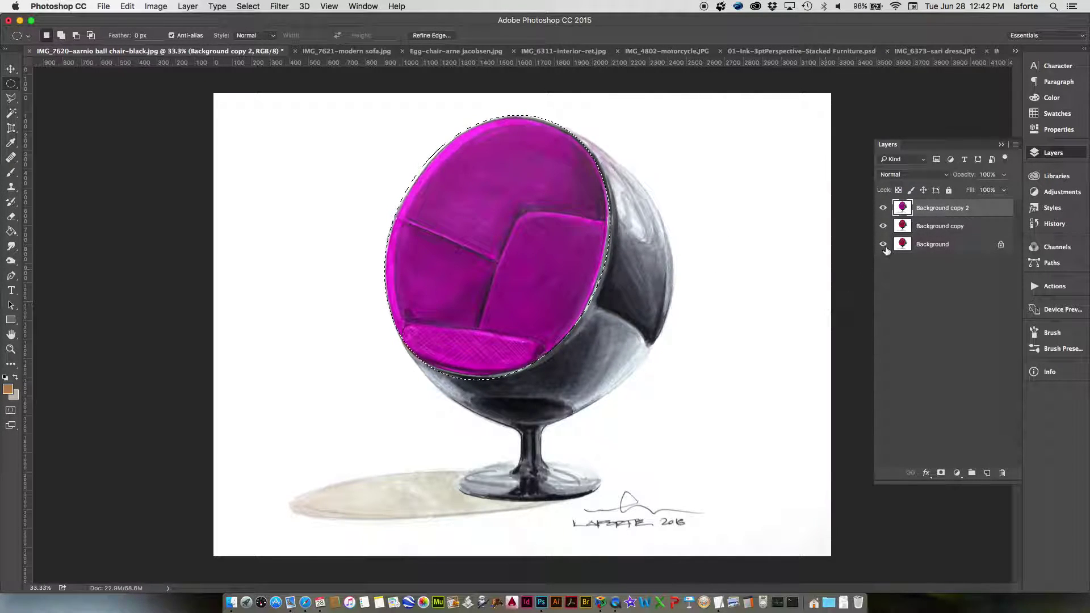
left_click(883, 207)
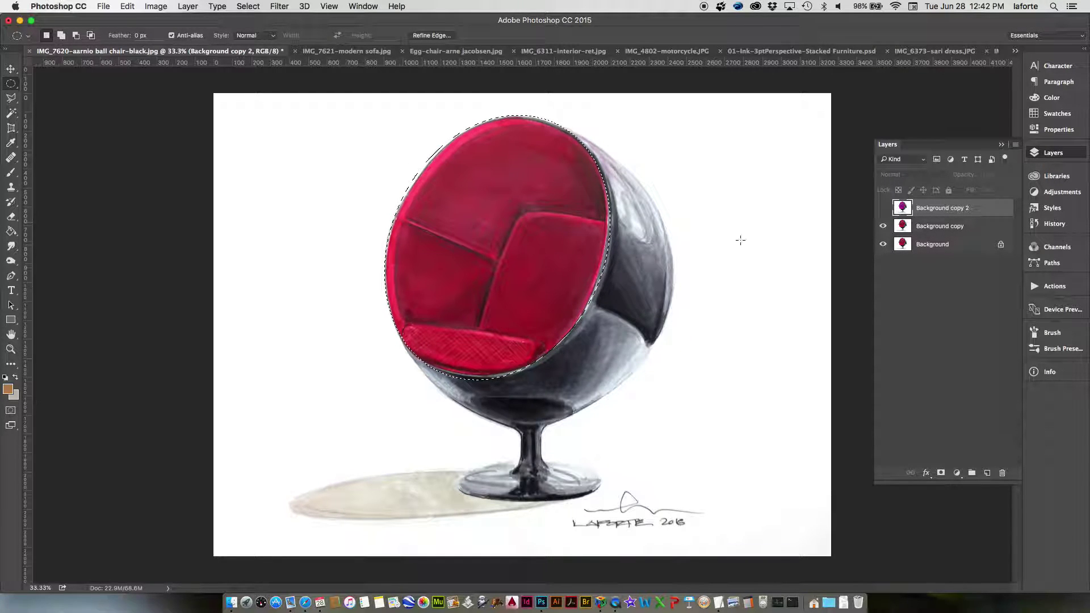
Recolour the Background copy interior ochre with Hue +50 and Saturation +15, then deselect.
left_click(935, 227)
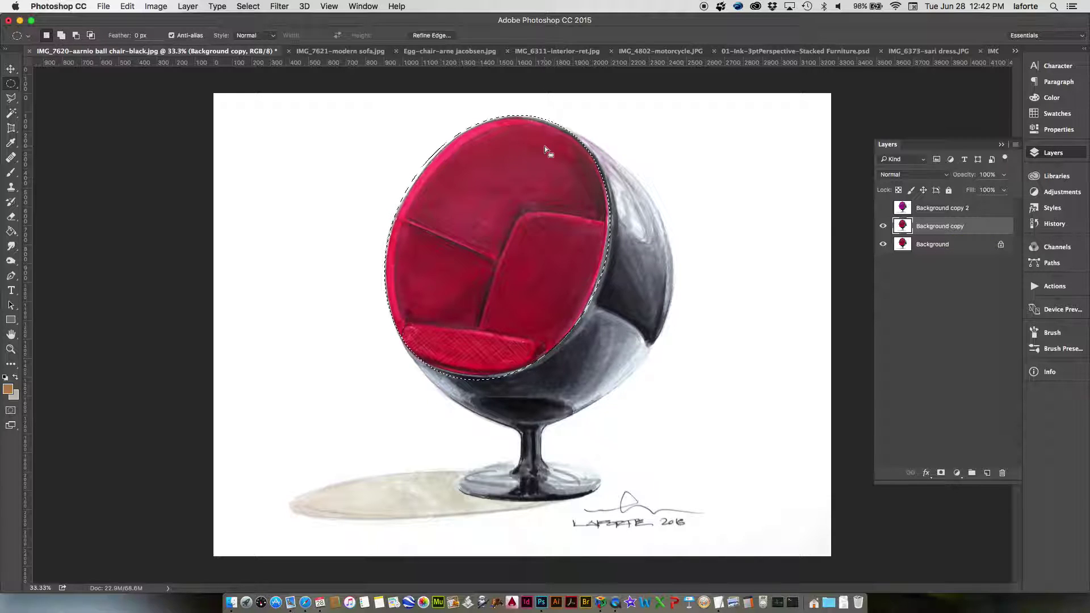
key("super+u")
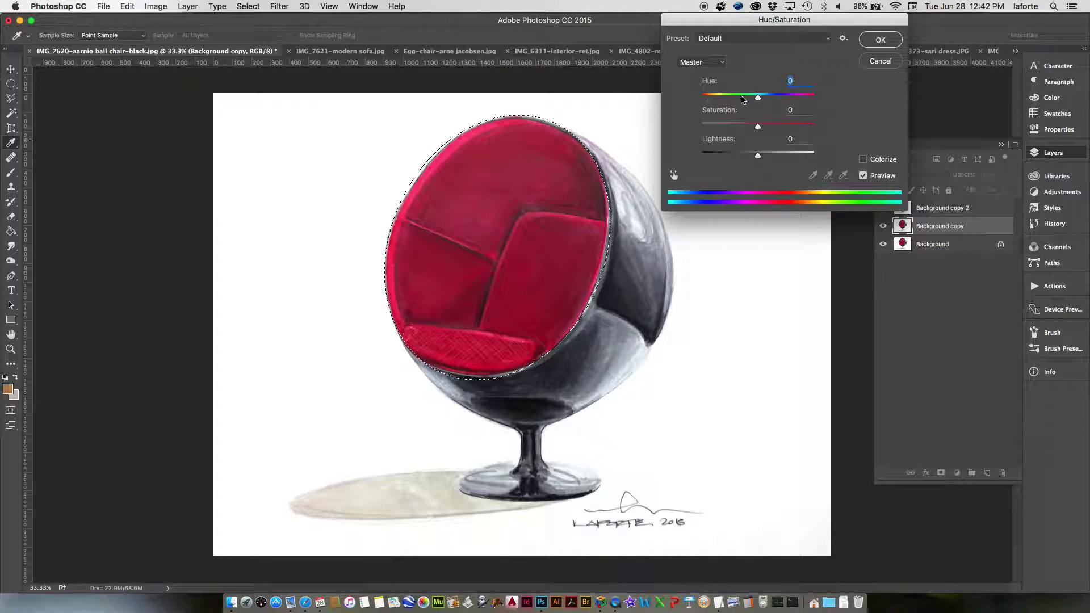
left_click_drag(758, 94, 782, 102)
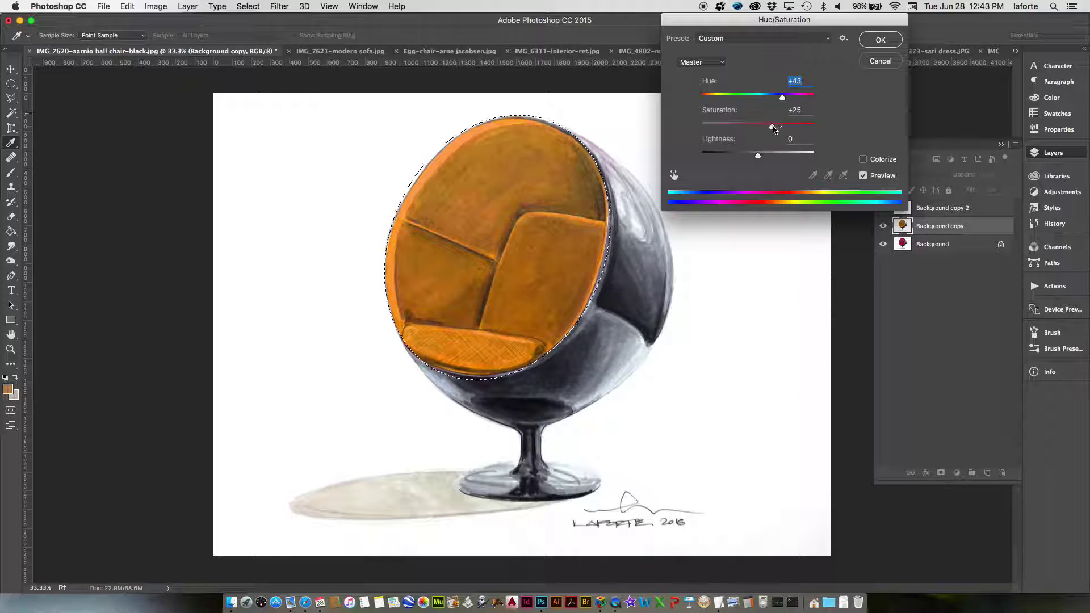
left_click_drag(774, 129, 767, 127)
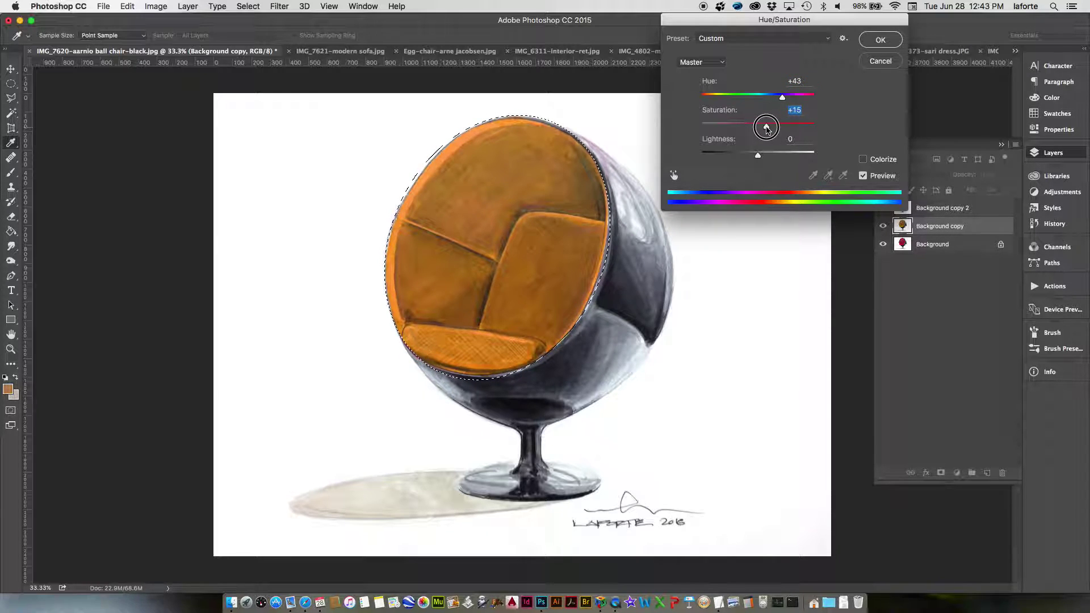
left_click(782, 99)
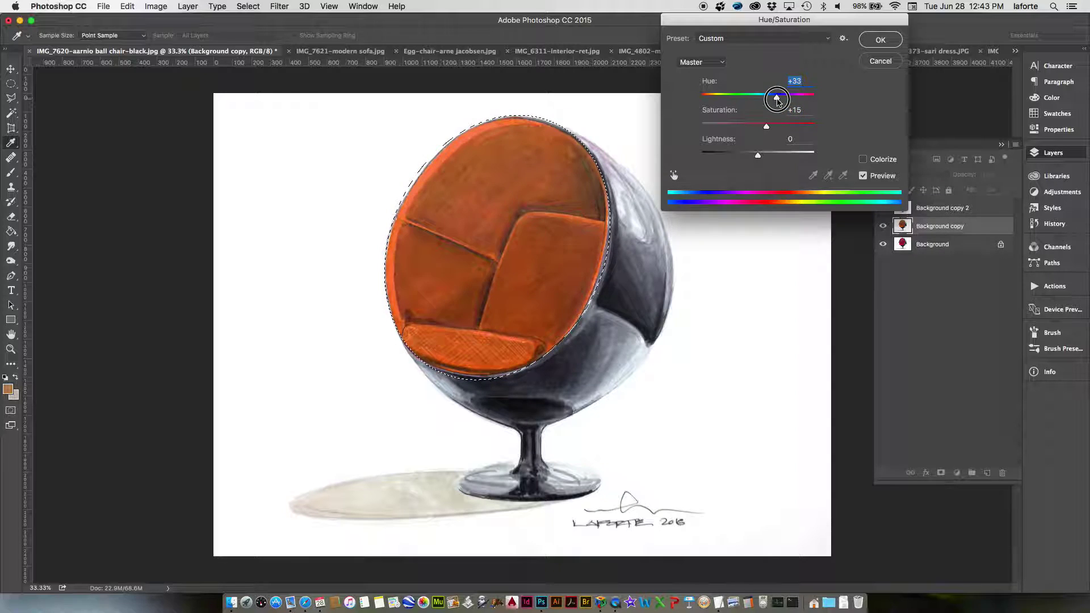
left_click_drag(777, 100, 786, 99)
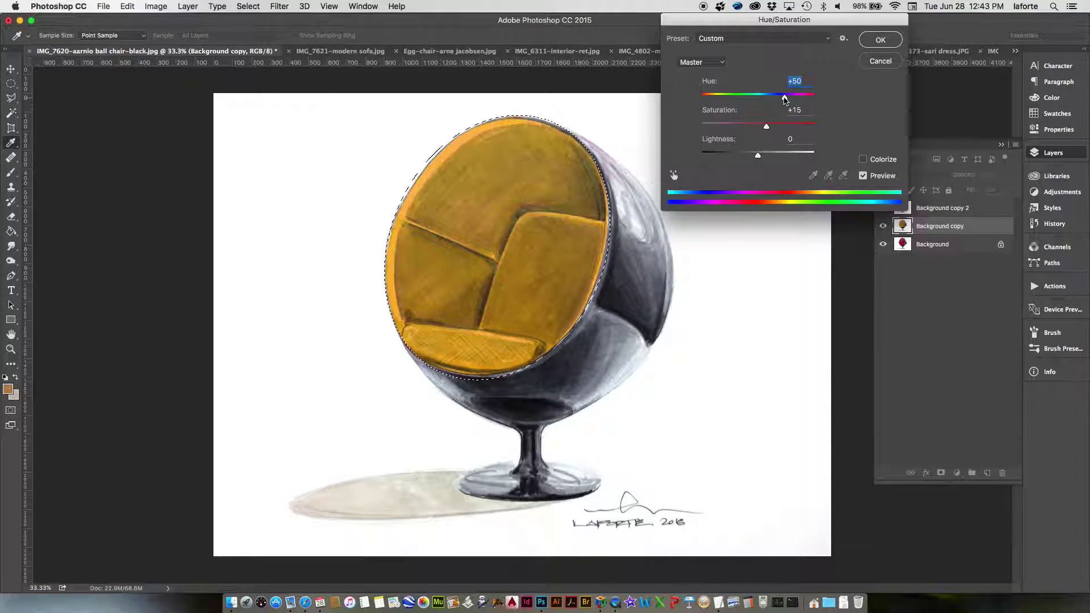
left_click(880, 40)
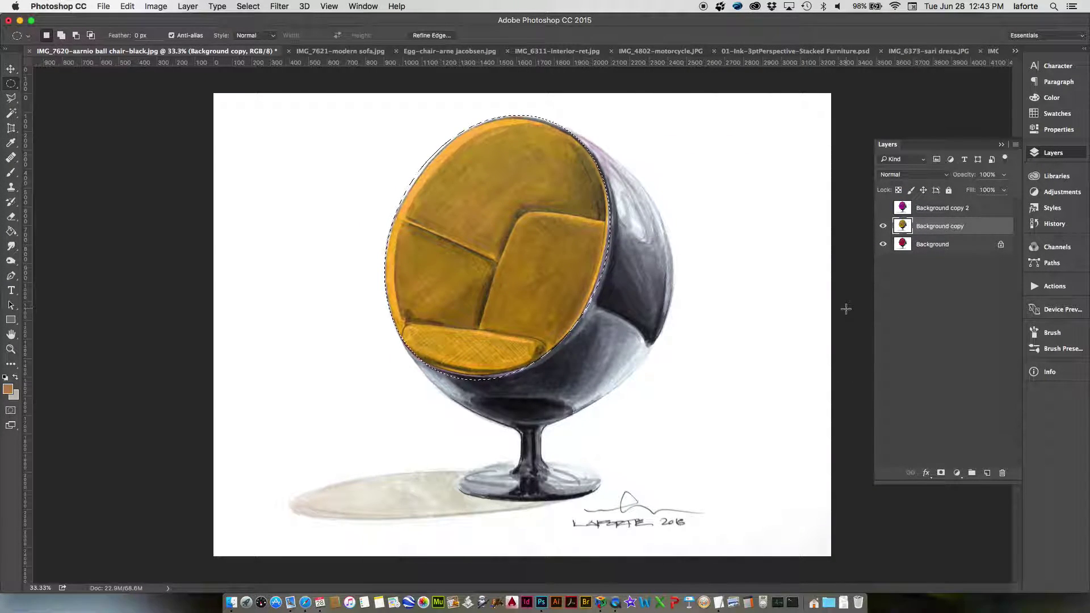
key("super+minus")
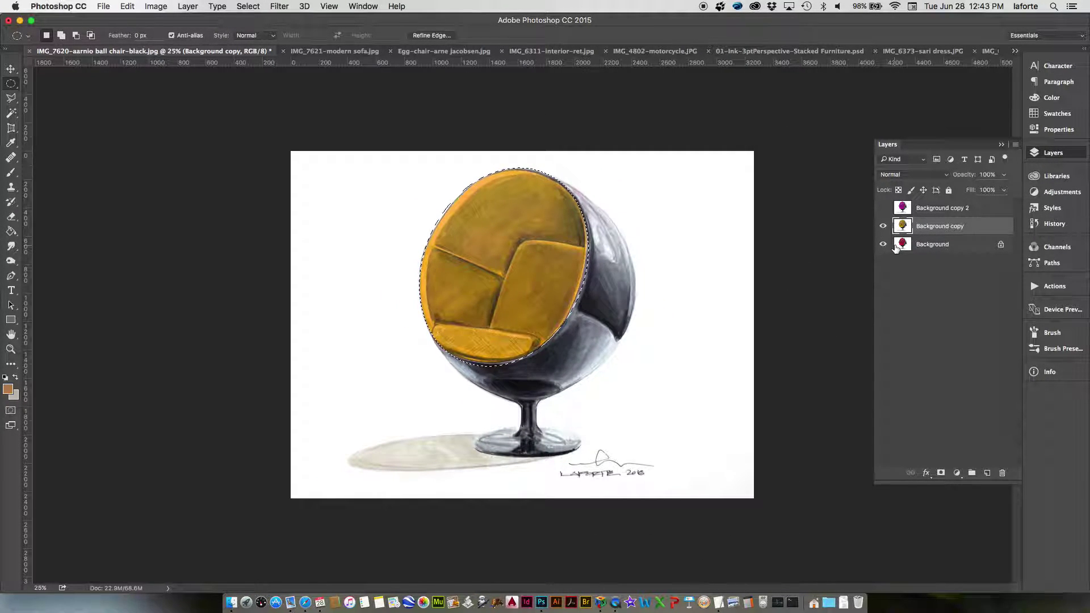
key("super+d")
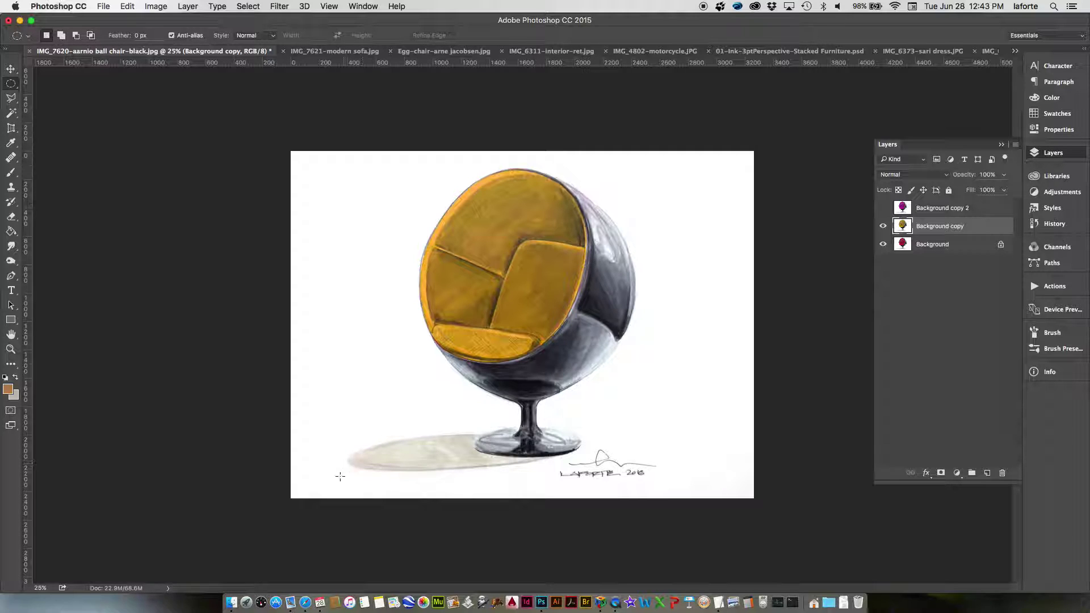
Toggle the layer visibility to compare, leaving all layers visible with magenta on top.
left_click(883, 208)
left_click(883, 227)
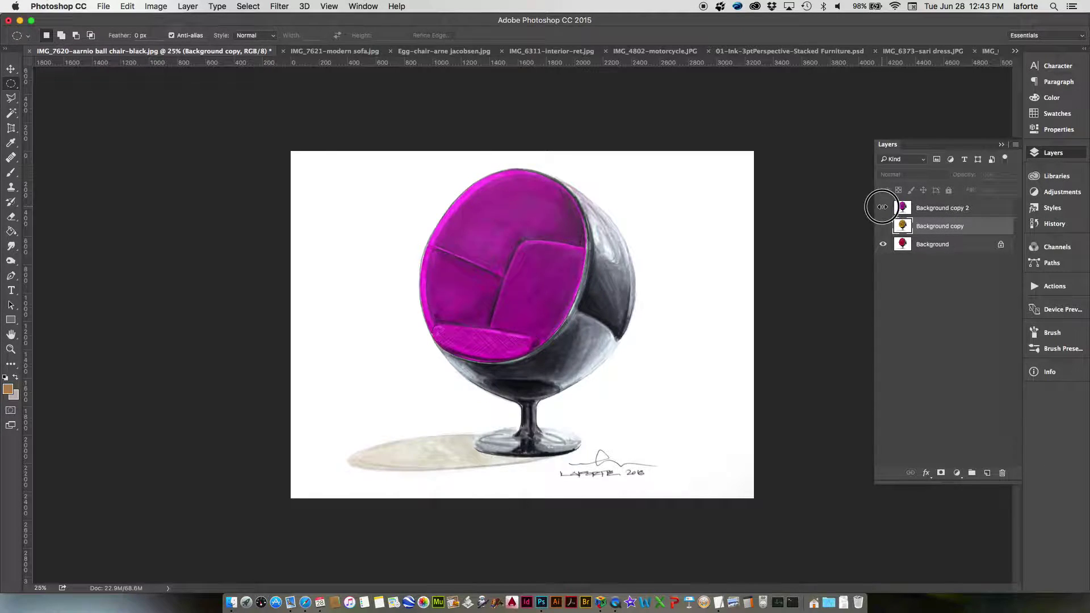
left_click(883, 208)
left_click(886, 244)
left_click(883, 226)
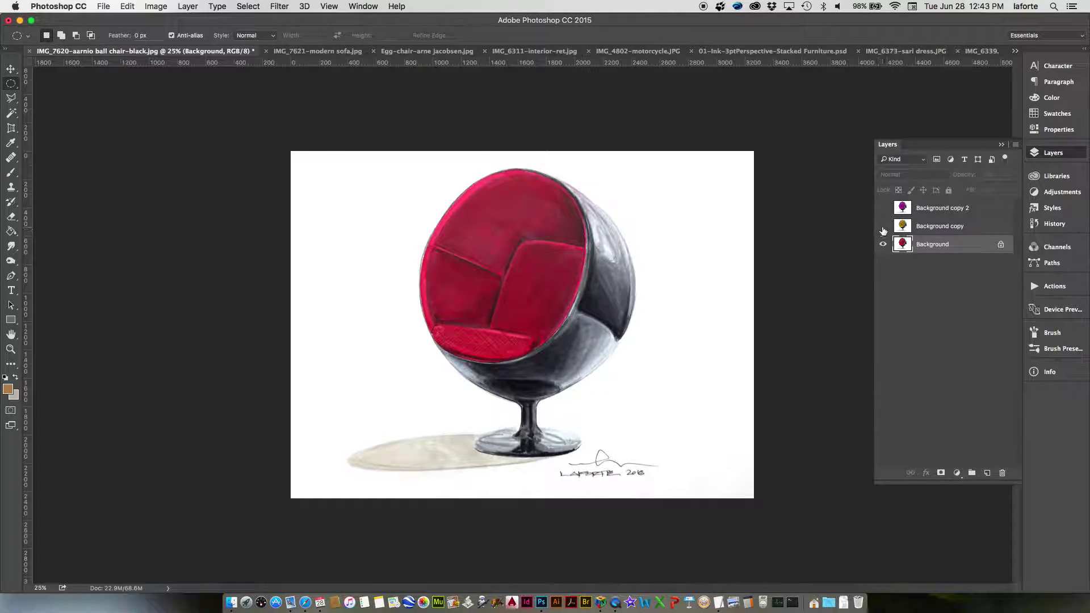
left_click(883, 208)
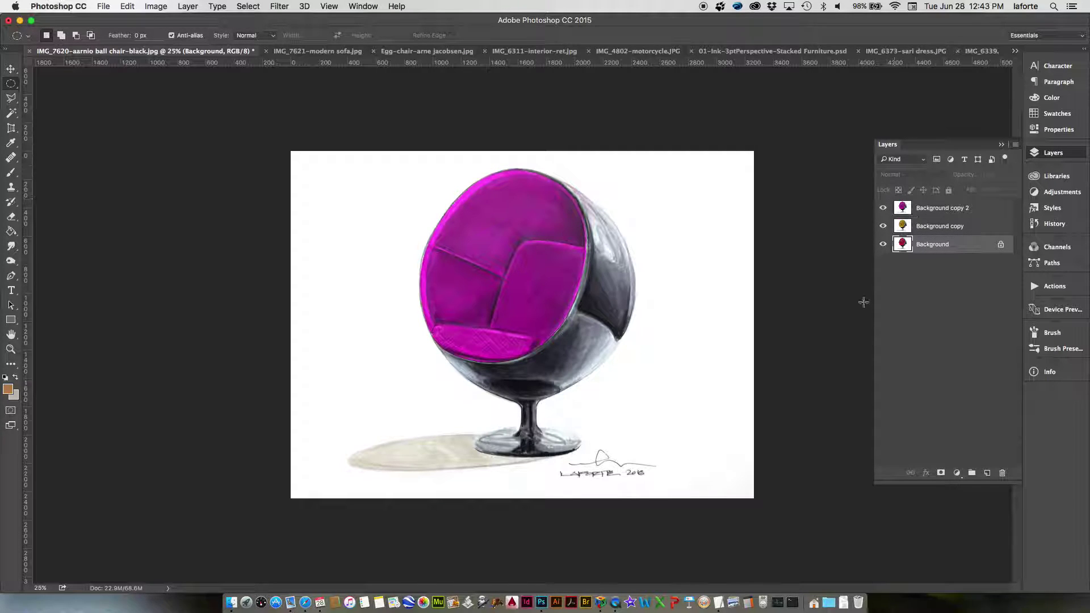
Go to the stacked furniture perspective document and locate the egg chair on Layer 38.
left_click(407, 53)
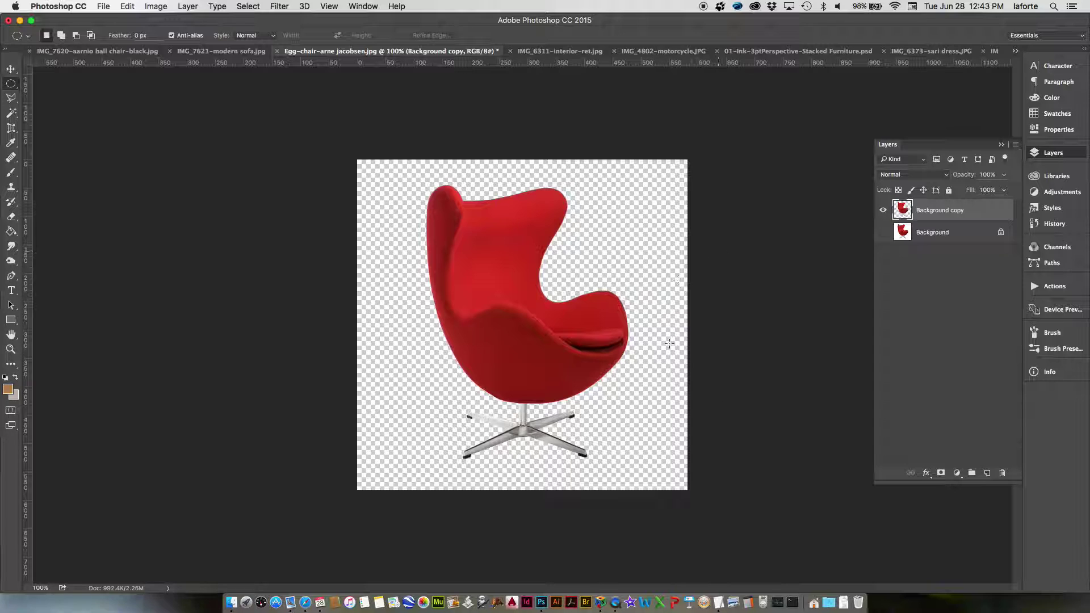
left_click(561, 51)
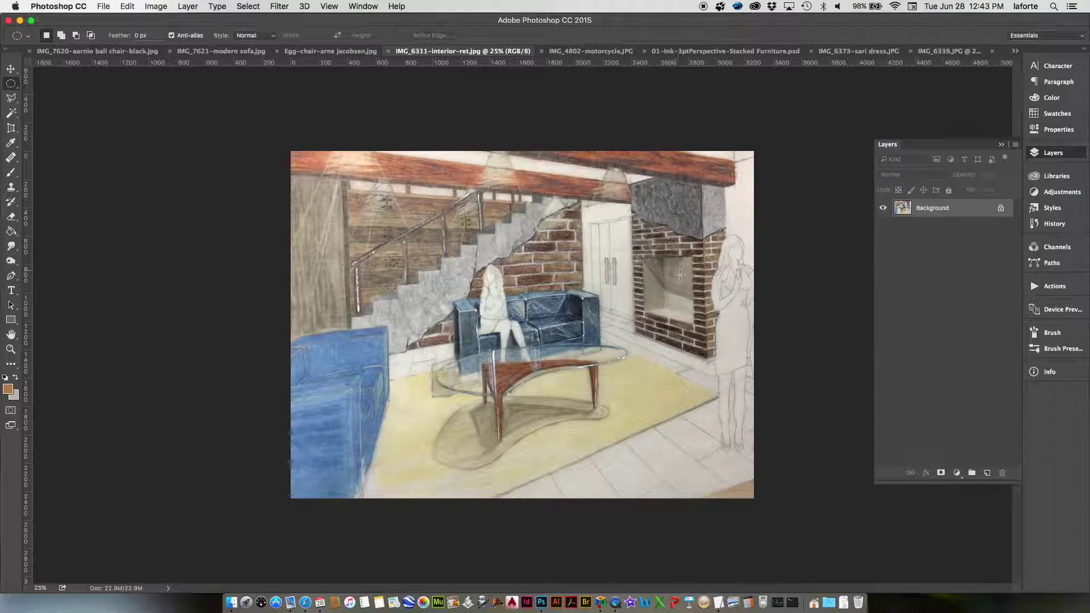
left_click(701, 52)
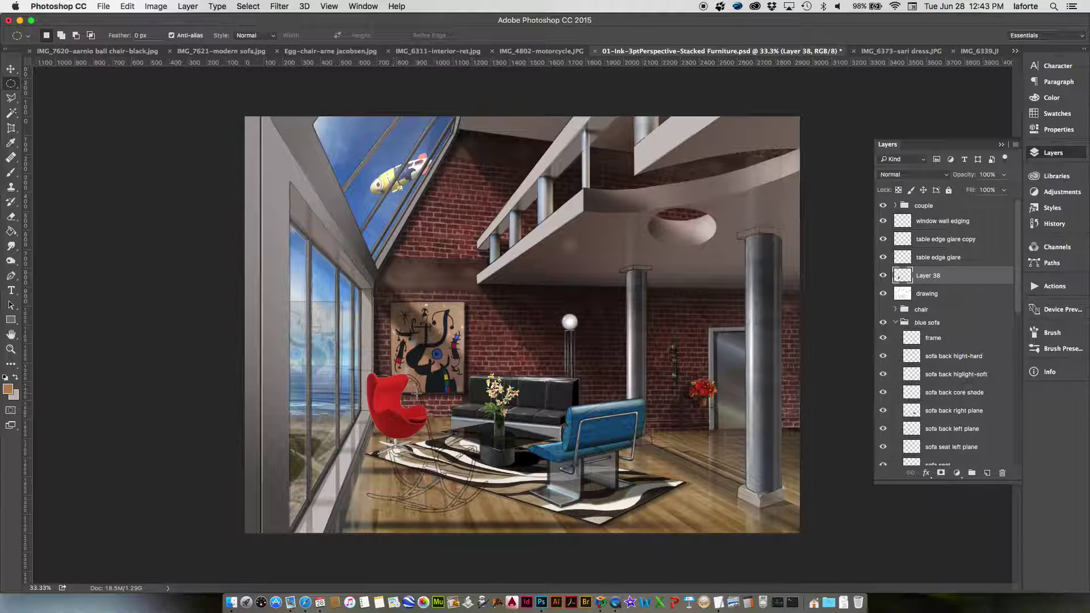
left_click(12, 70)
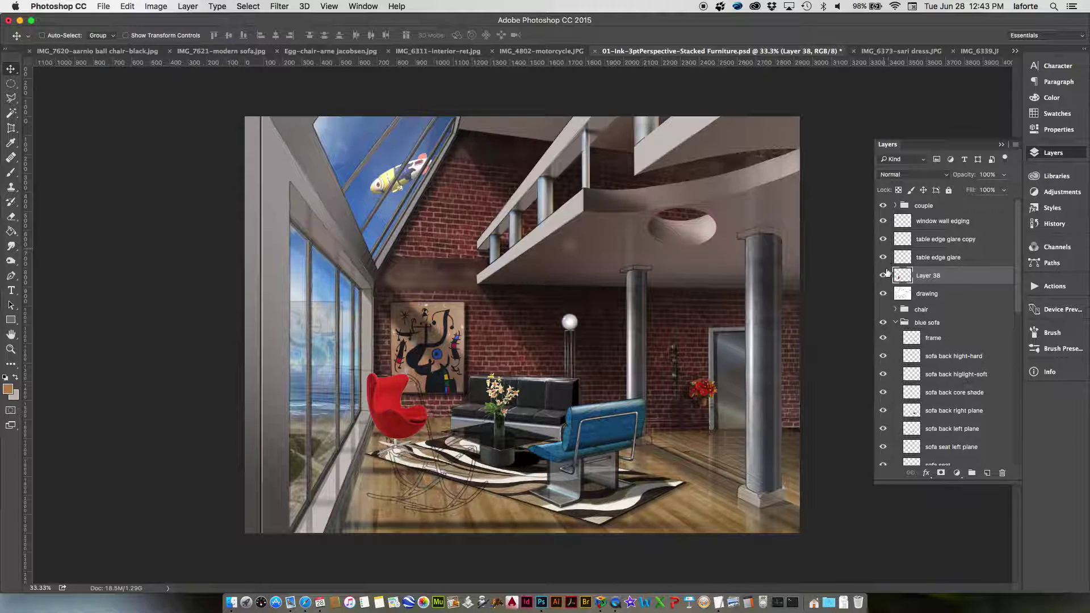
left_click(883, 276)
left_click(883, 275)
Turn the Layer 38 egg chair yellow with a Hue of +37.
key("ctrl+u")
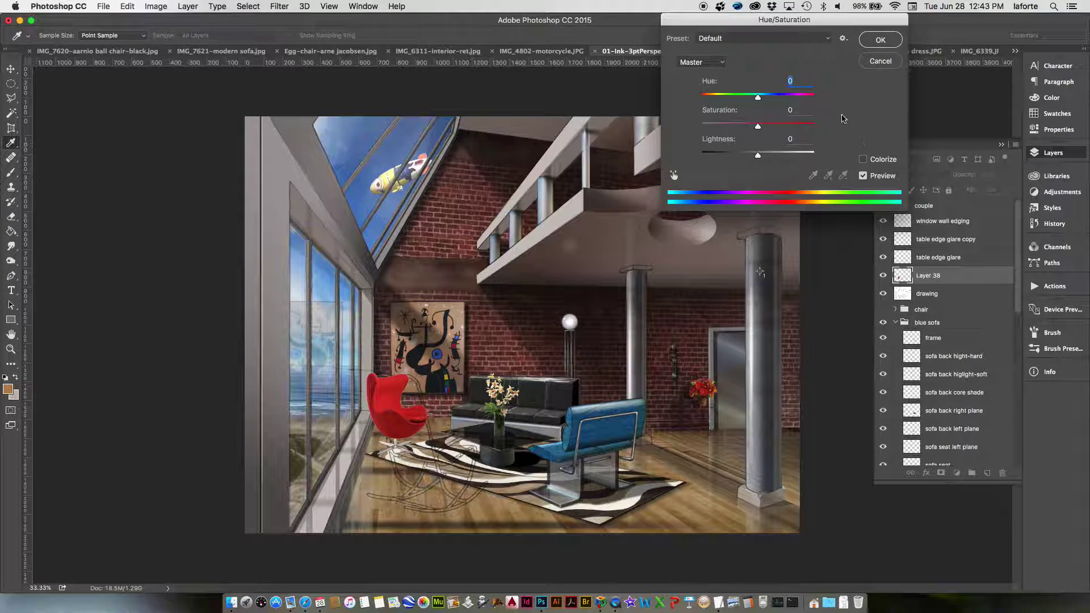
left_click(757, 98)
left_click_drag(757, 99, 781, 104)
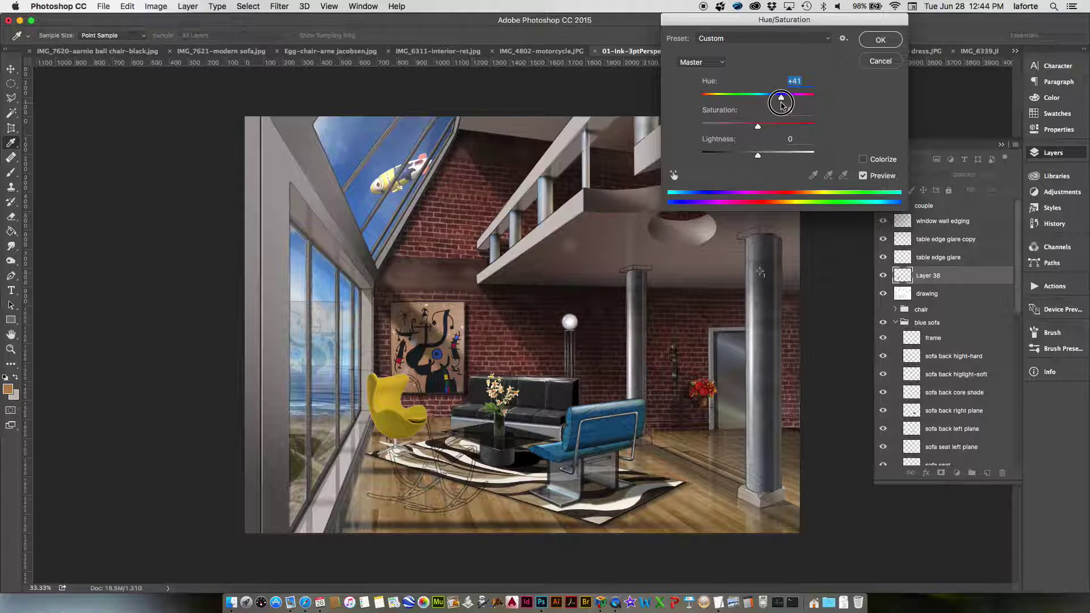
left_click_drag(782, 106, 782, 106)
left_click_drag(782, 98, 779, 99)
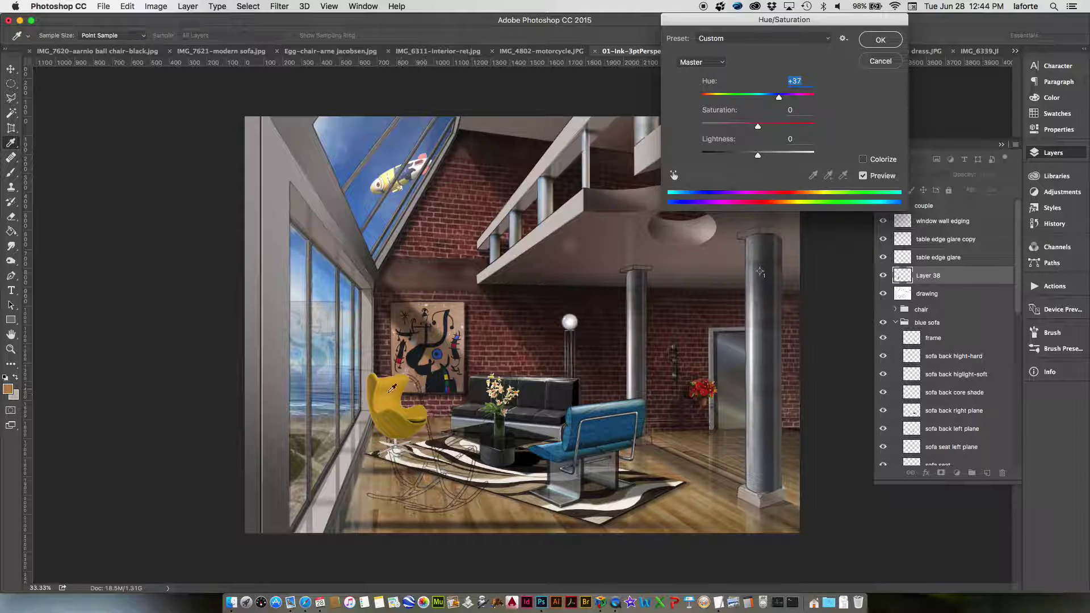
left_click(878, 41)
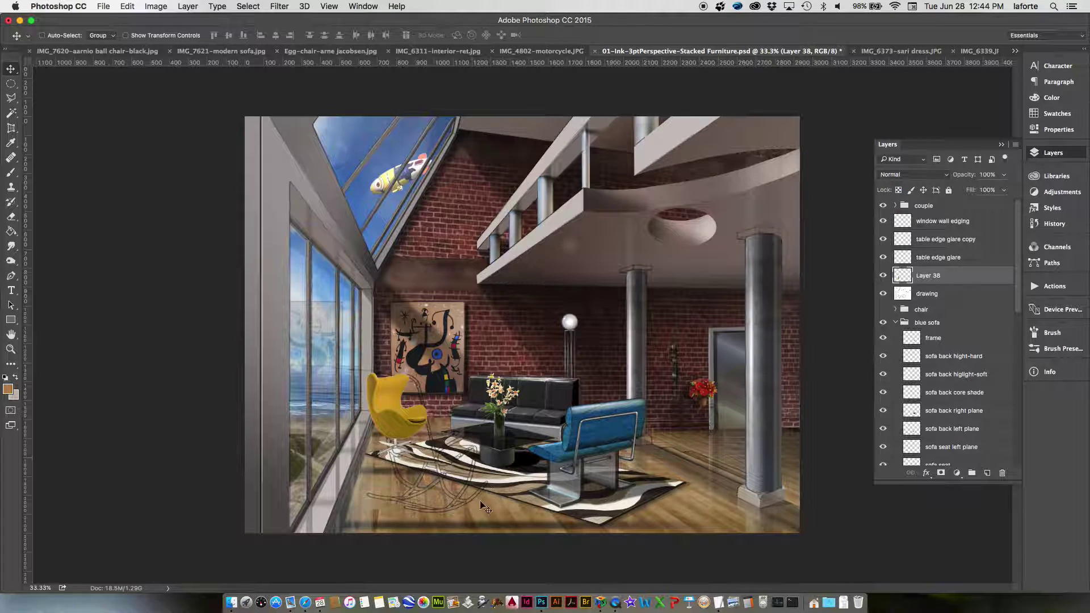
left_click(544, 51)
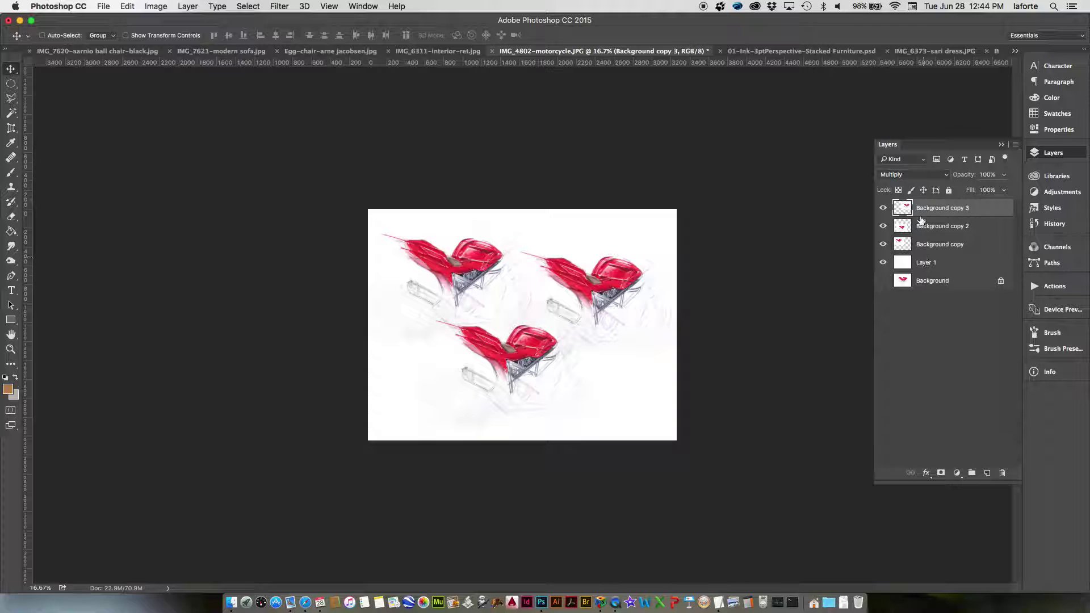
Toggle Background copy 3 and copy 2 visibility to identify which motorcycle each holds.
left_click(883, 207)
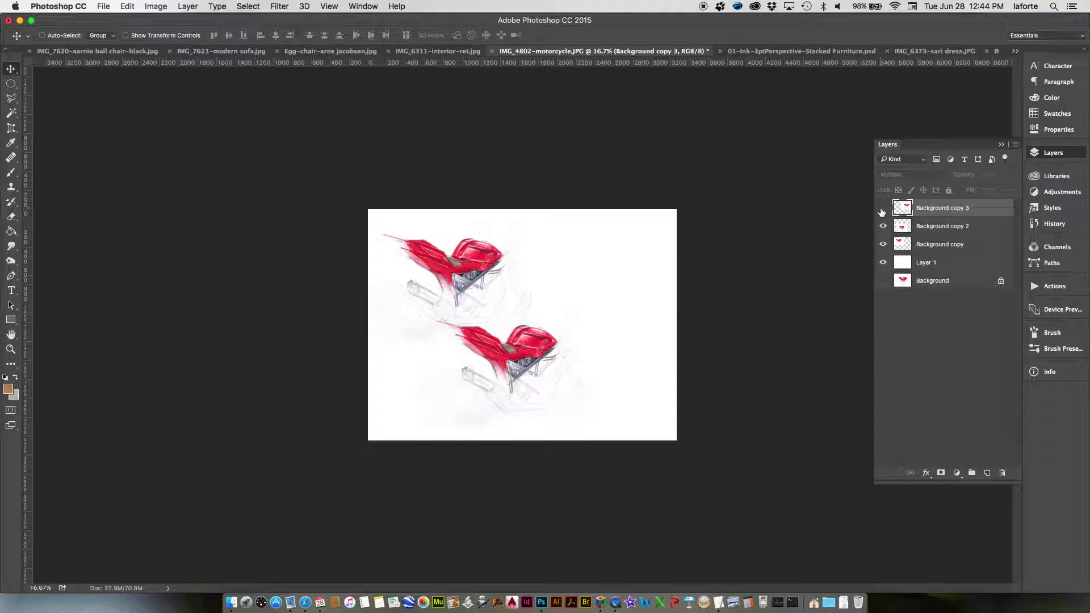
left_click(883, 208)
left_click(883, 226)
left_click(883, 226)
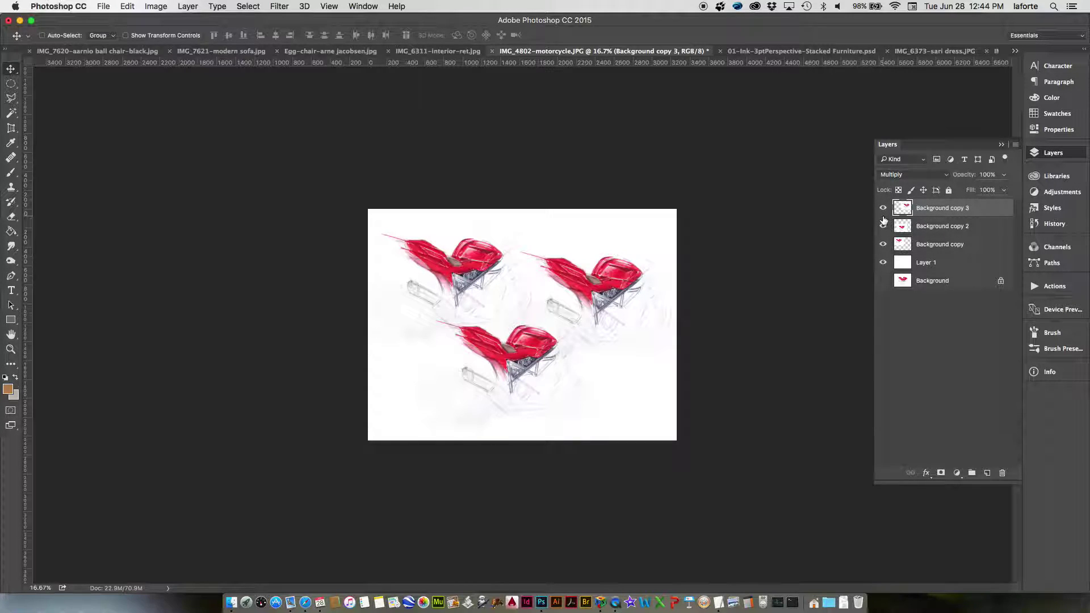
key("super+equal")
key("super+equal")
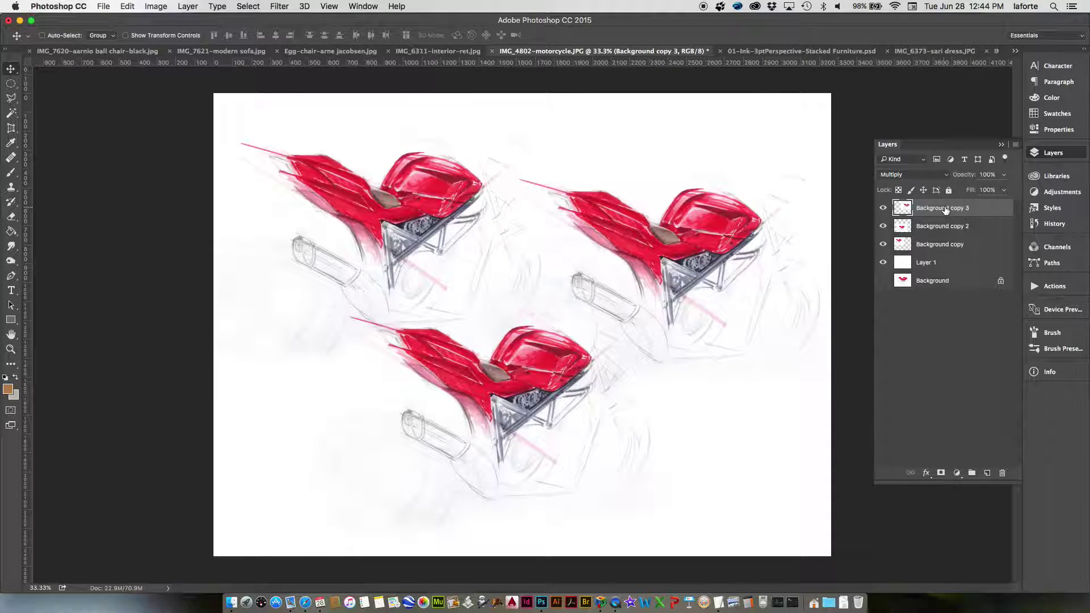
left_click(883, 208)
left_click(883, 207)
Turn the top-right motorcycle on Background copy 3 blue with Hue -116.
key("super+u")
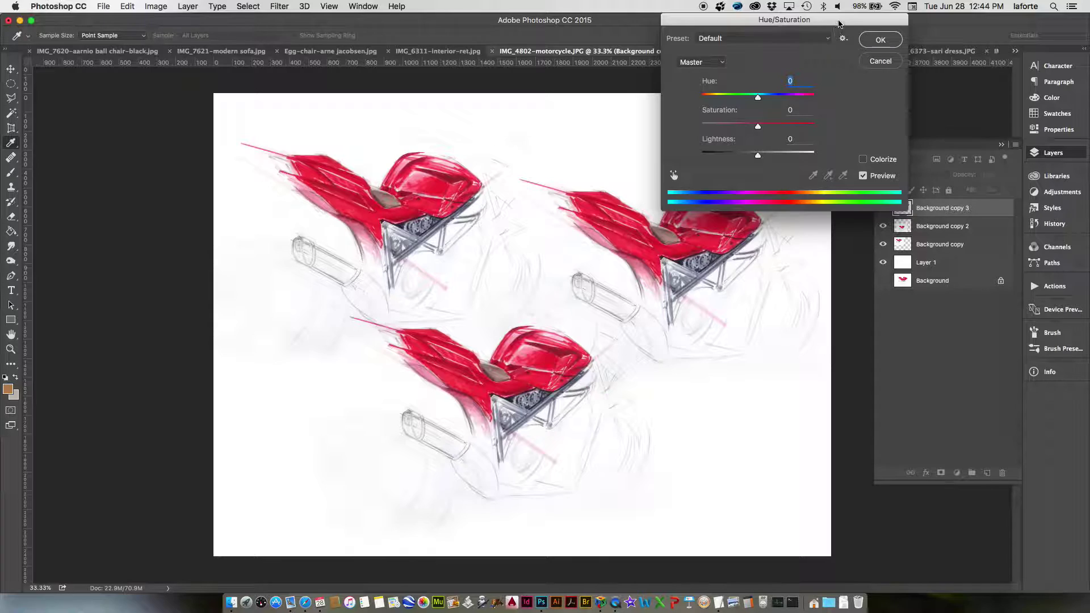
left_click_drag(838, 25, 360, 94)
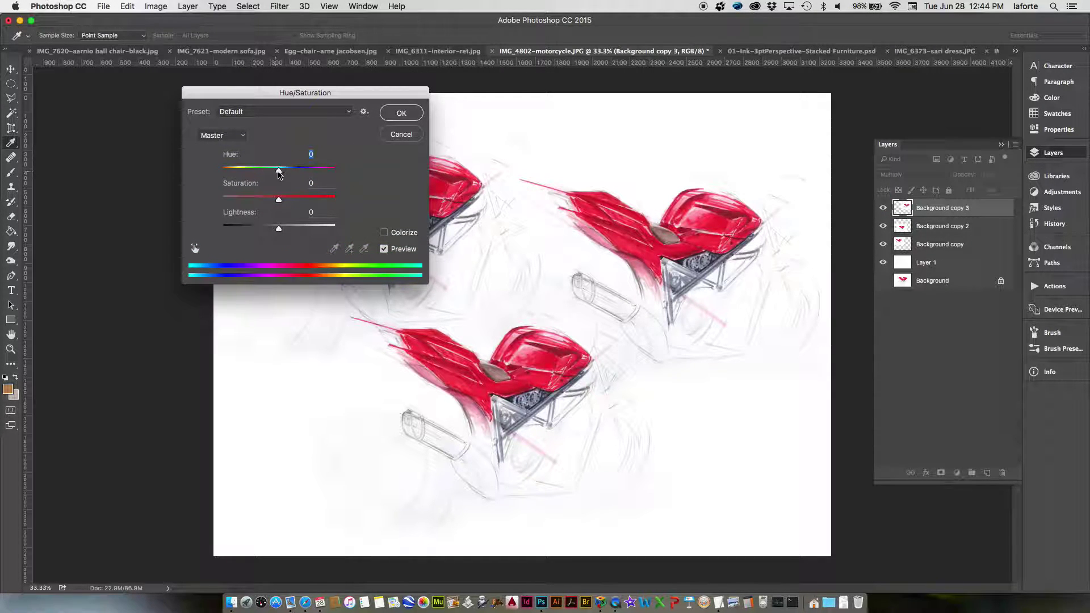
left_click_drag(278, 174, 239, 183)
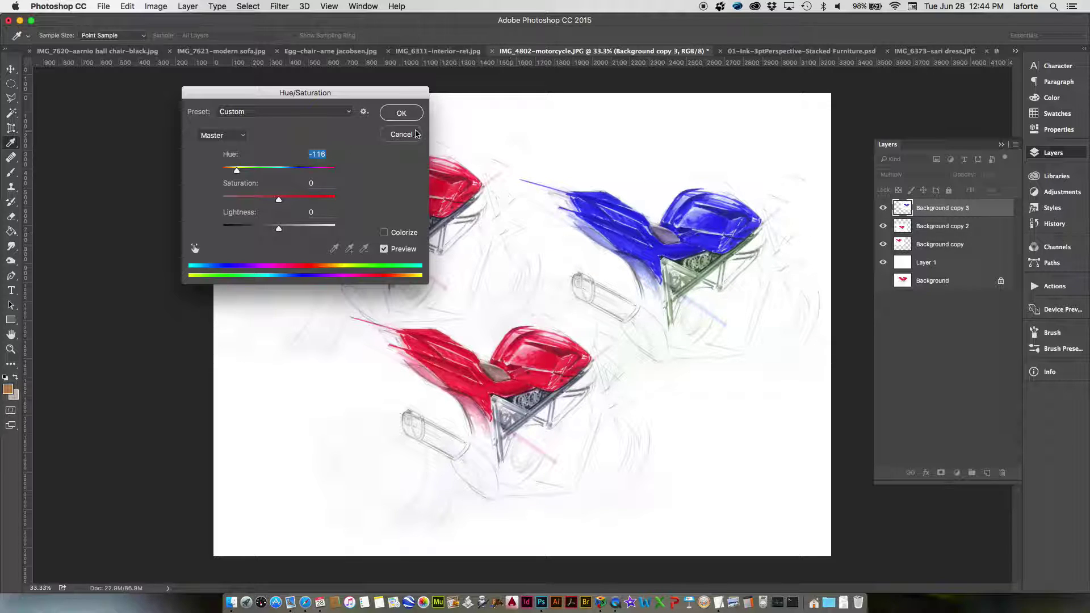
key("Return")
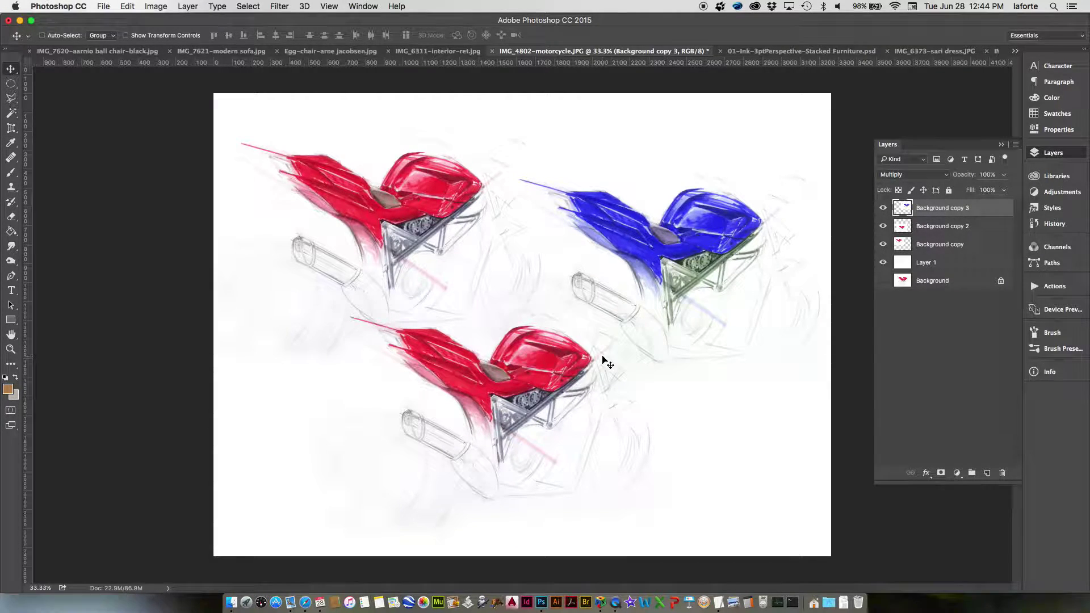
key("alt+bracketleft")
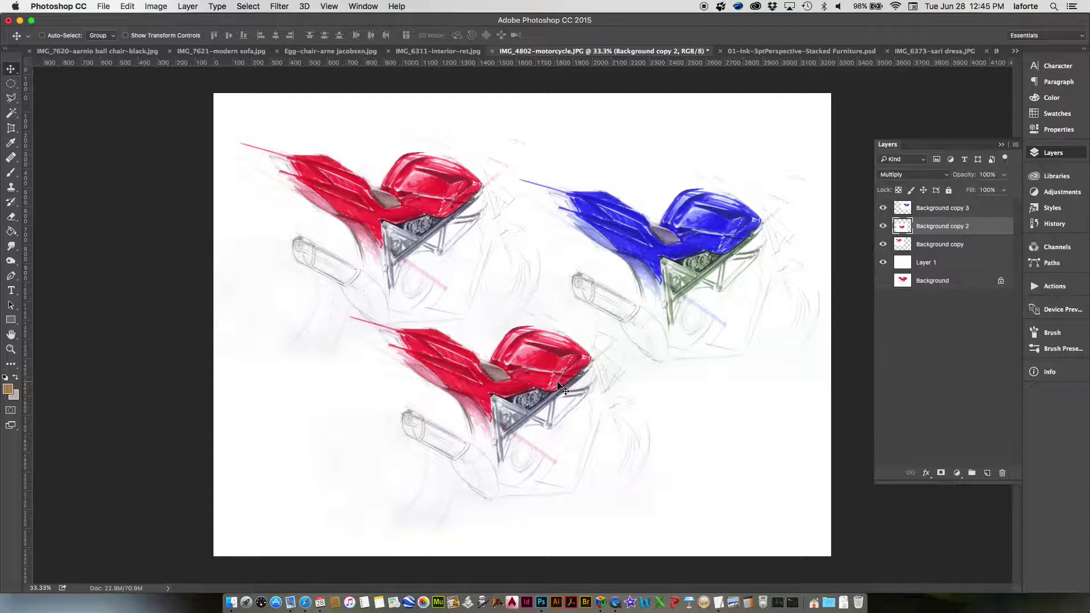
key("l")
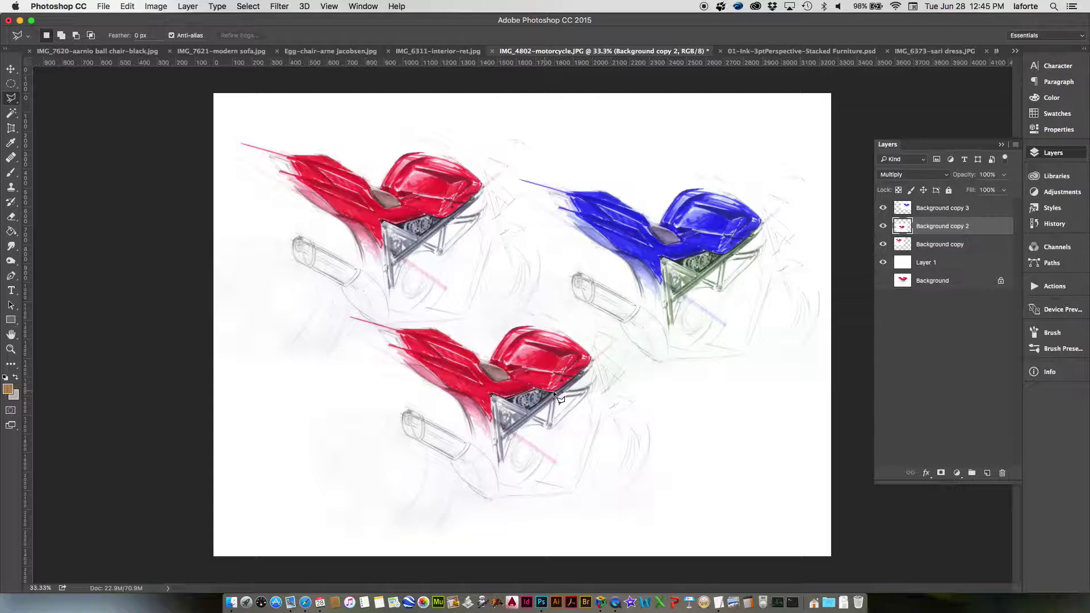
Outline the lower motorcycle's fairing and bodywork with a polygonal lasso selection.
left_click(594, 353)
left_click(573, 337)
left_click(553, 330)
left_click(531, 322)
left_click(503, 328)
left_click(489, 353)
left_click(438, 321)
left_click(392, 312)
left_click(345, 315)
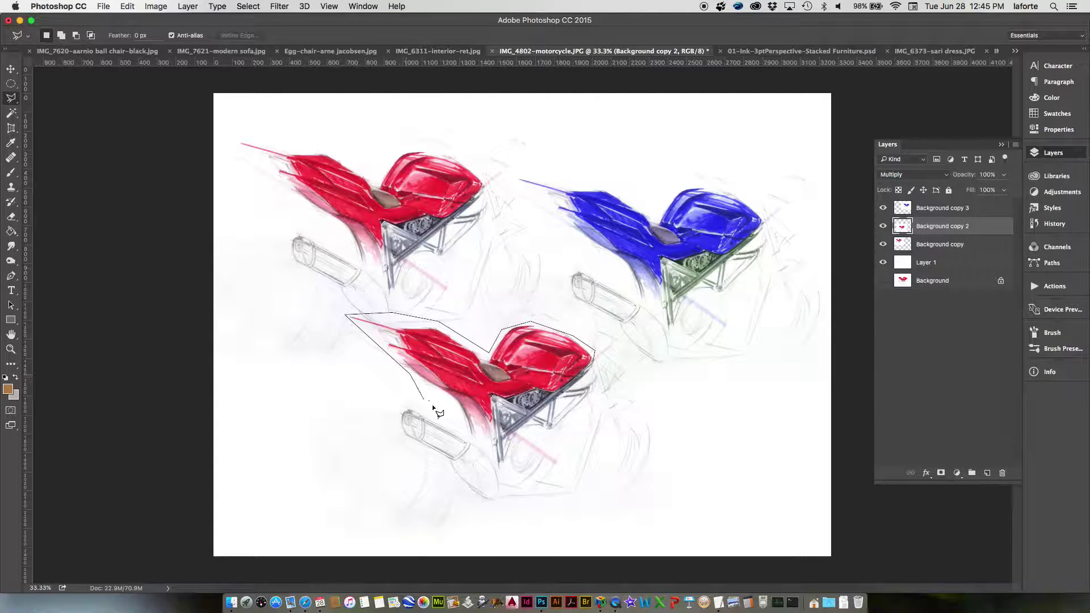
left_click(458, 406)
left_click(468, 443)
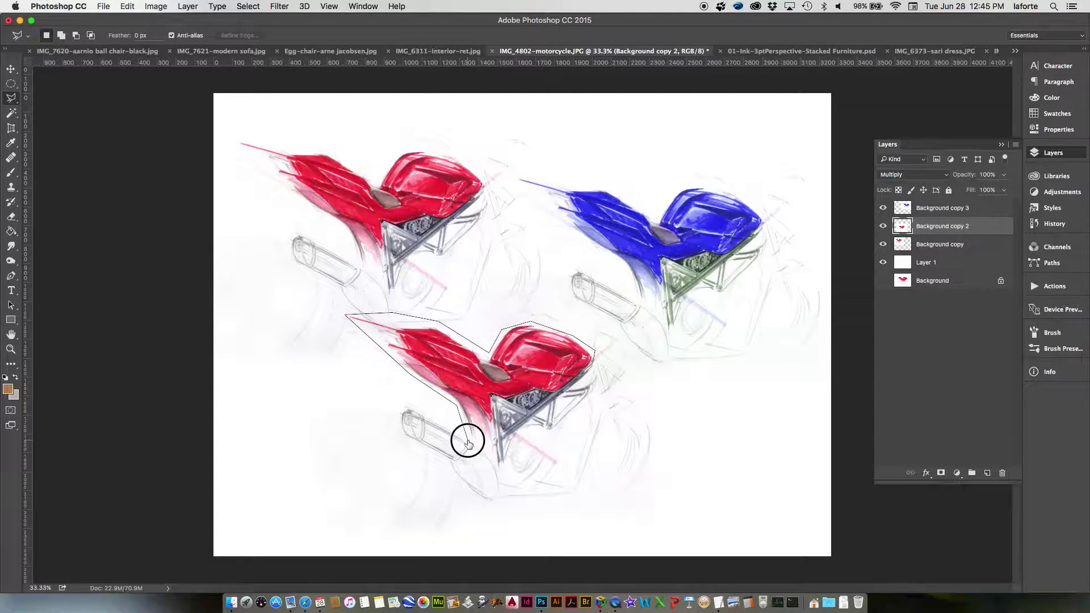
left_click(495, 460)
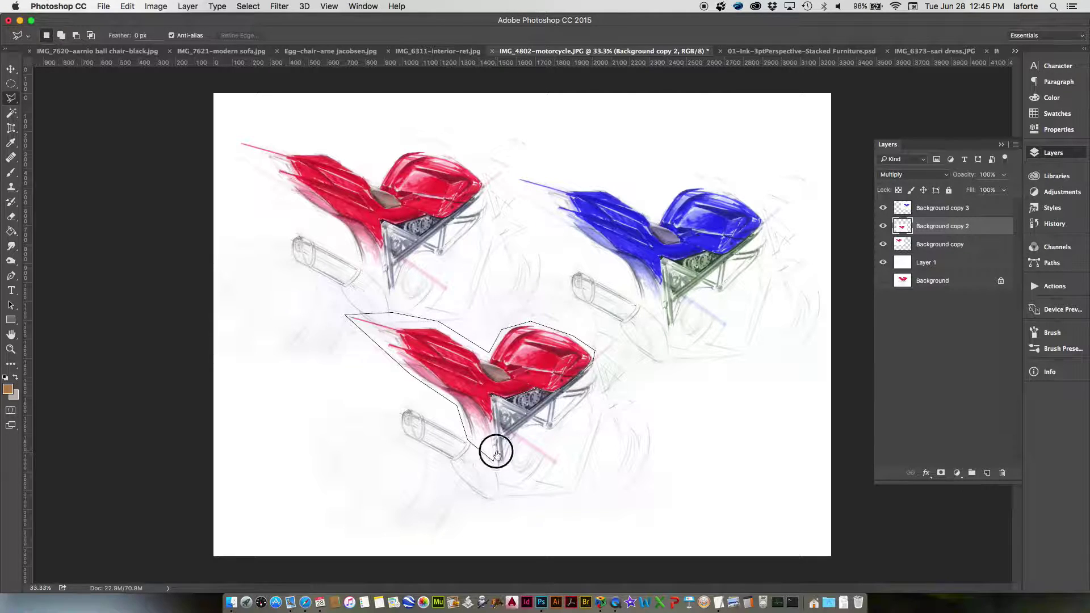
double_click(493, 404)
key("ctrl+d")
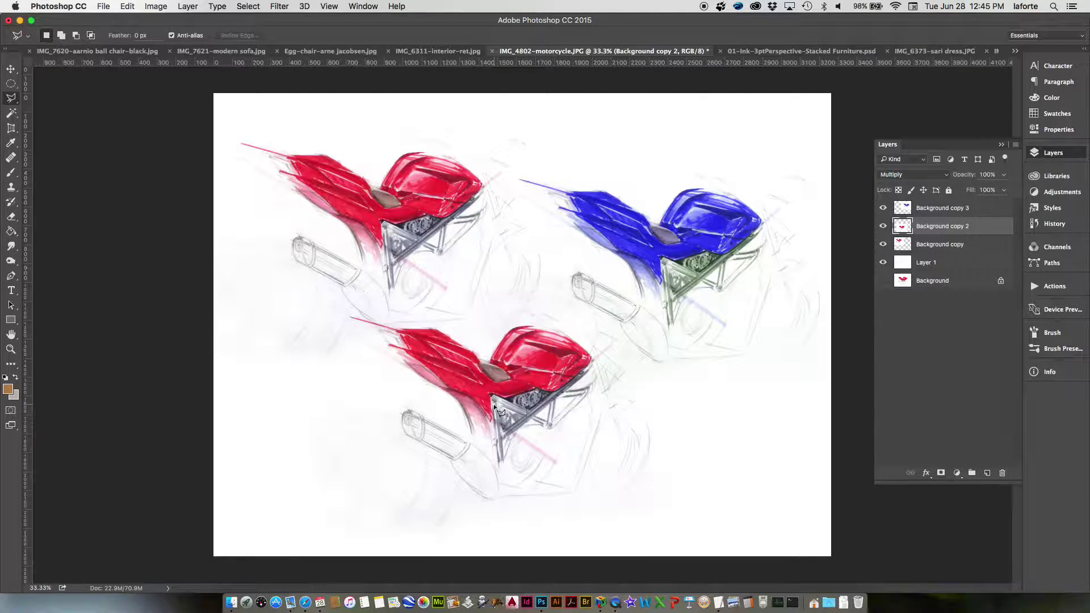
key("super+z")
Trial a Hue/Saturation shift toward yellow on the selected lower motorcycle.
key("super+u")
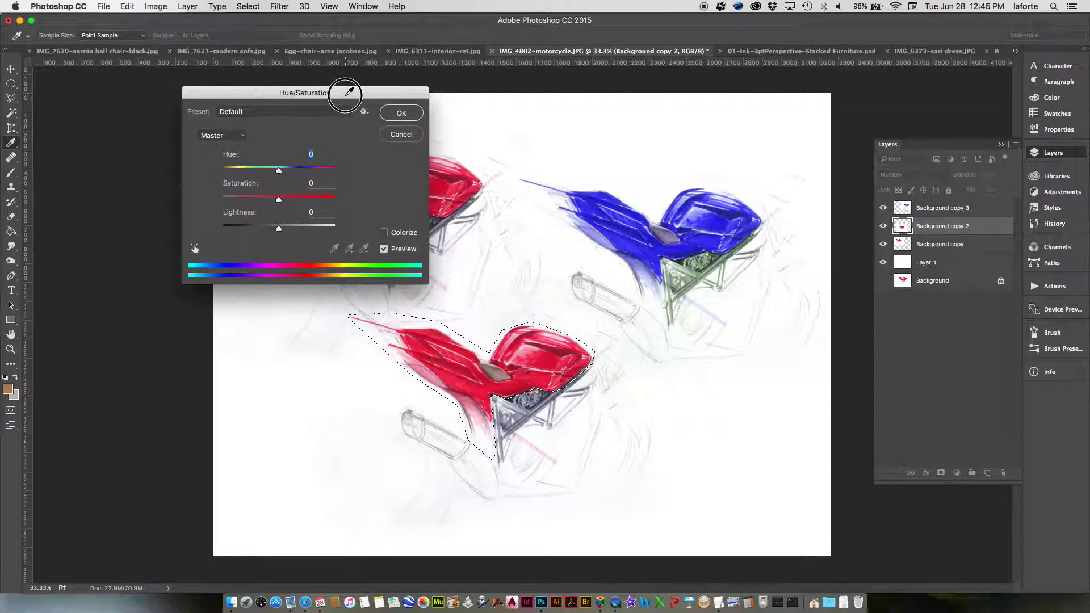
left_click_drag(348, 91, 268, 97)
left_click_drag(198, 171, 228, 181)
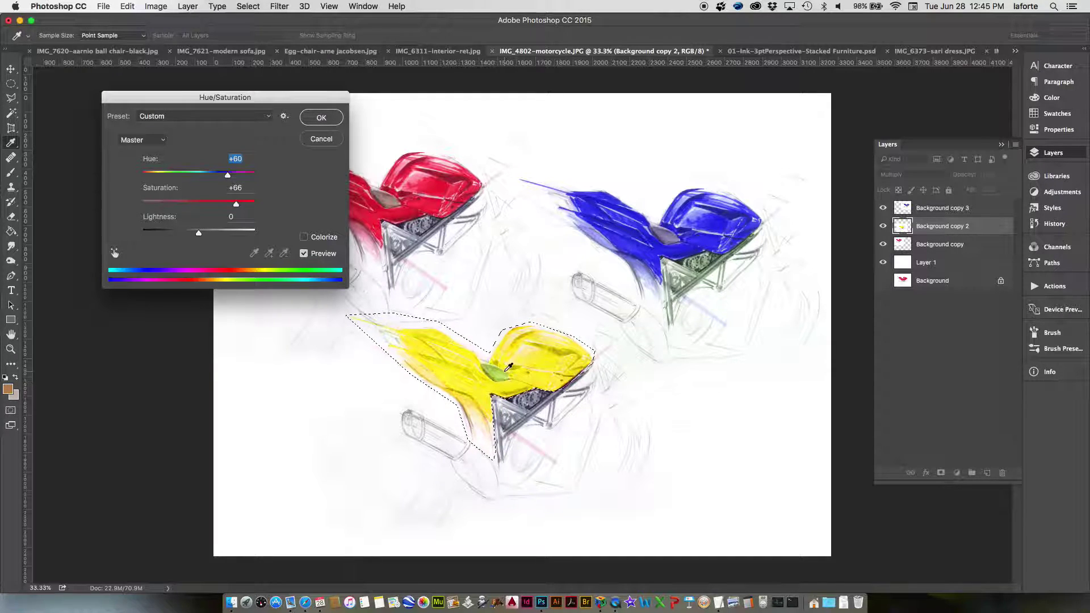
left_click_drag(228, 175, 227, 178)
Cancel the hue trial and trim an area out of the motorcycle selection.
left_click(321, 139)
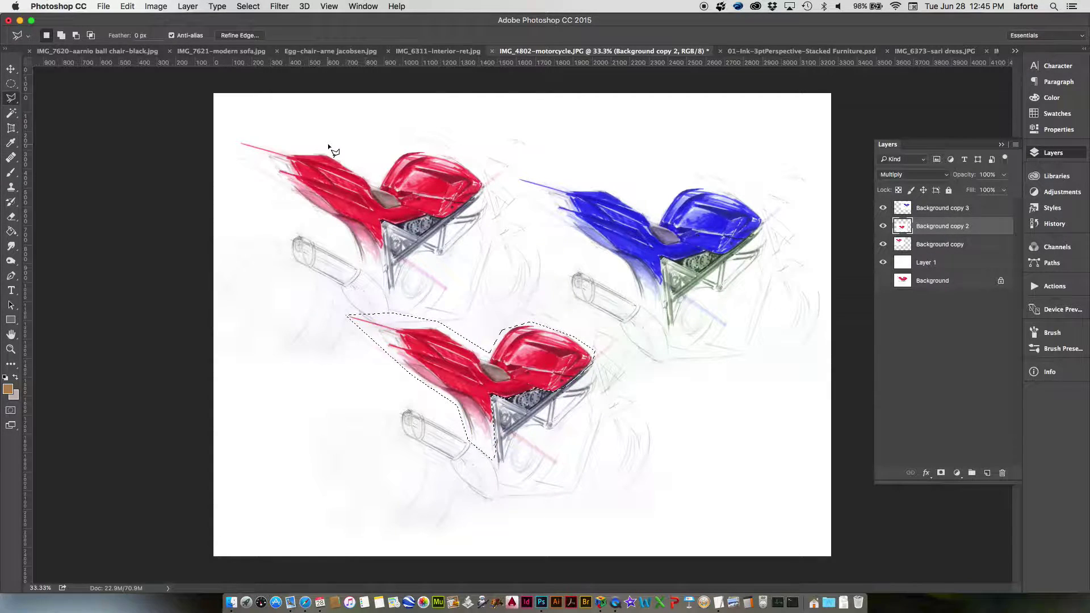
key("alt")
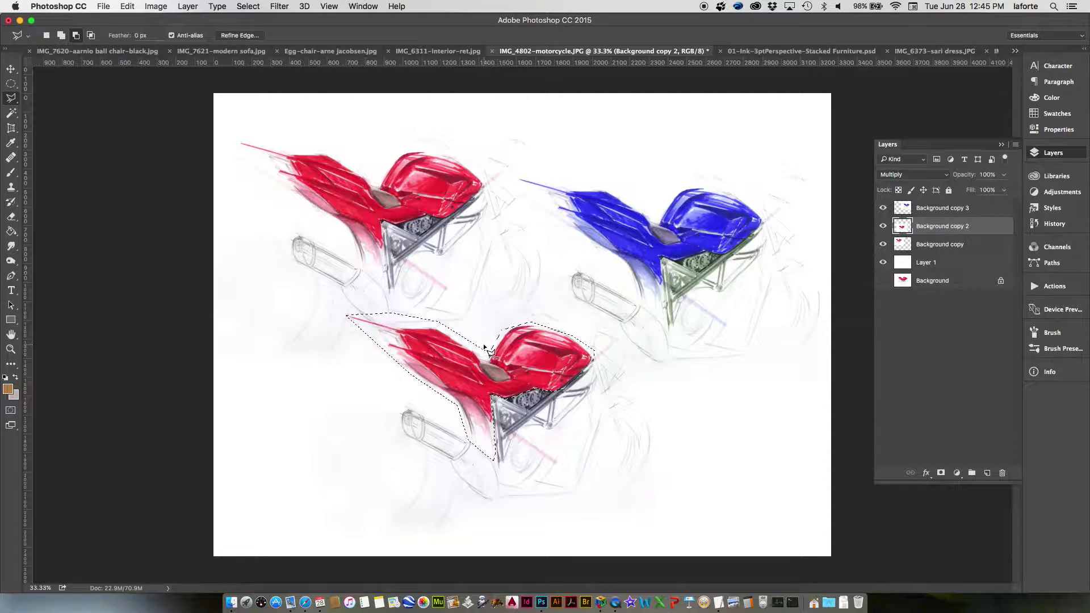
left_click(480, 360)
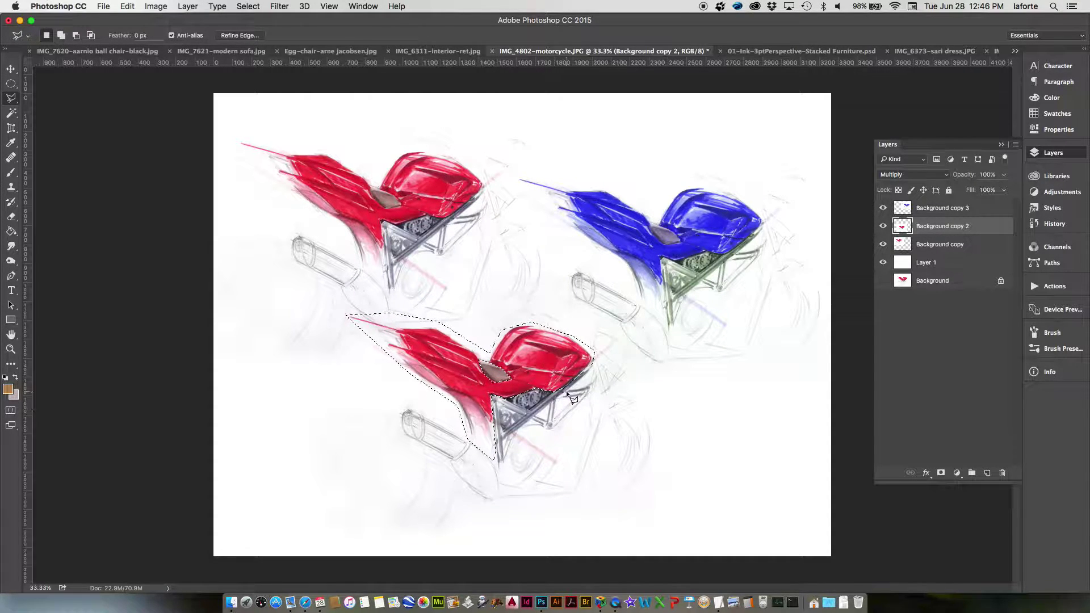
Turn the lower motorcycle yellow with Hue +60 and Saturation +12, then deselect.
key("super+u")
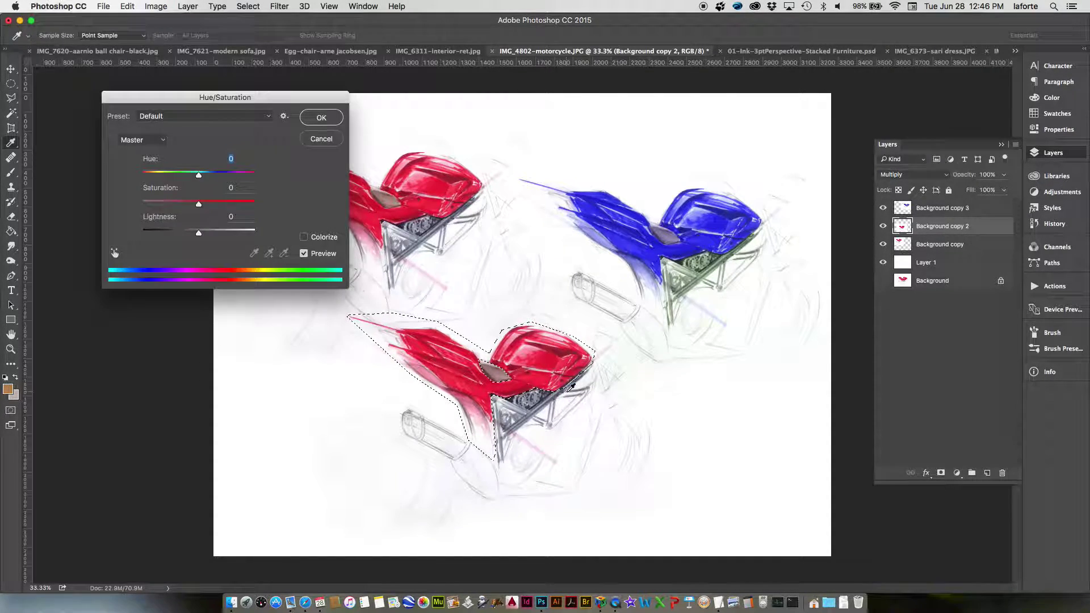
left_click_drag(199, 178, 206, 208)
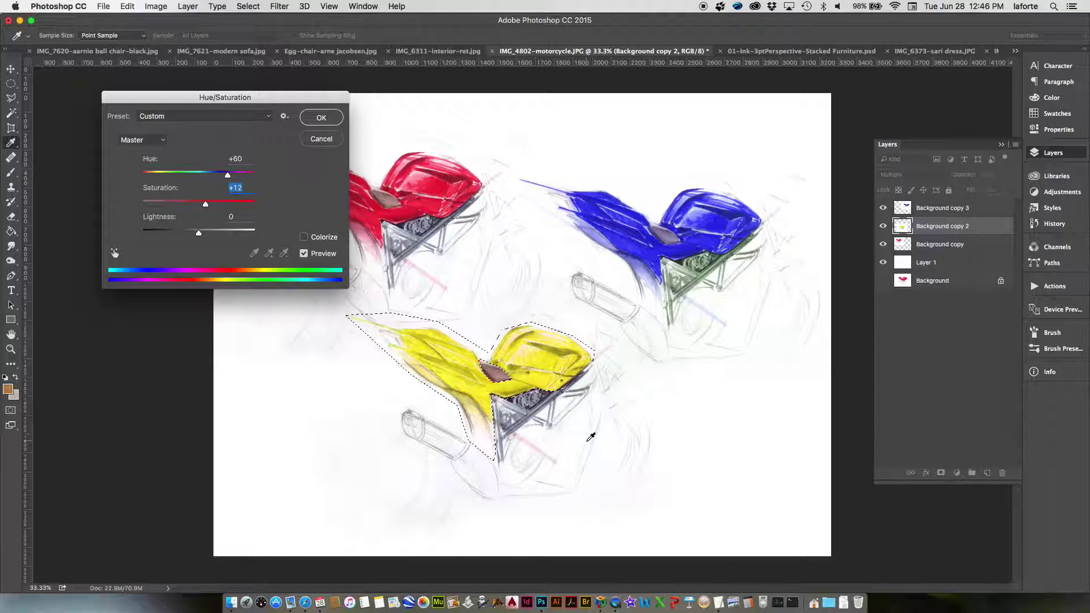
key("Return")
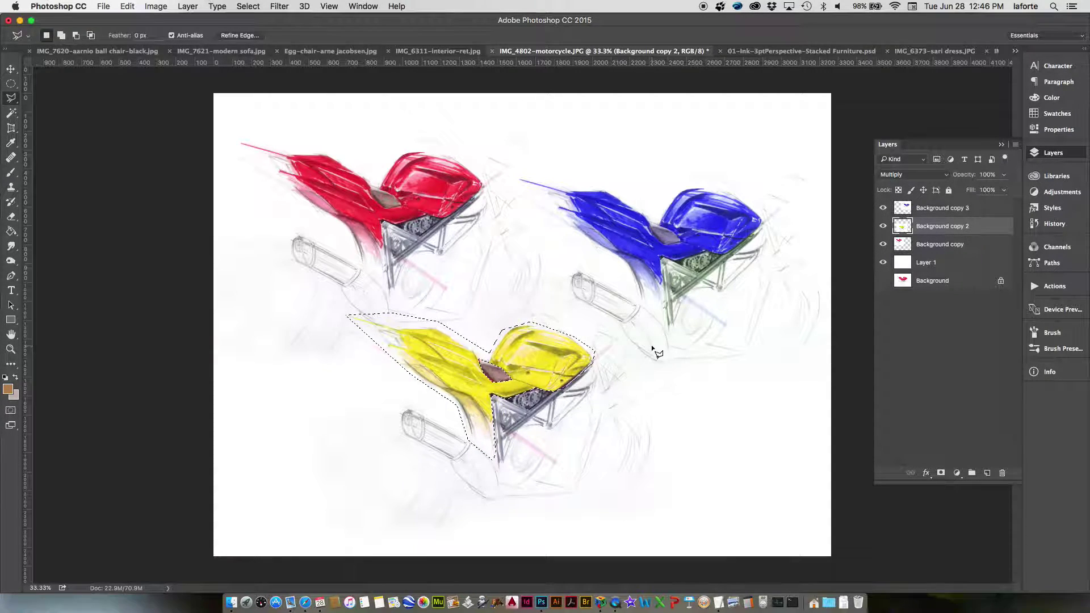
key("super+d")
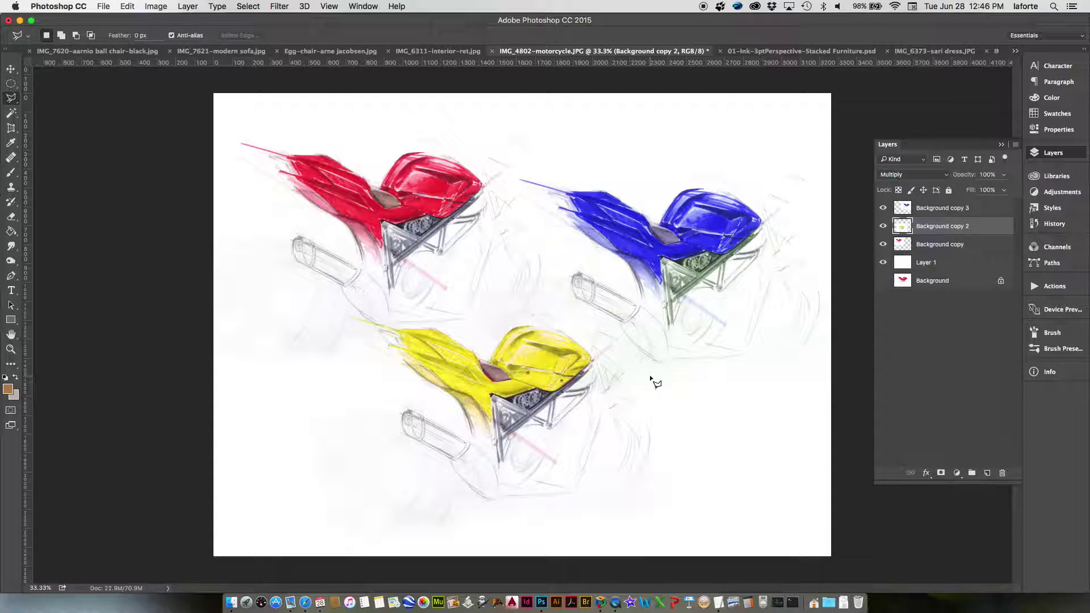